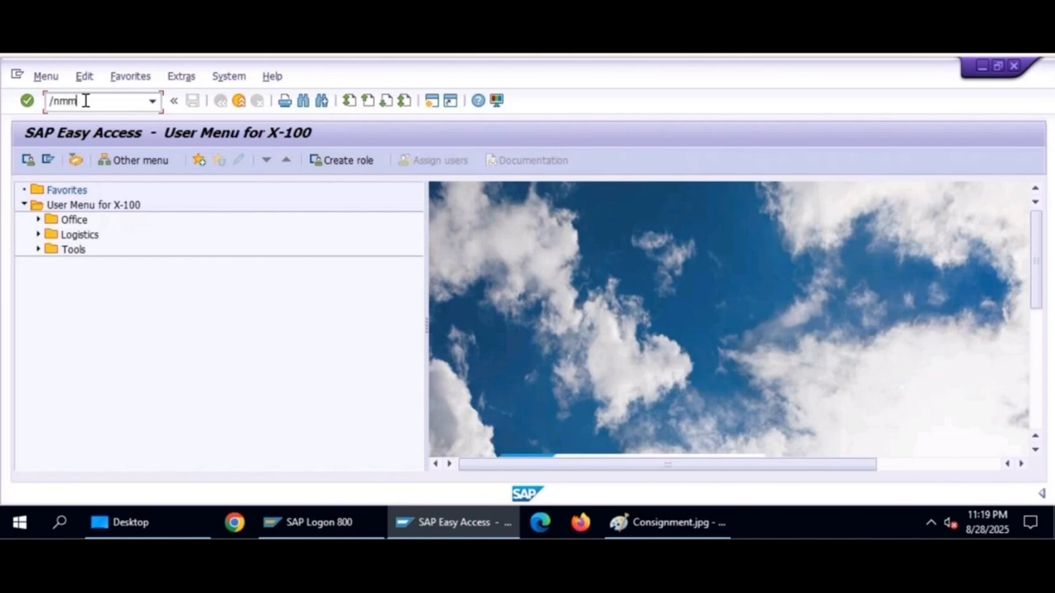
Display the stock overview for material 2064 in plant IN10.
key(Return)
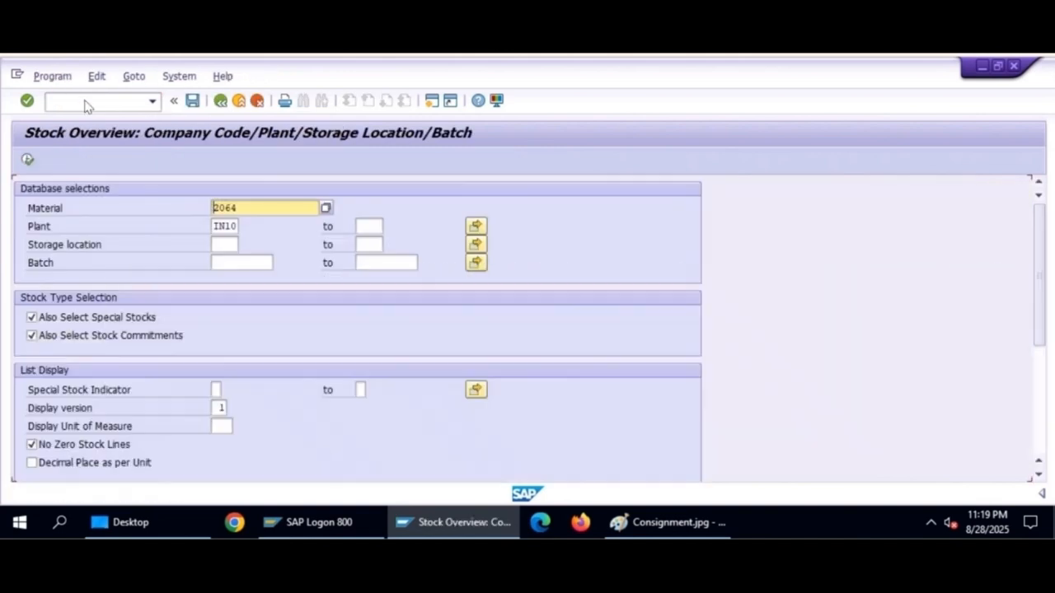
click(244, 207)
click(28, 160)
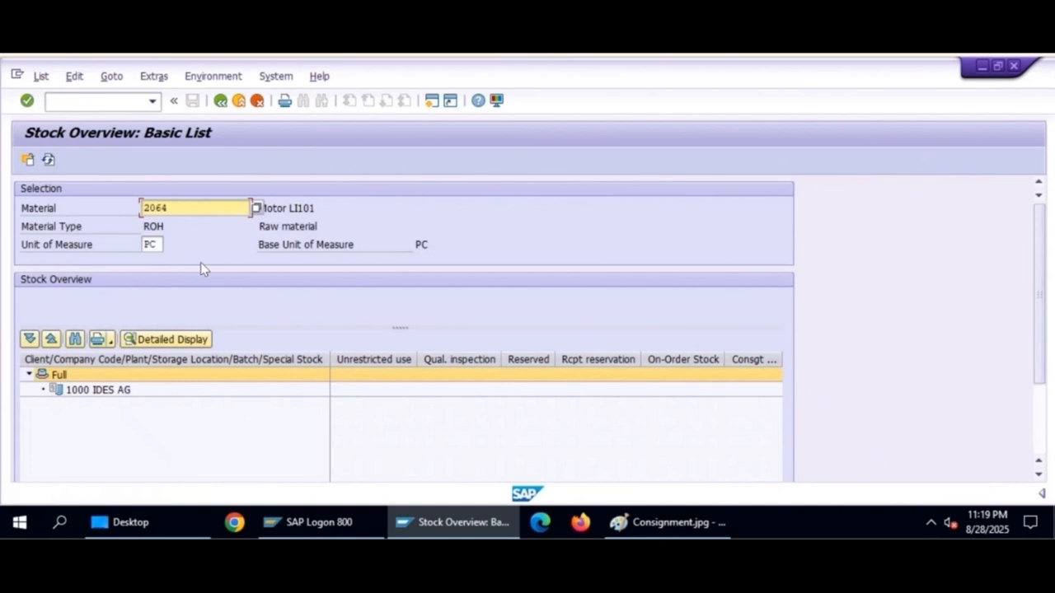
Run the MB5B posting-date stock report on storage location/batch stock for material 2064, company code 1000, plant IN10.
click(90, 99)
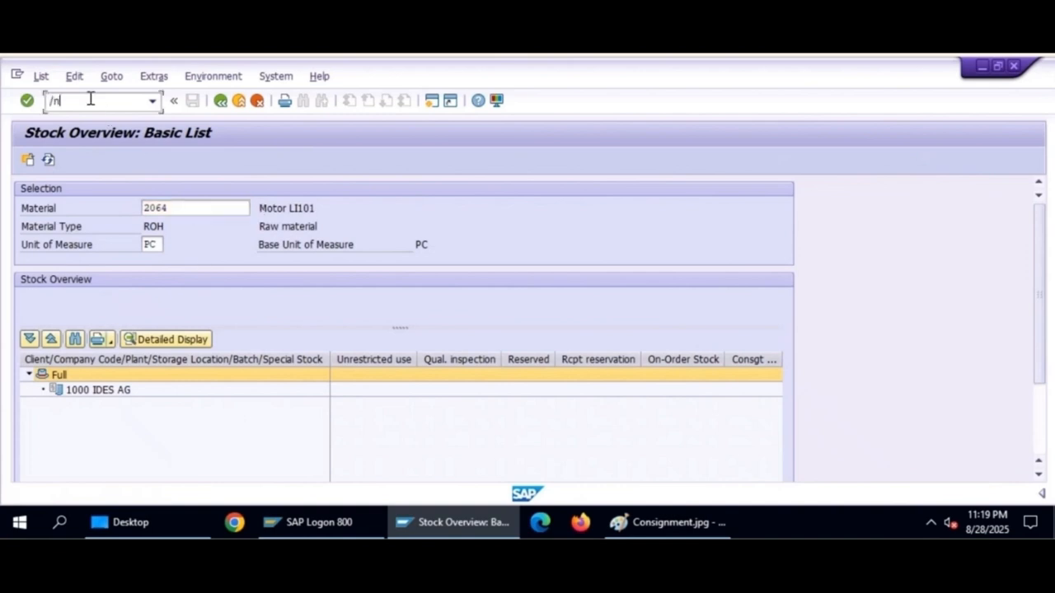
text(/nmb5b)
key(Return)
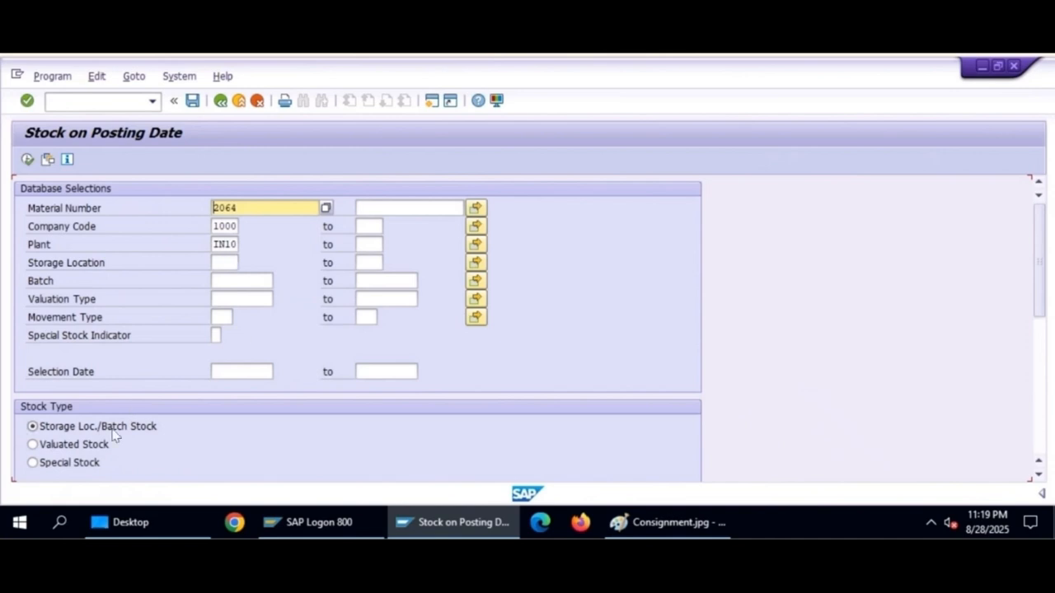
click(27, 159)
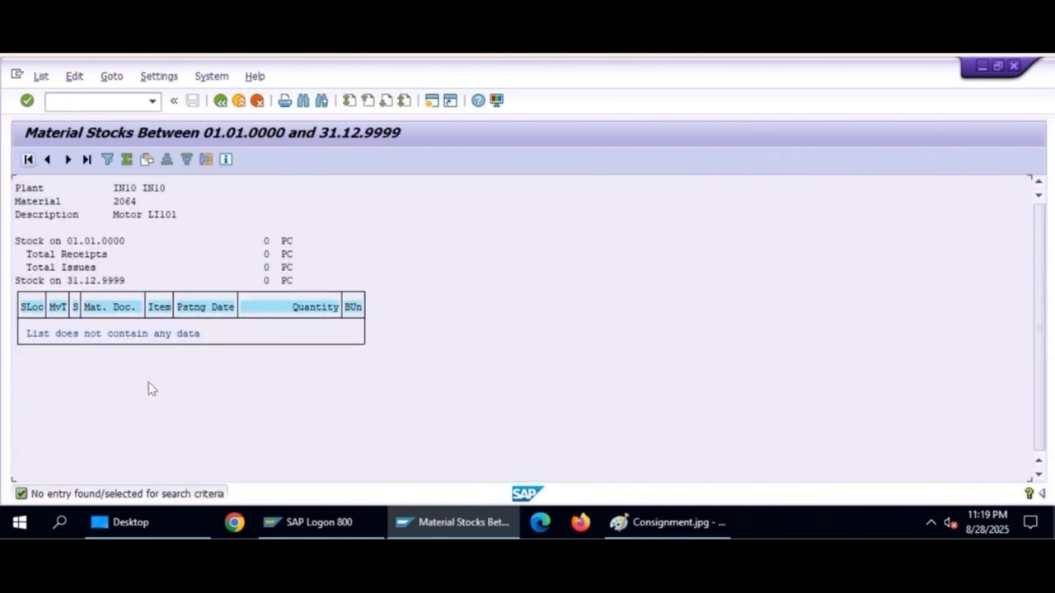
key(F3)
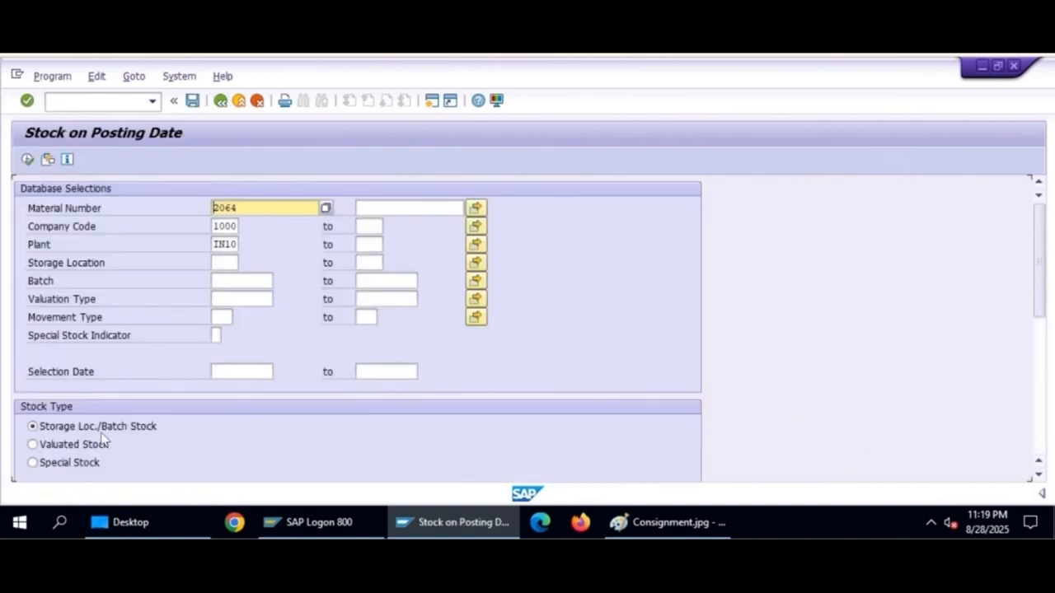
Try the posting-date report for special stock, run it for valuated stock instead, and return to the start menu.
click(33, 463)
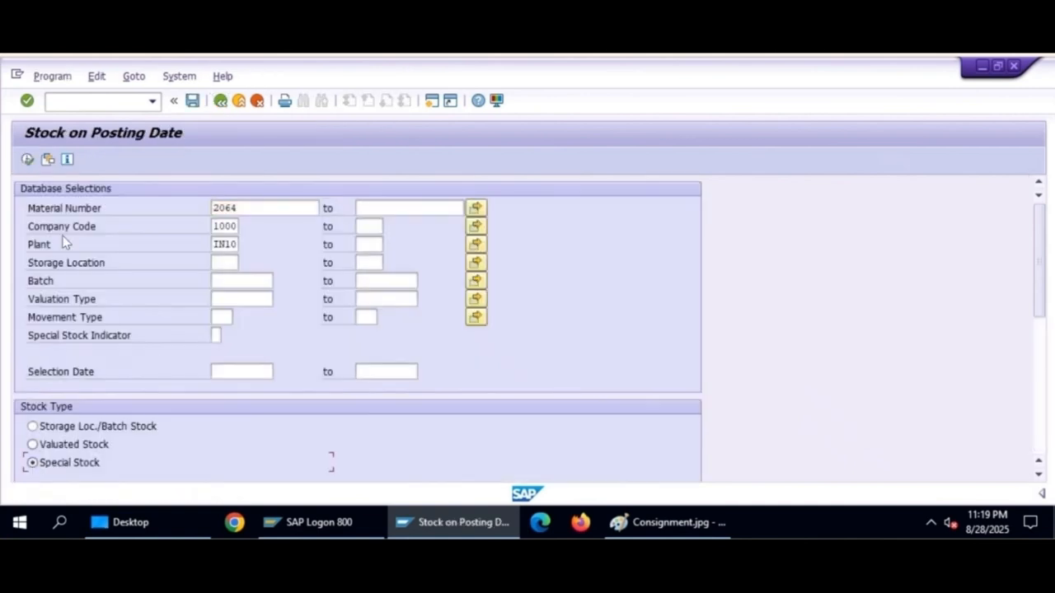
click(27, 159)
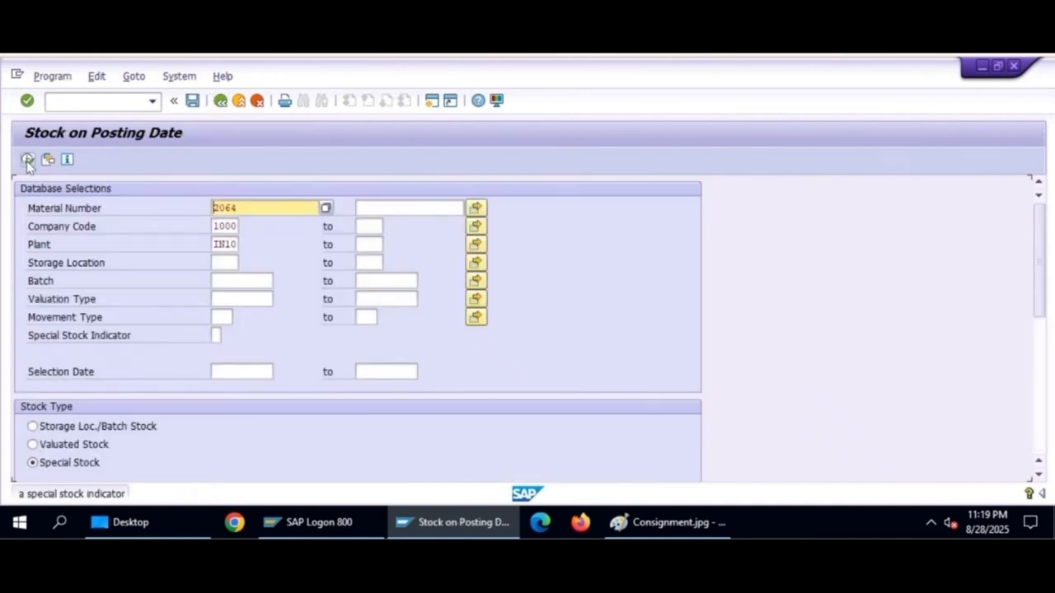
click(33, 445)
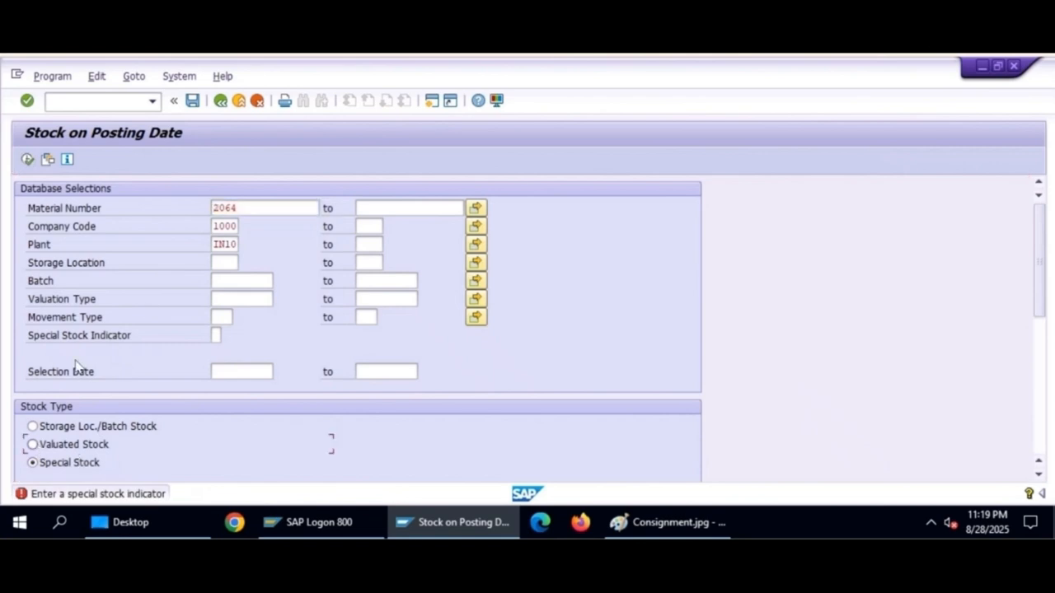
click(26, 160)
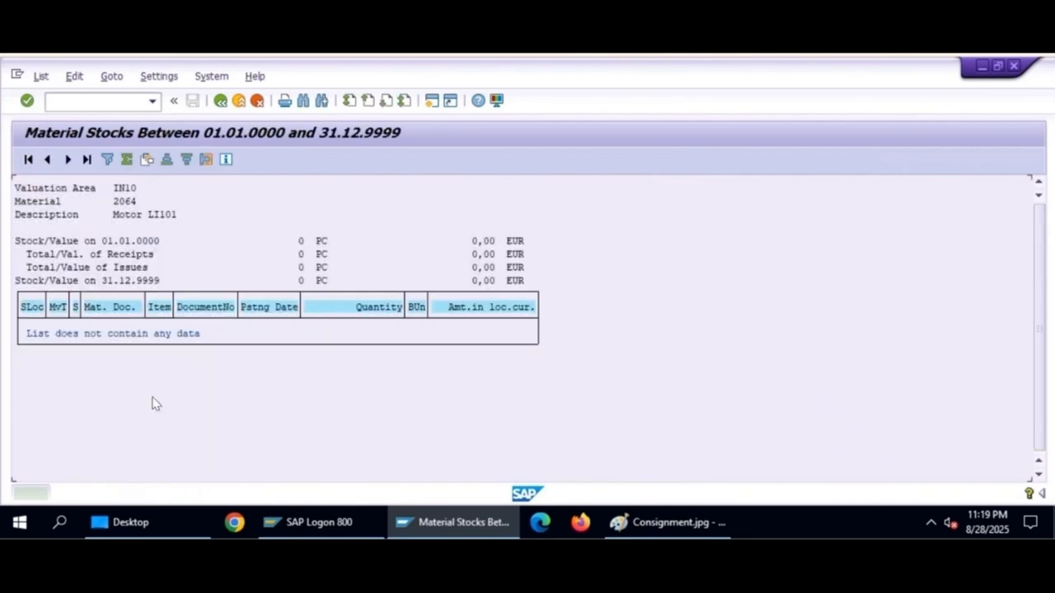
click(220, 100)
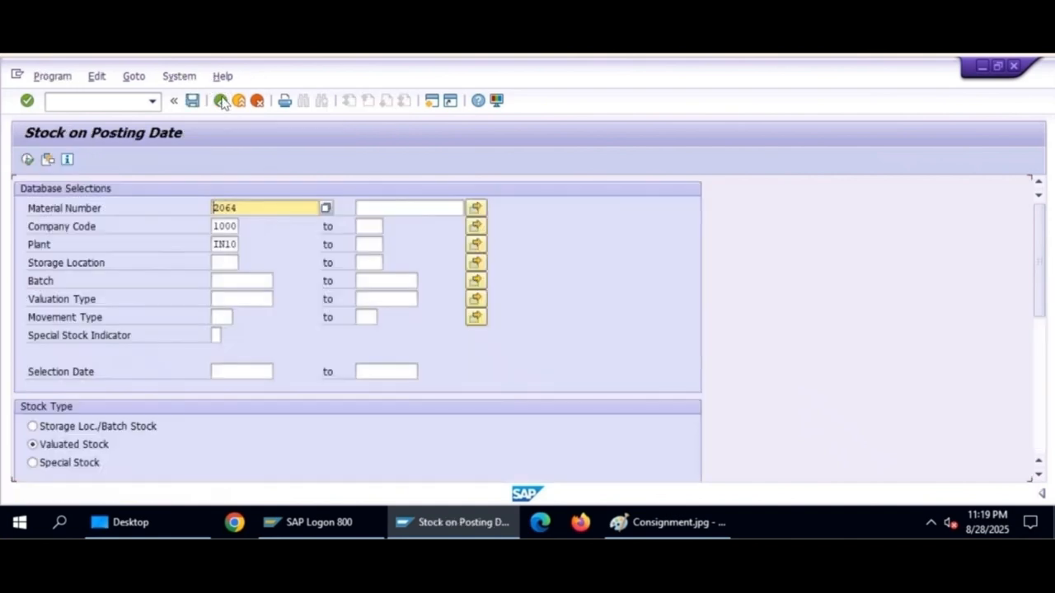
click(221, 100)
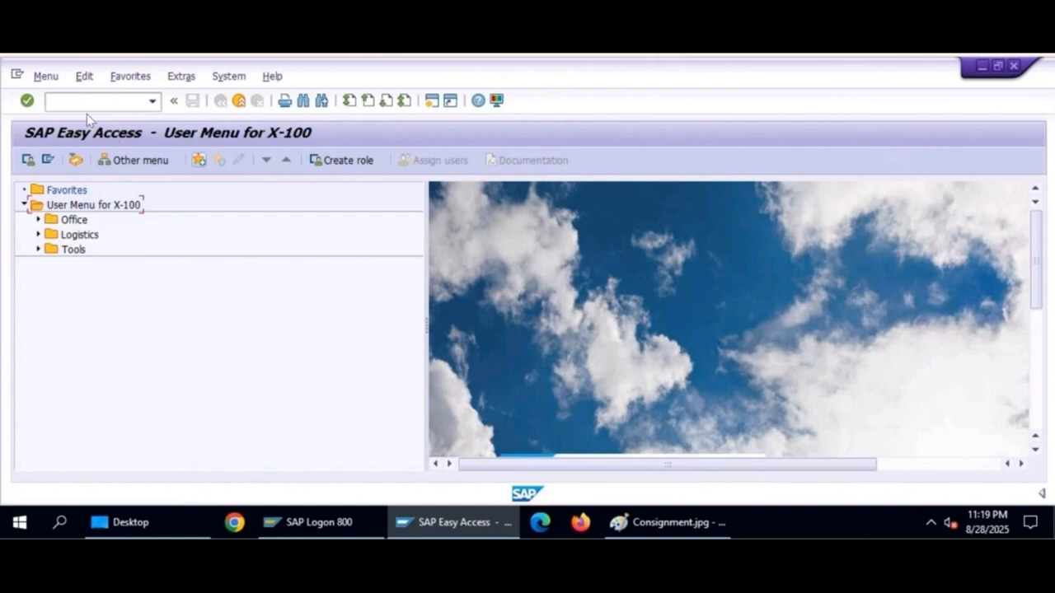
Start a consignment info record in ME11 for vendor VEND100, material 2064, purchasing organization I100 and plant IN10.
click(77, 101)
text(me11)
key(Return)
key(Return)
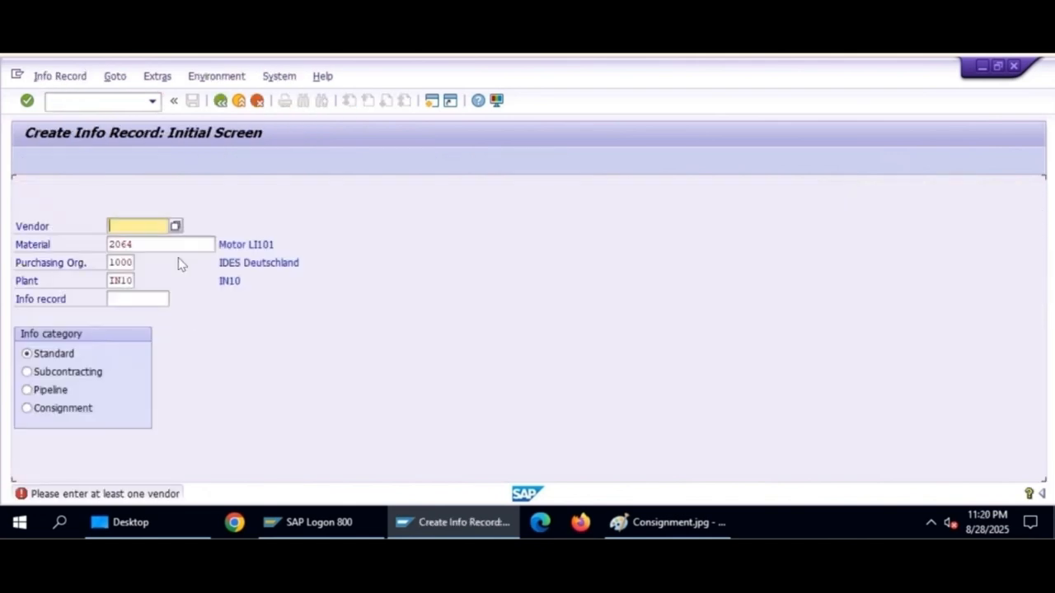
text(vend)
click(112, 262)
key(shift+End)
text(1100)
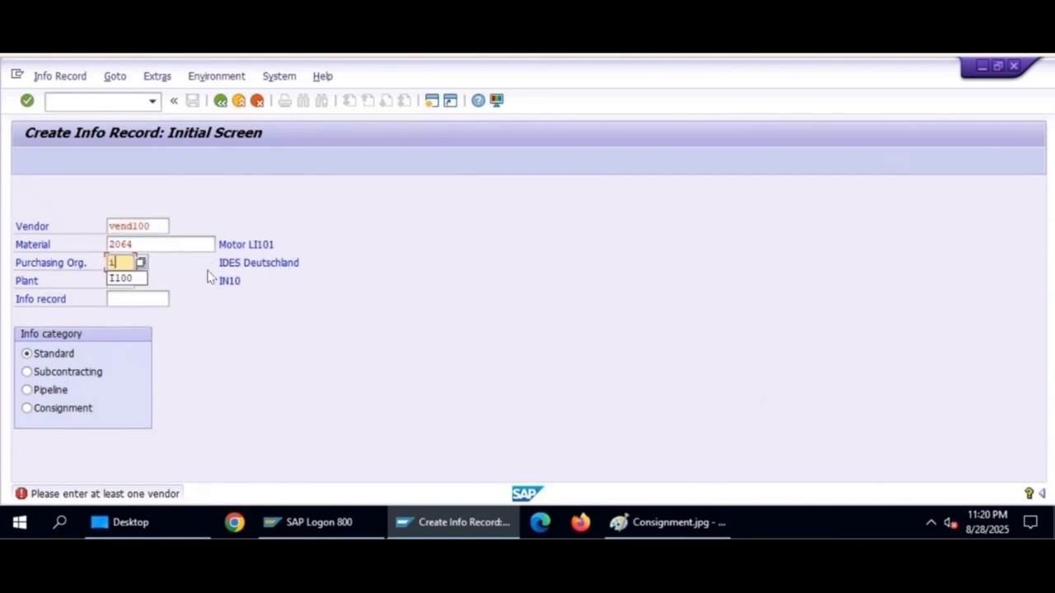
key(Tab)
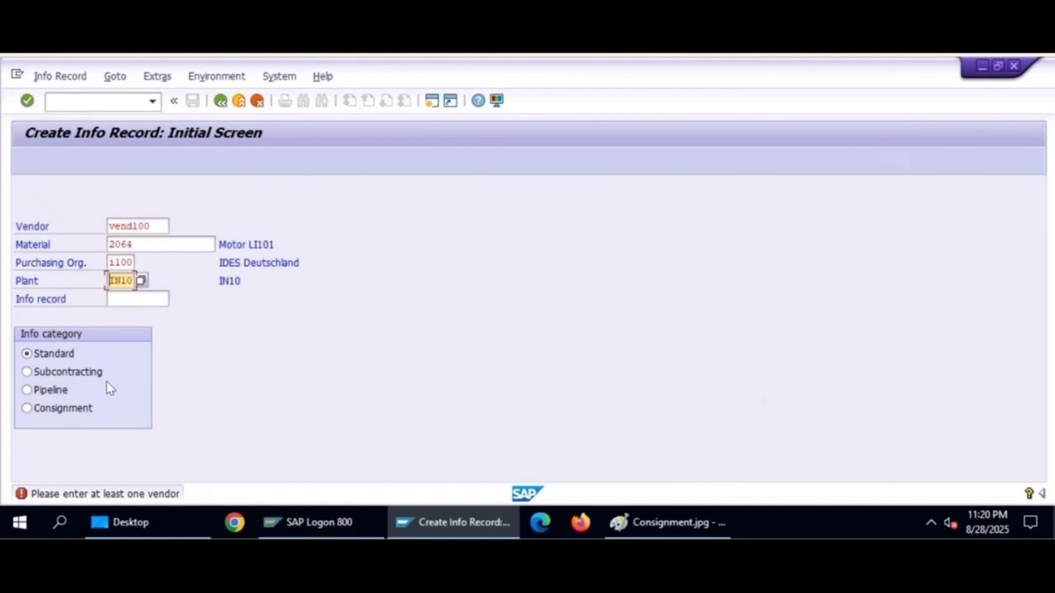
click(28, 409)
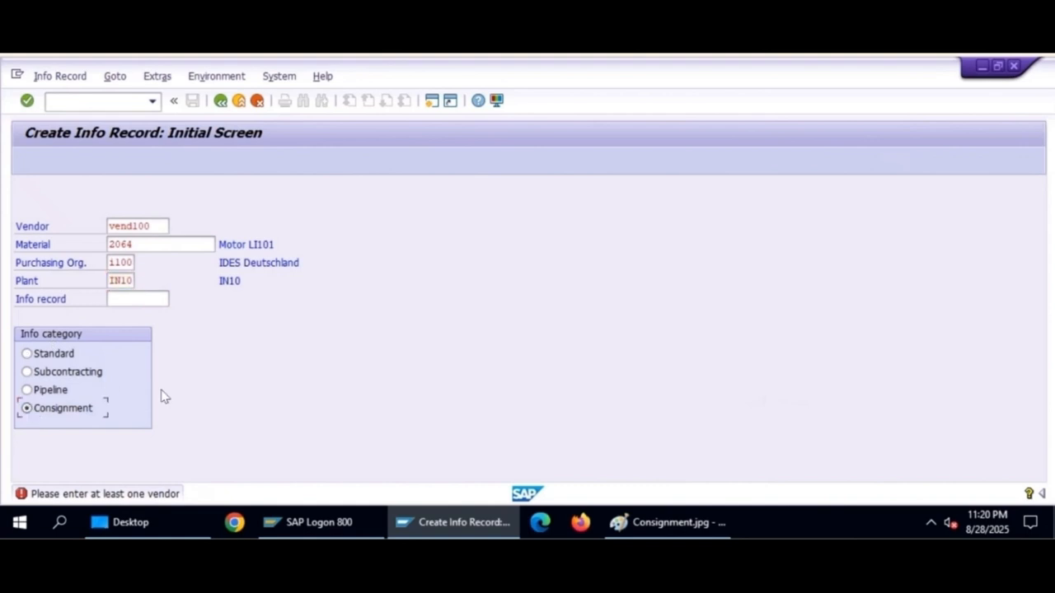
key(Return)
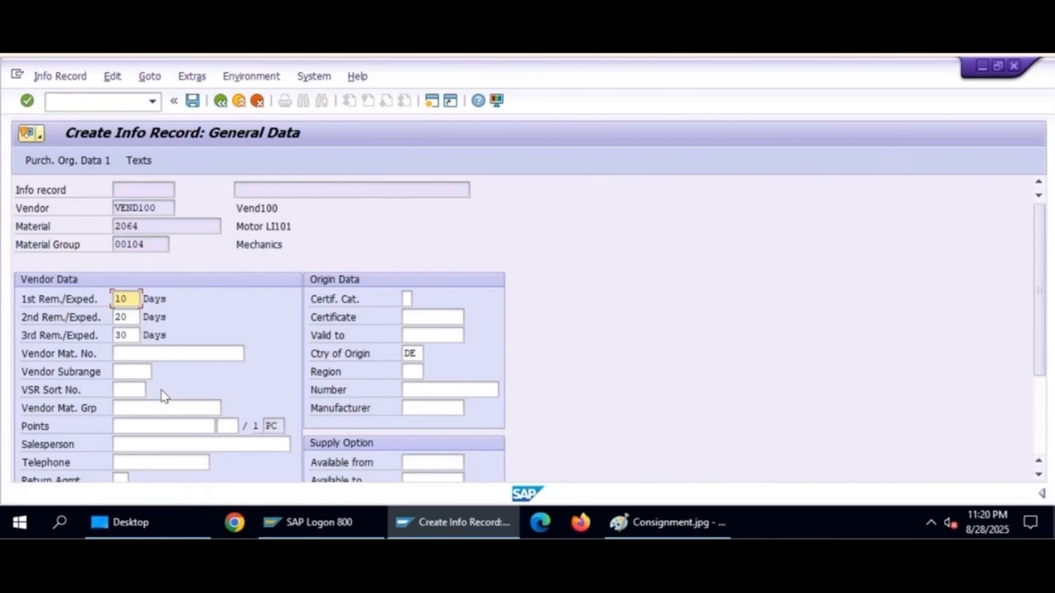
In the info record's purchasing organization data, set the planned delivery time to 1 day and the standard quantity to 1 PC.
scroll(230, 312, down, 3)
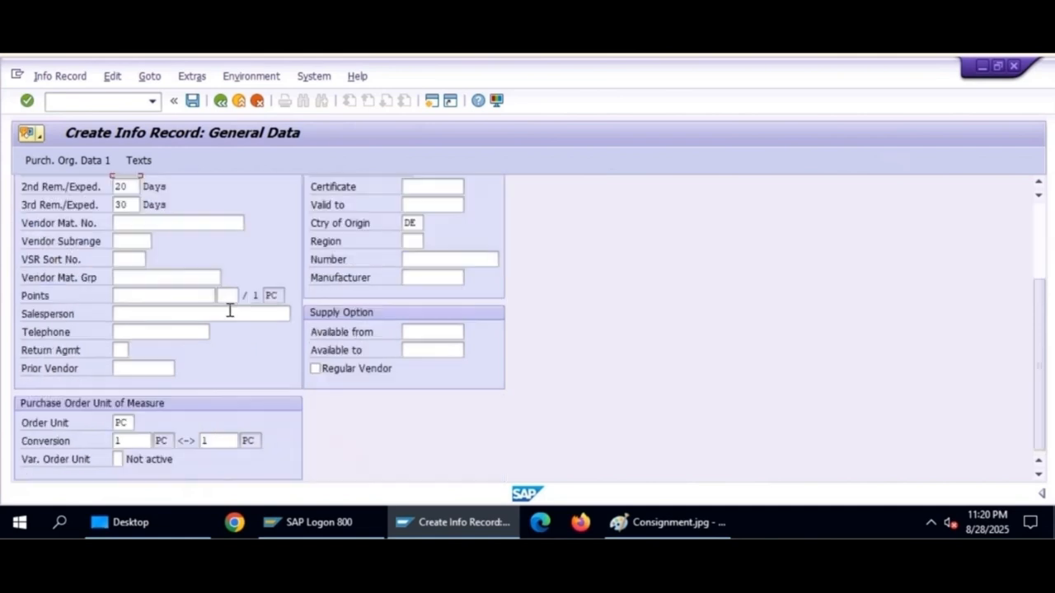
scroll(230, 311, up, 3)
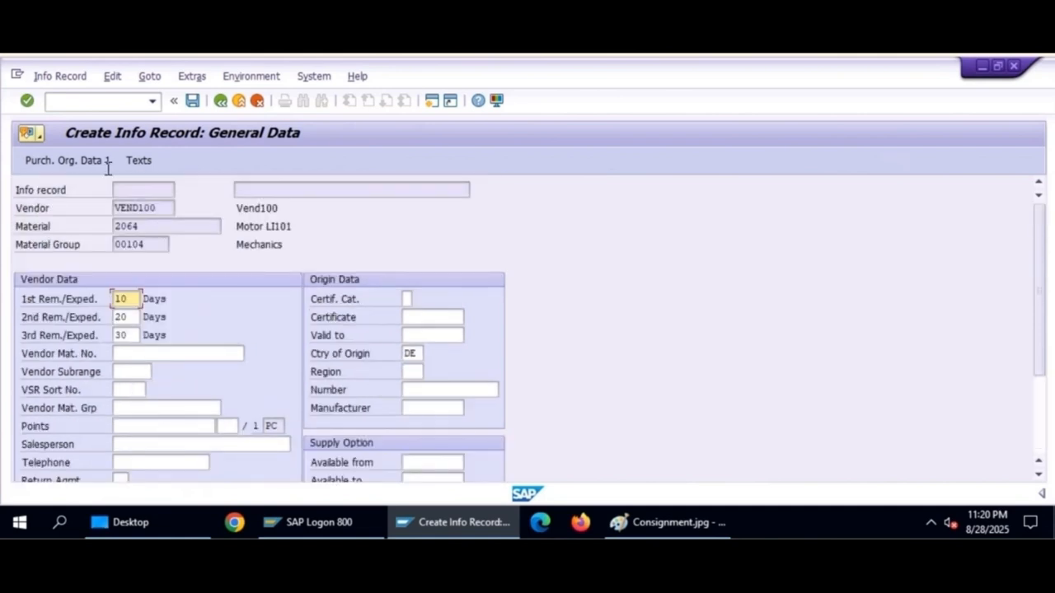
click(68, 161)
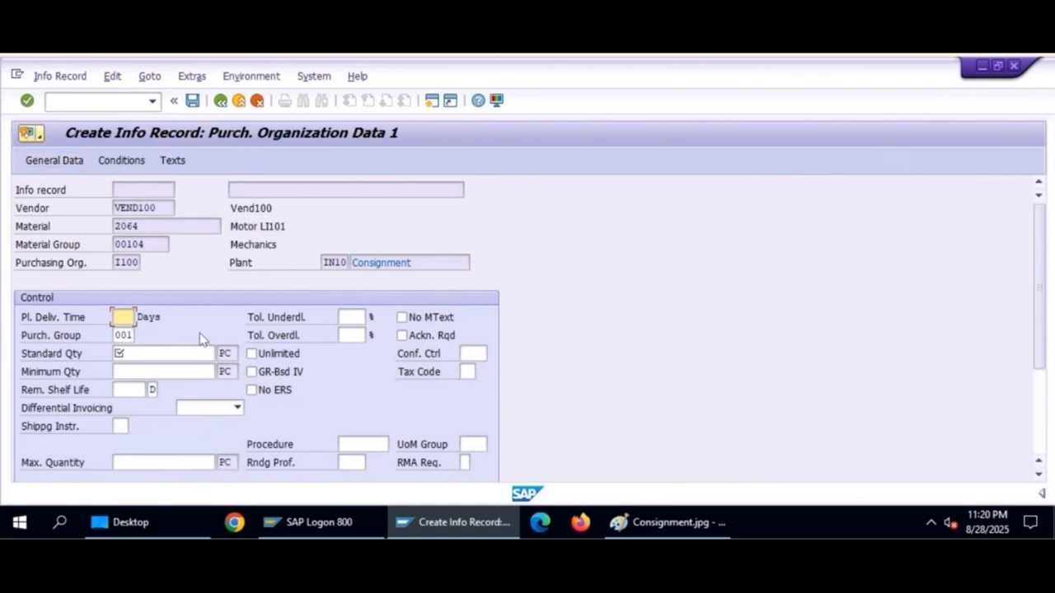
scroll(201, 339, down, 1)
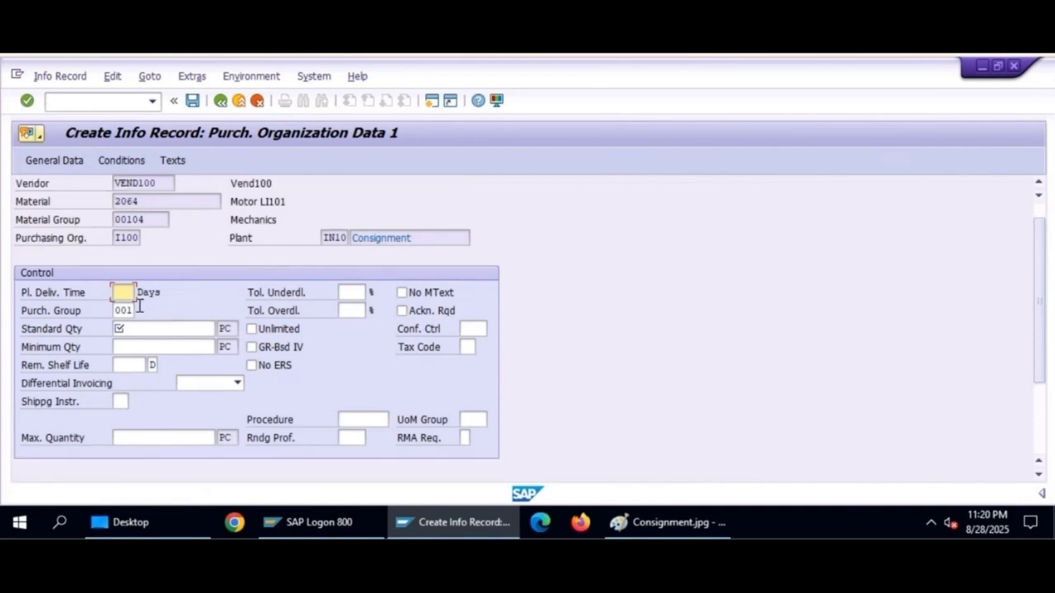
text(1)
click(131, 330)
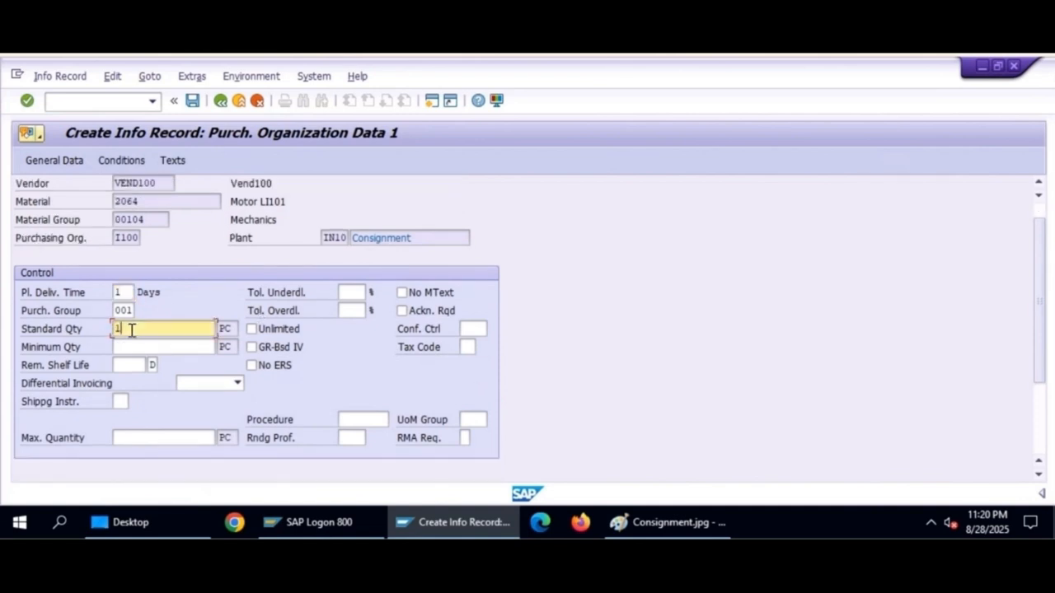
Set the info record's net price to 100 EUR per 1 PC and confirm the purchasing data.
scroll(133, 334, down, 2)
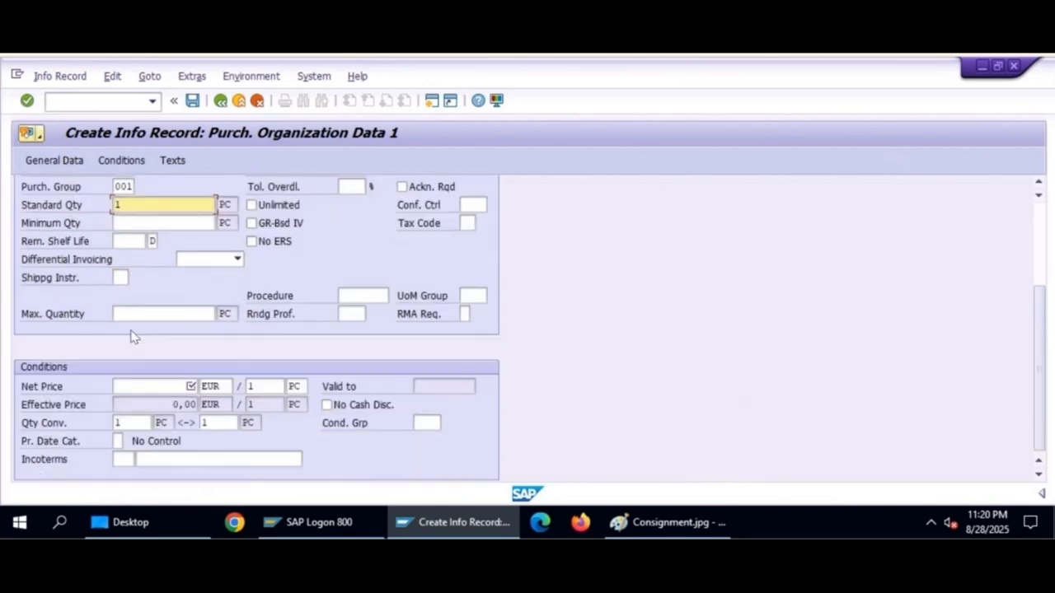
click(178, 386)
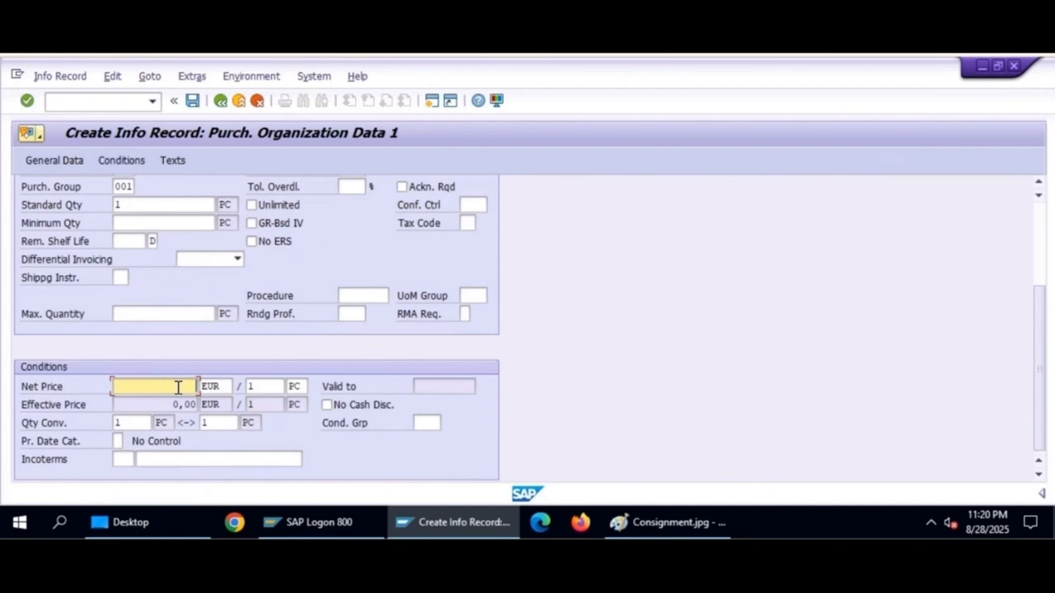
text(100)
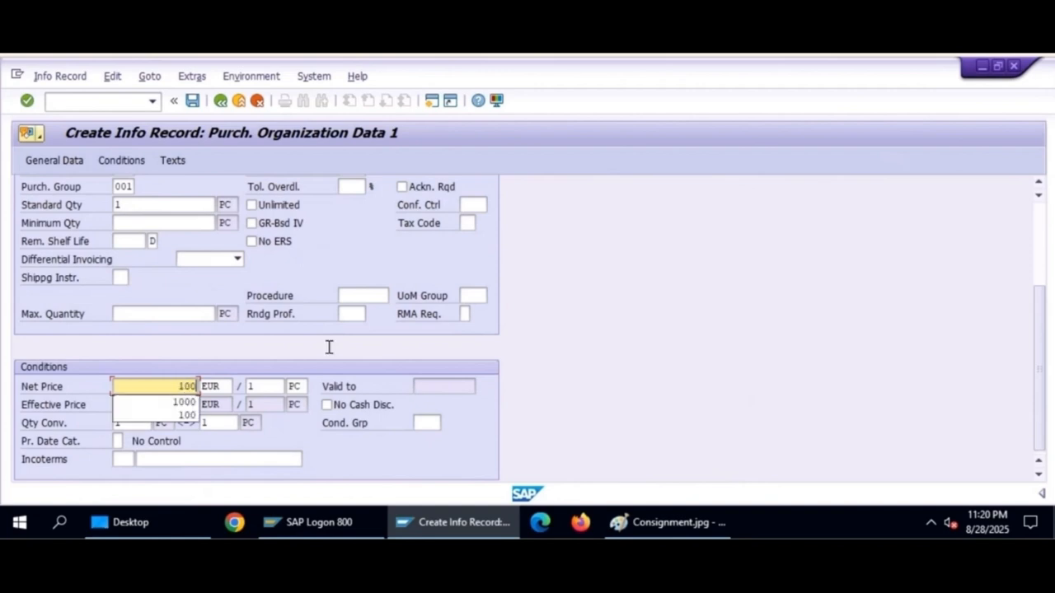
scroll(344, 349, up, 3)
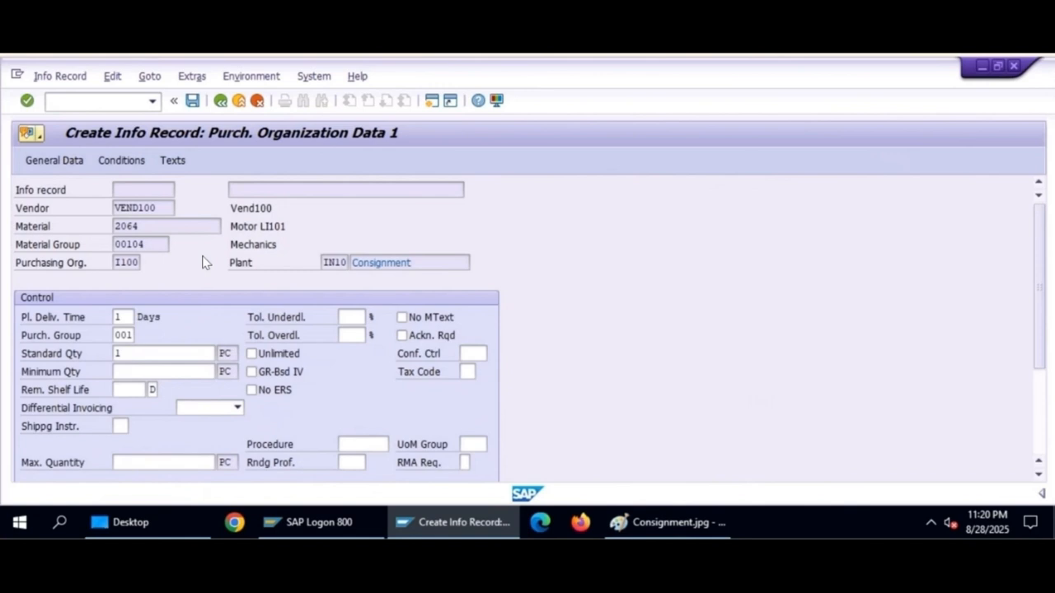
key(Return)
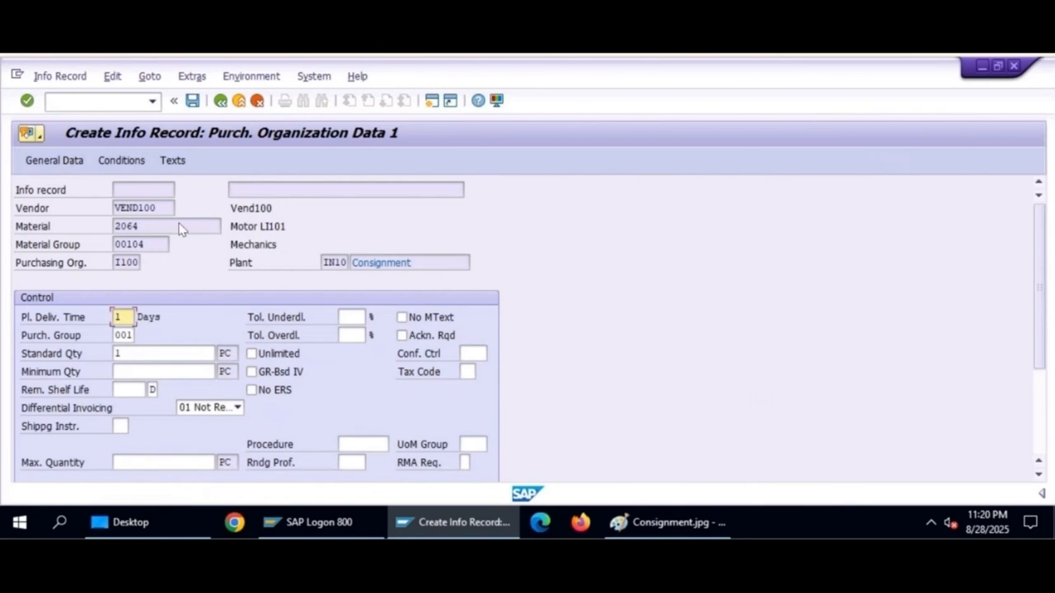
Review the info record's gross price condition, including the info category and amount, and save the record.
click(116, 163)
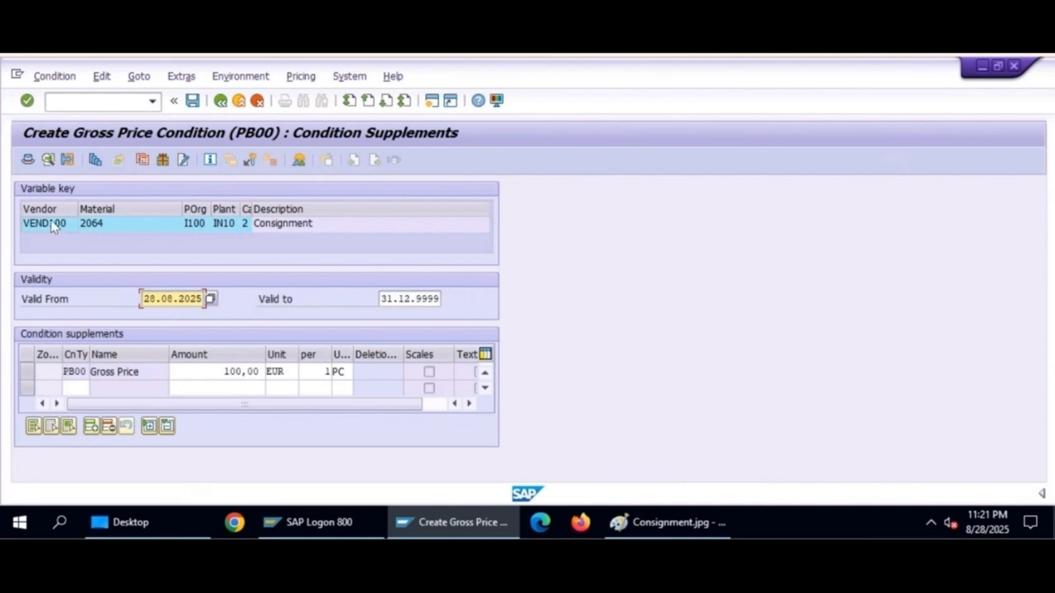
click(245, 222)
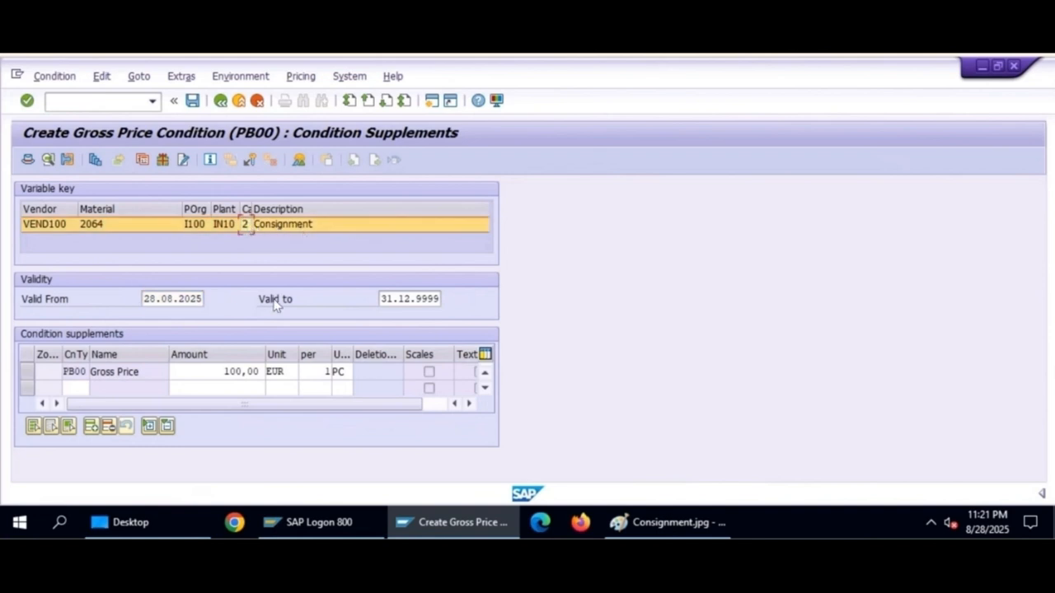
click(237, 372)
drag(224, 372, 279, 373)
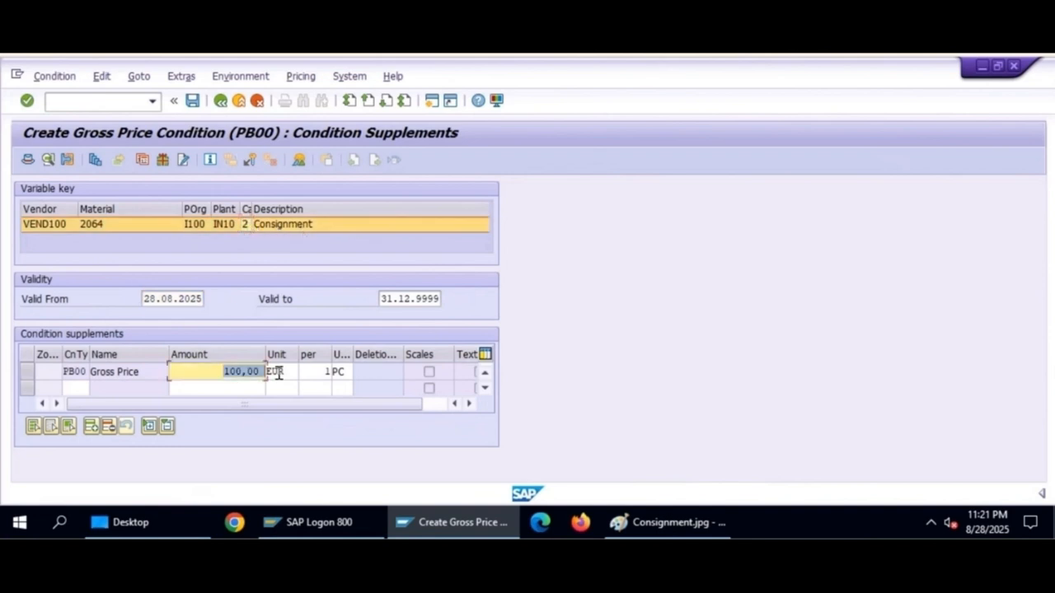
click(193, 101)
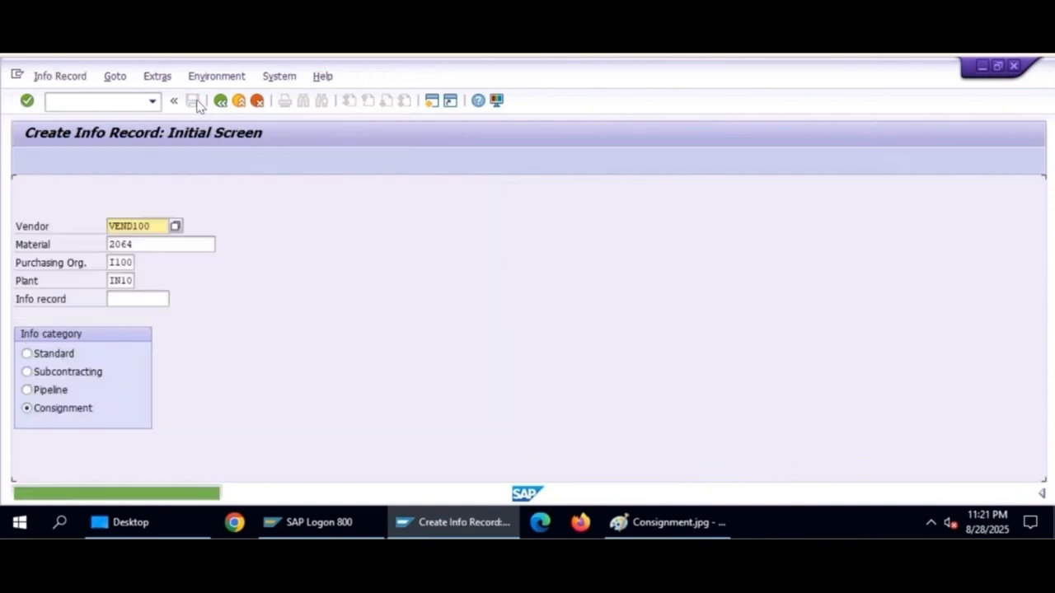
Start a new standard purchase order in ME21N and enter vend100 as the vendor.
click(83, 100)
text(/)
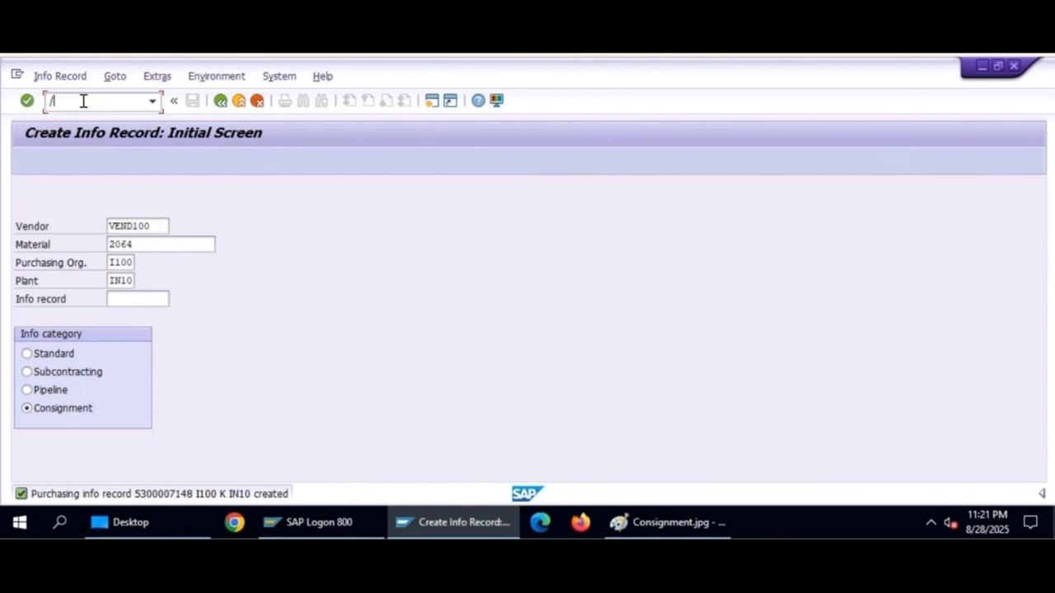
text(nme21n)
key(Return)
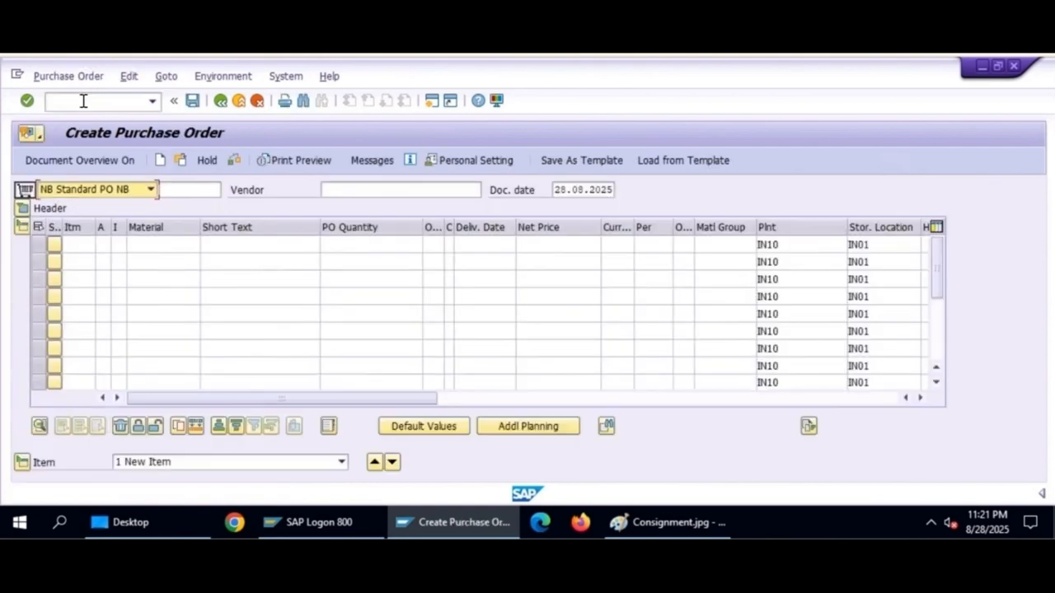
click(359, 191)
text(ve)
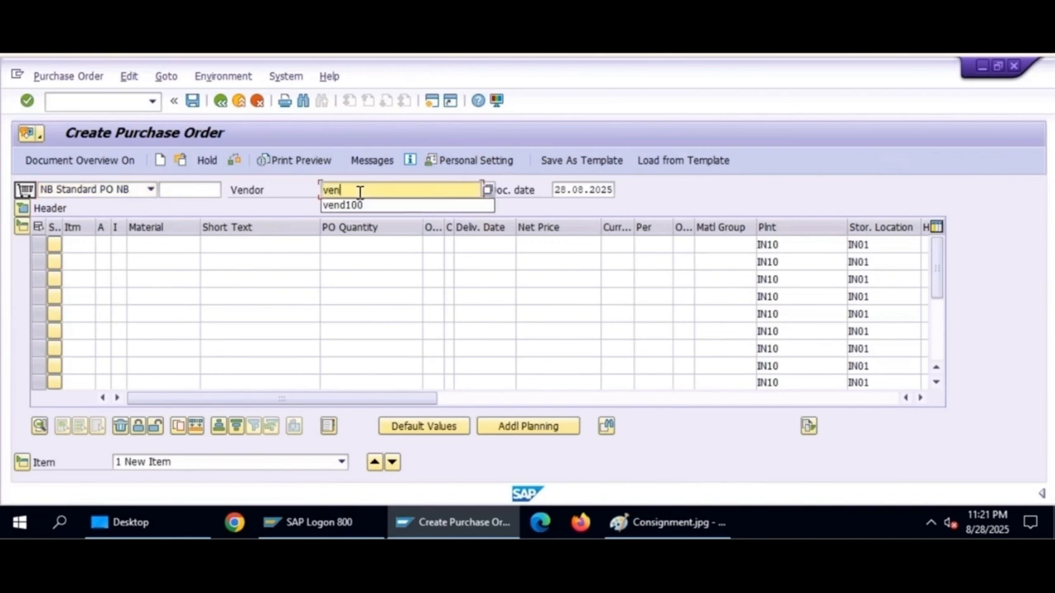
text(nd100)
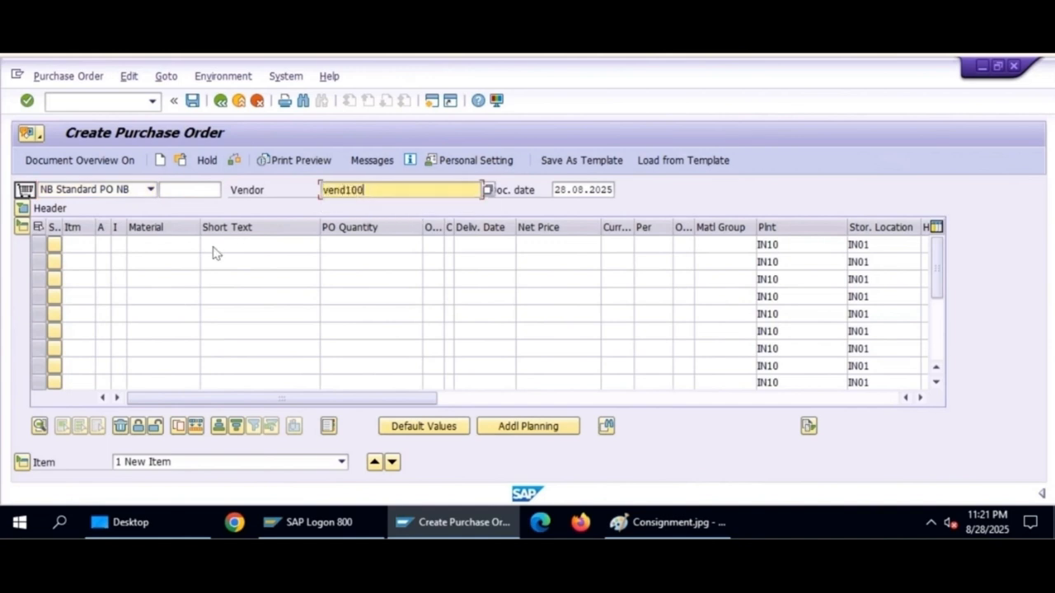
Enter material 2064 with a PO quantity of 1 in the order's first item row and confirm the entry.
click(151, 242)
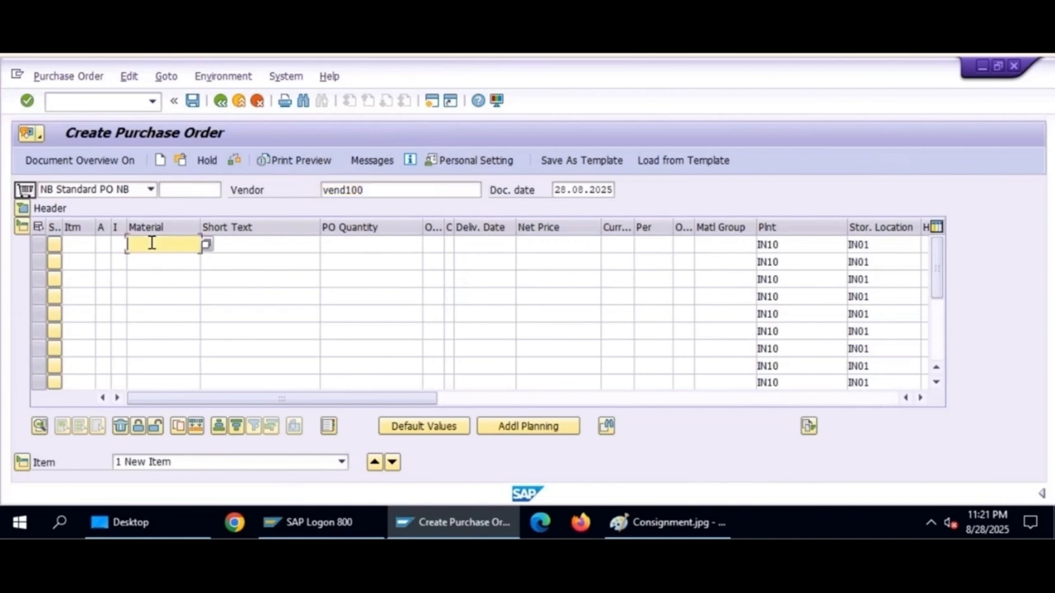
text(2064)
click(411, 243)
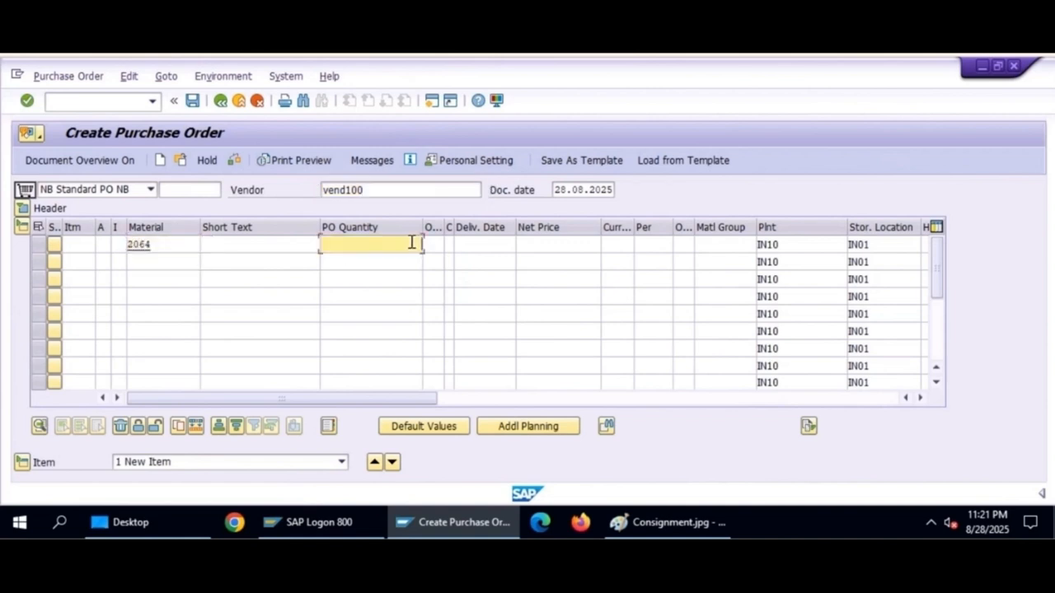
text(1)
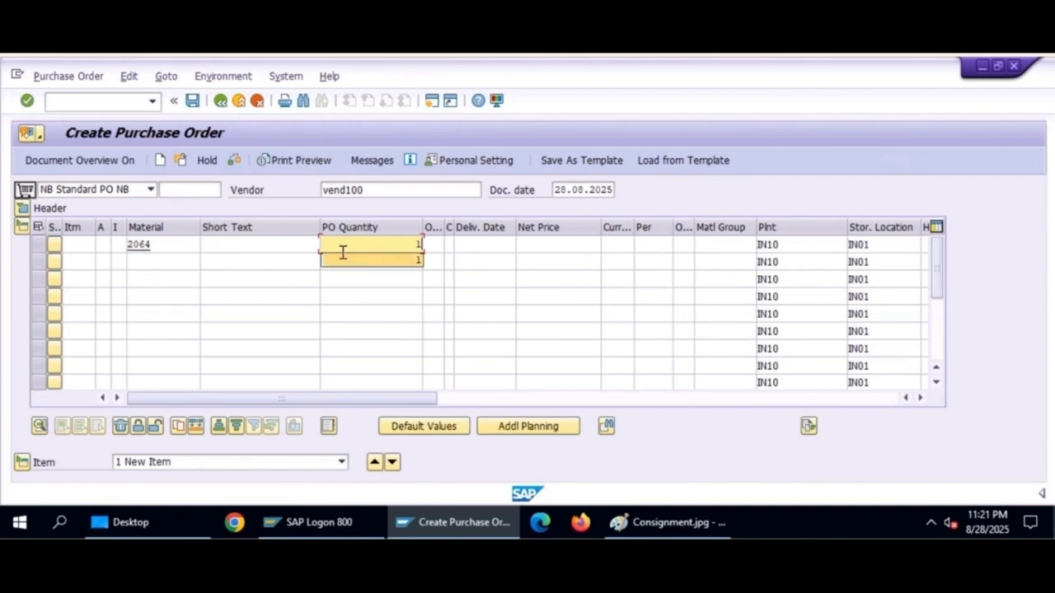
click(117, 243)
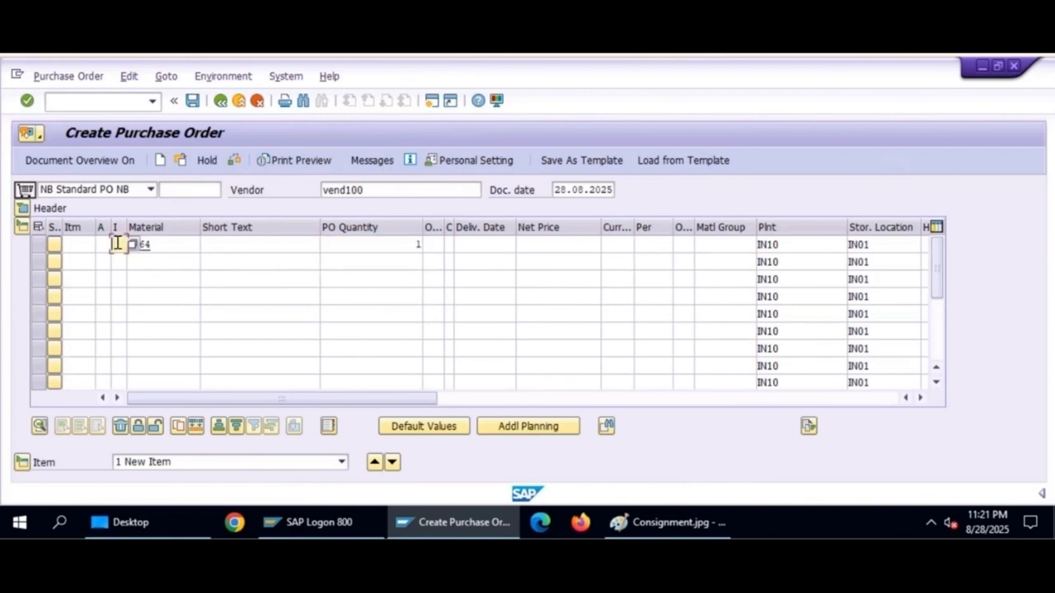
click(403, 245)
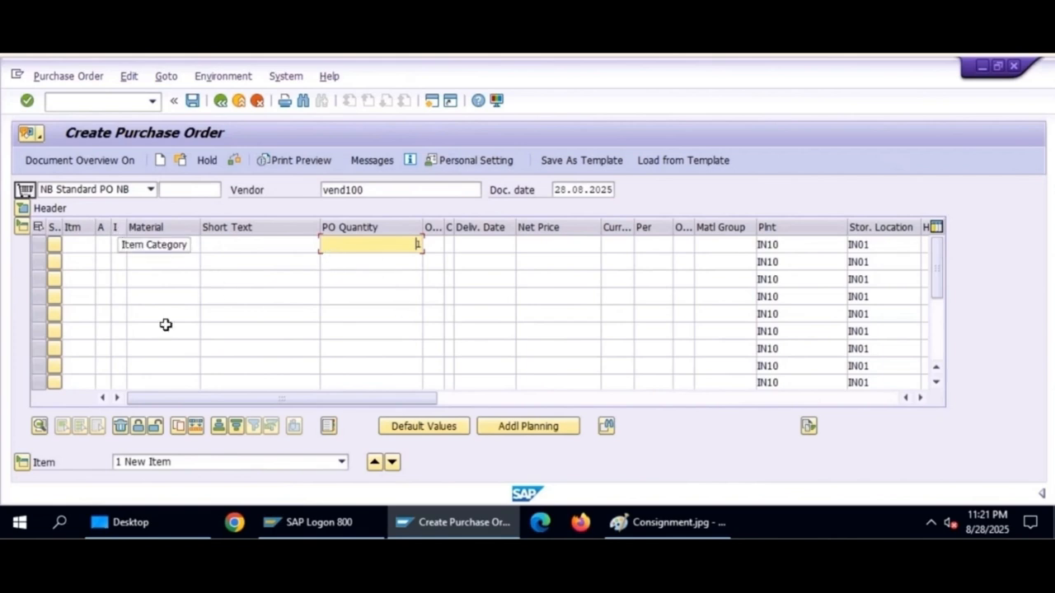
key(Return)
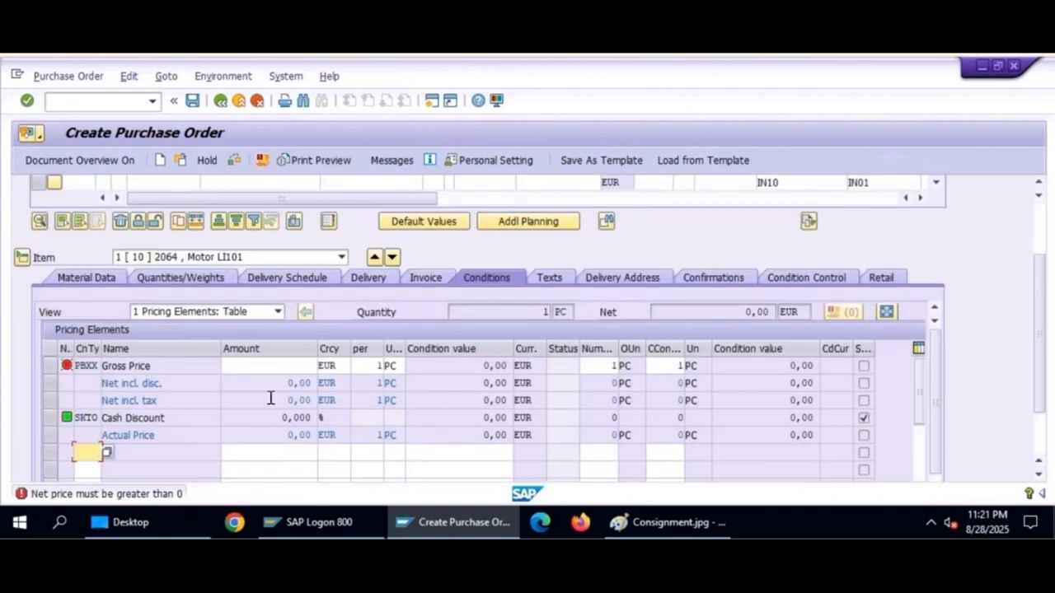
Examine the pricing conditions of item 10, especially the gross price amount, and compare them with the item overview.
click(301, 365)
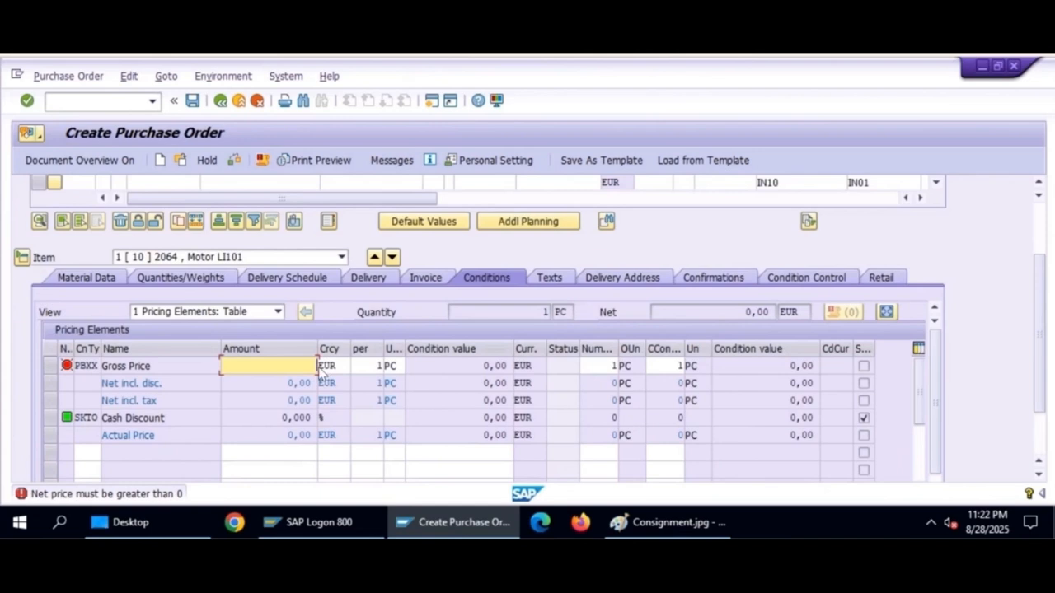
scroll(50, 375, up, 3)
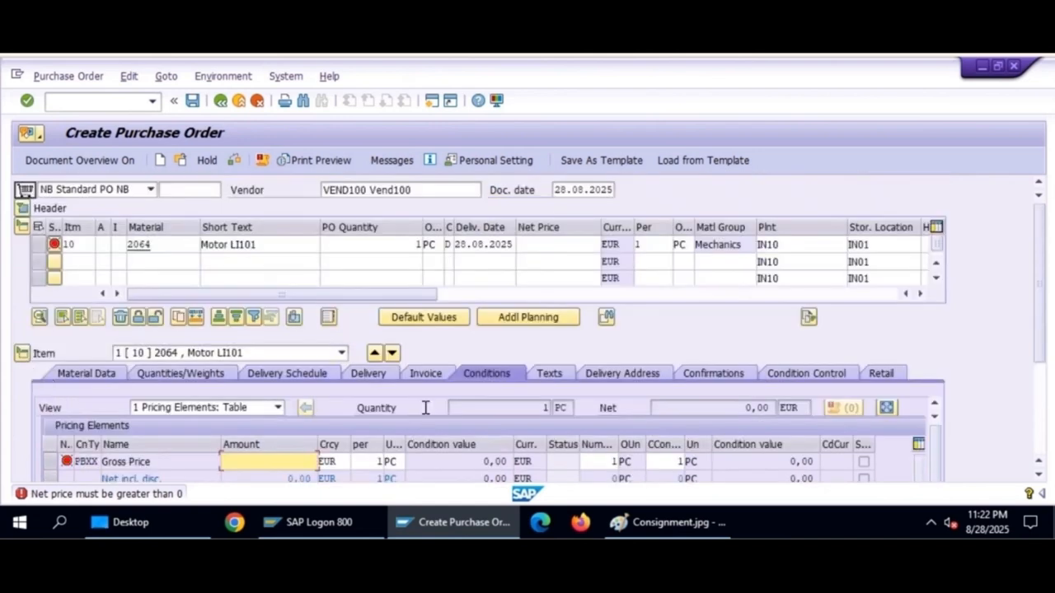
scroll(425, 407, down, 5)
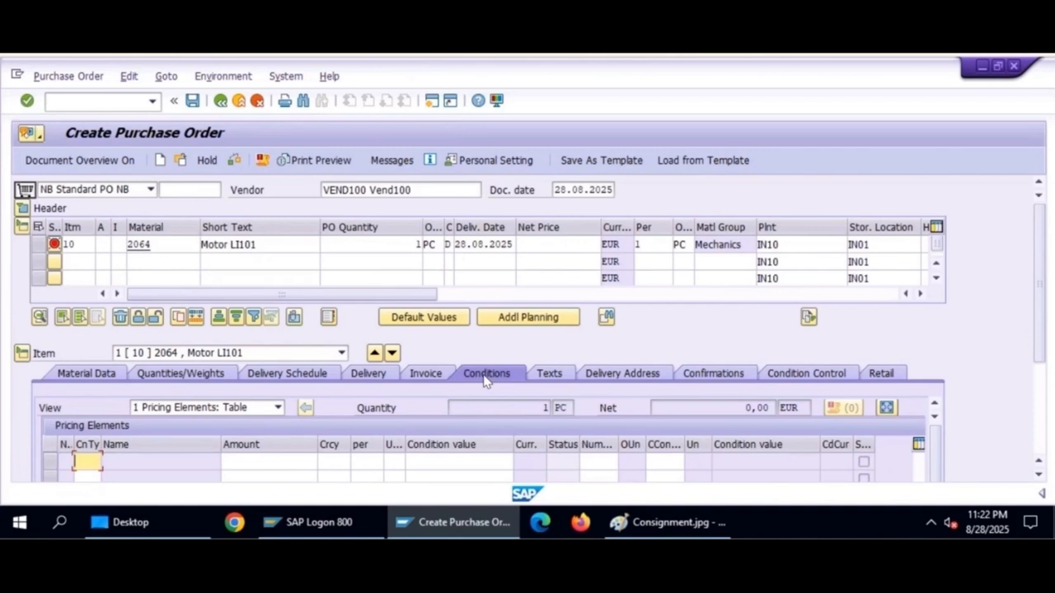
scroll(485, 379, down, 5)
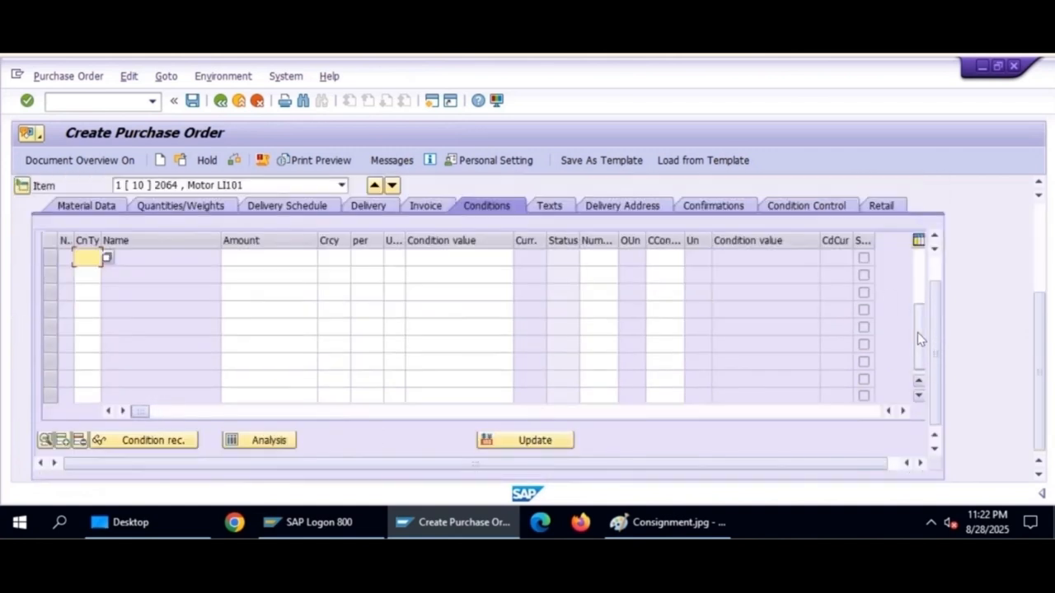
key(Return)
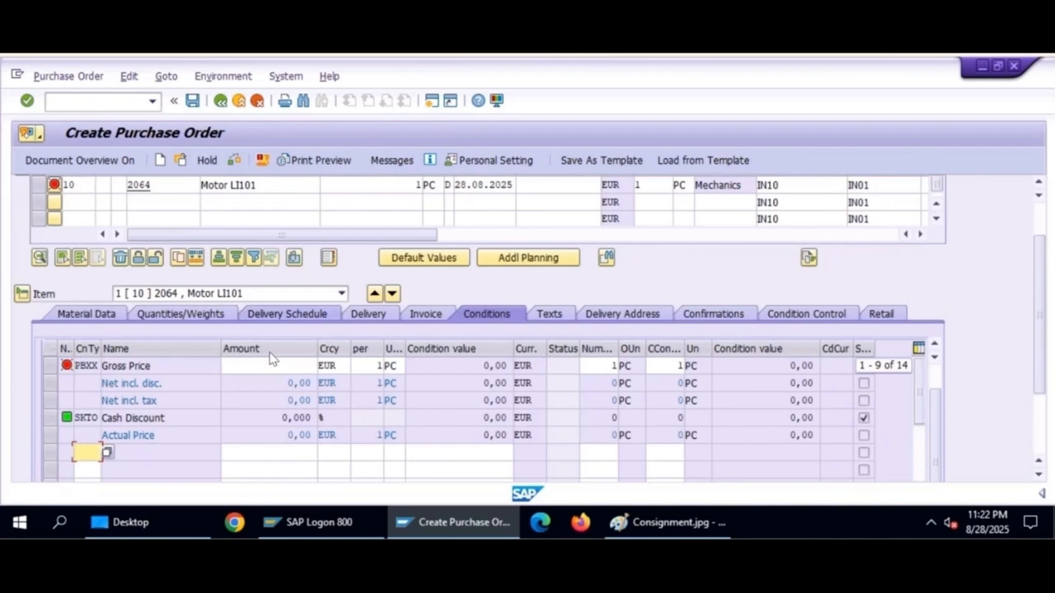
click(281, 371)
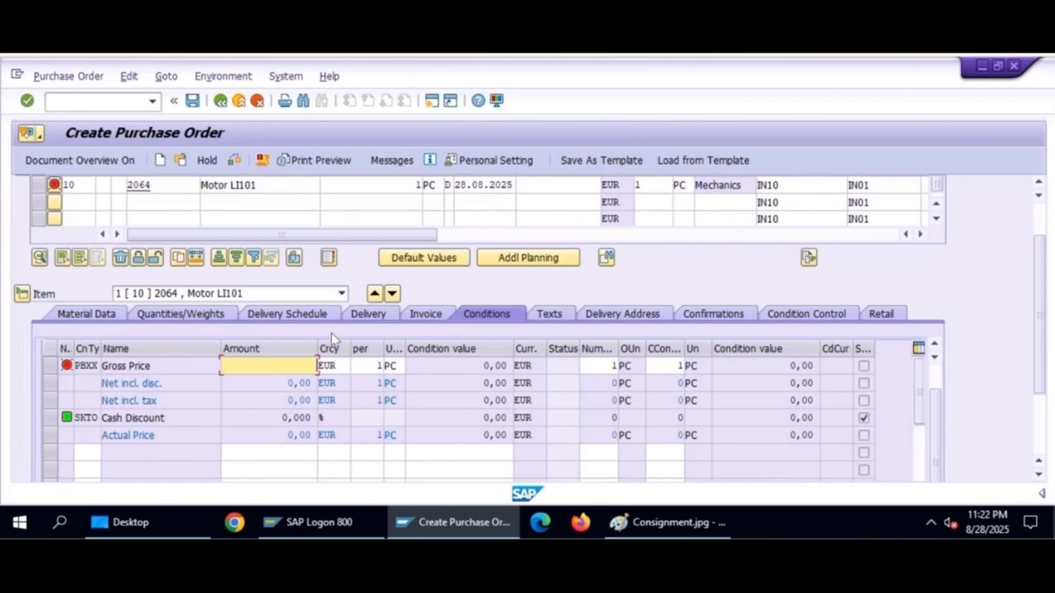
scroll(331, 333, up, 2)
scroll(331, 333, up, 1)
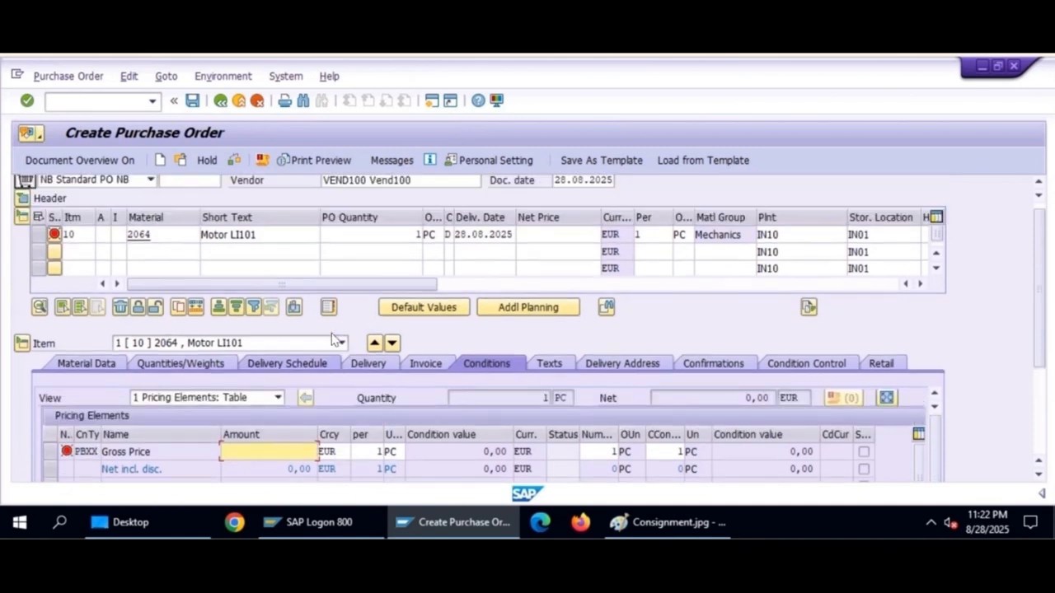
Set the item category of item 10 to K (Consignment), confirm it and save the purchase order.
click(121, 235)
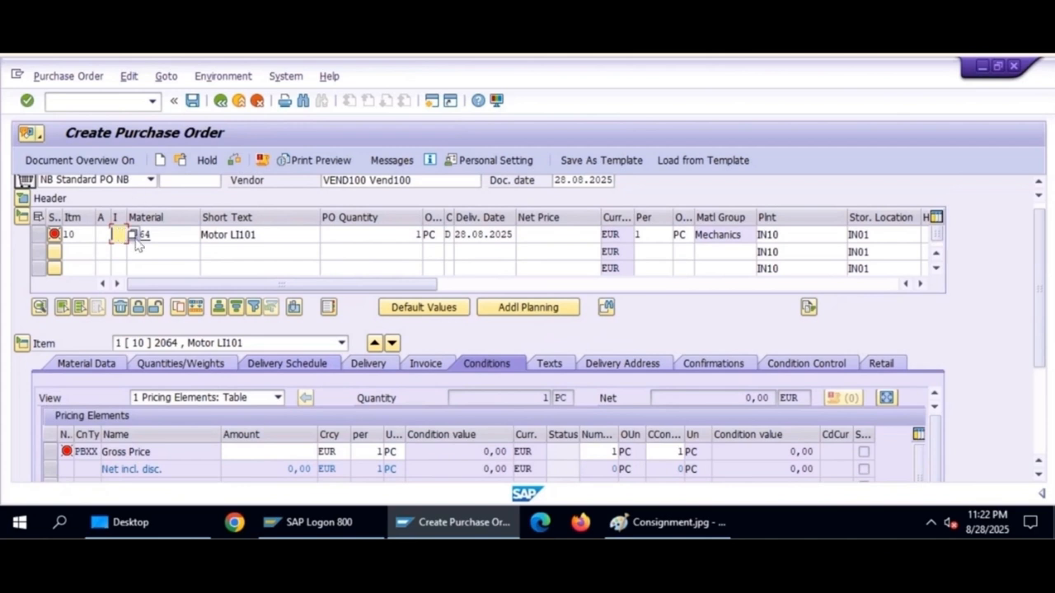
click(132, 237)
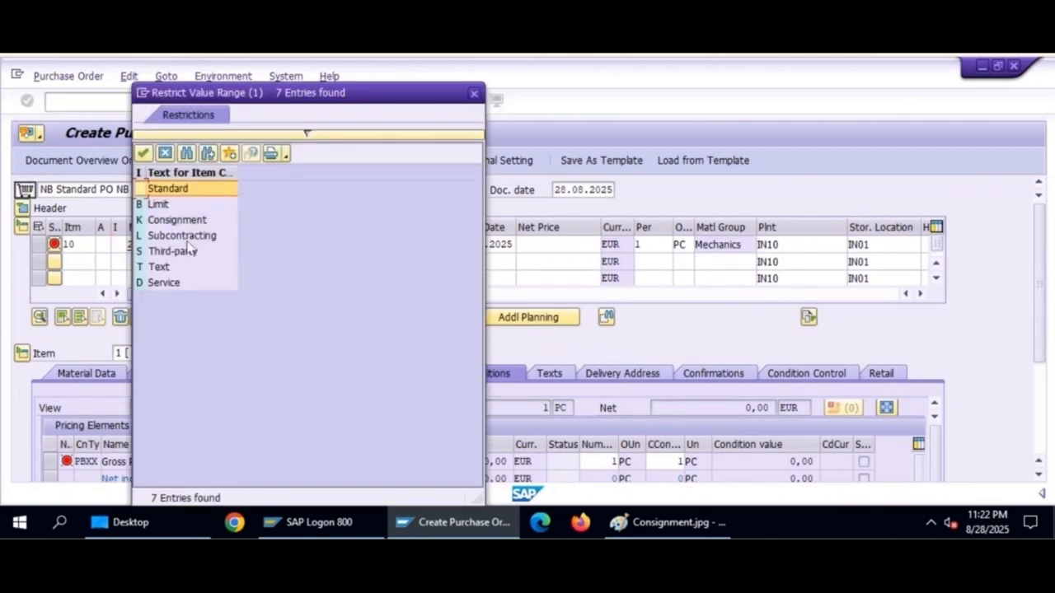
double_click(153, 220)
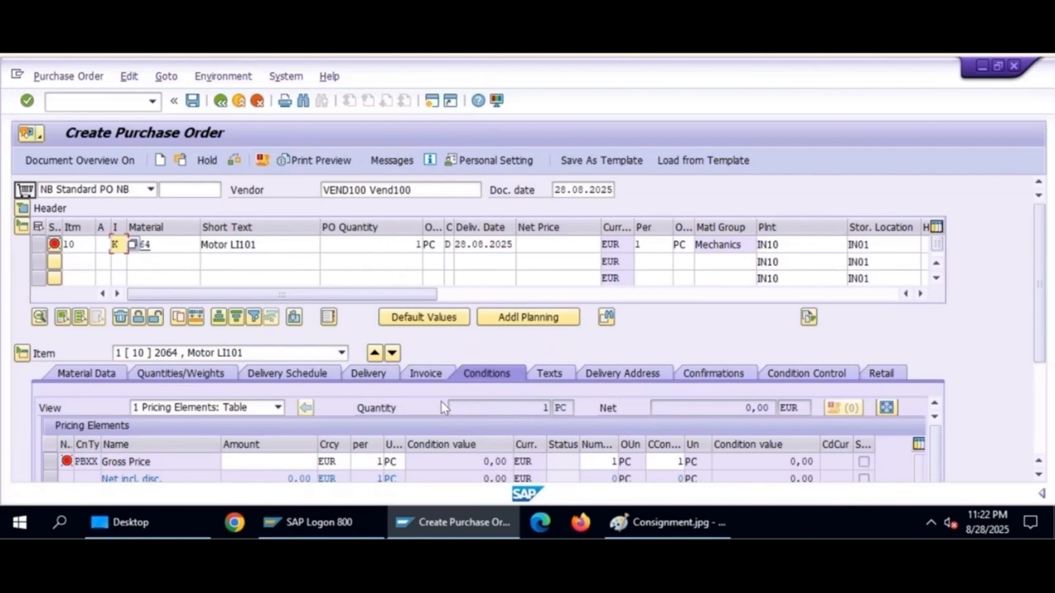
key(Return)
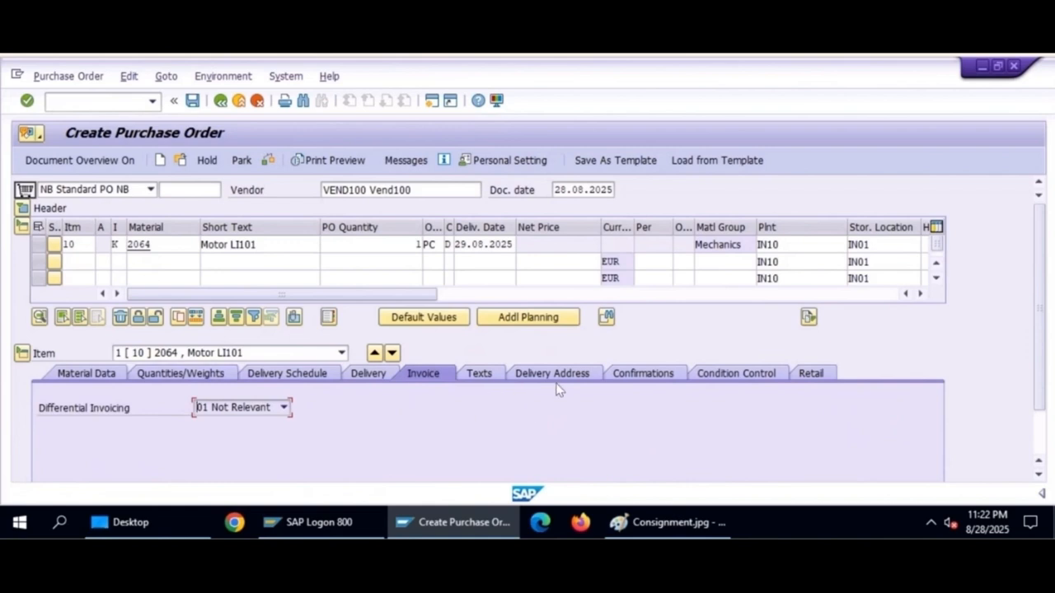
drag(1040, 355, 1029, 308)
click(192, 100)
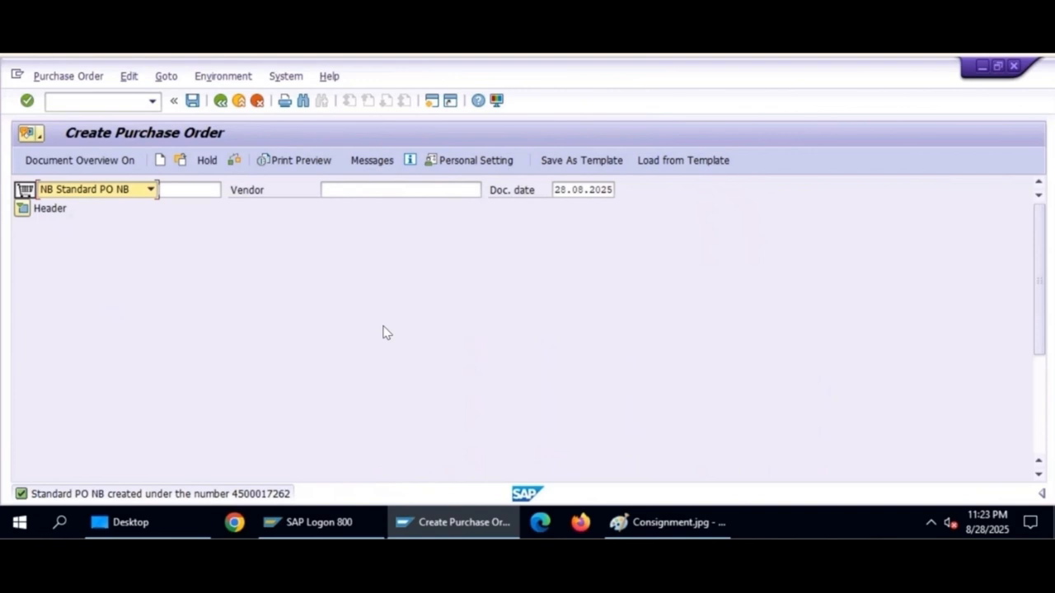
Check the Consignment.jpg process diagram in Paint, return to SAP and display the newly created purchase order.
click(662, 522)
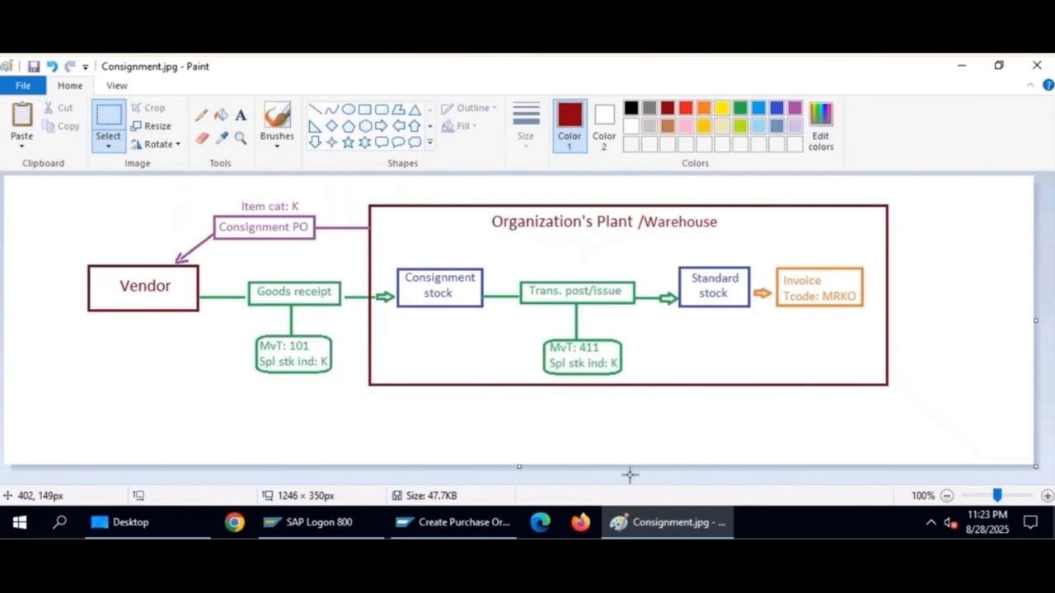
click(454, 524)
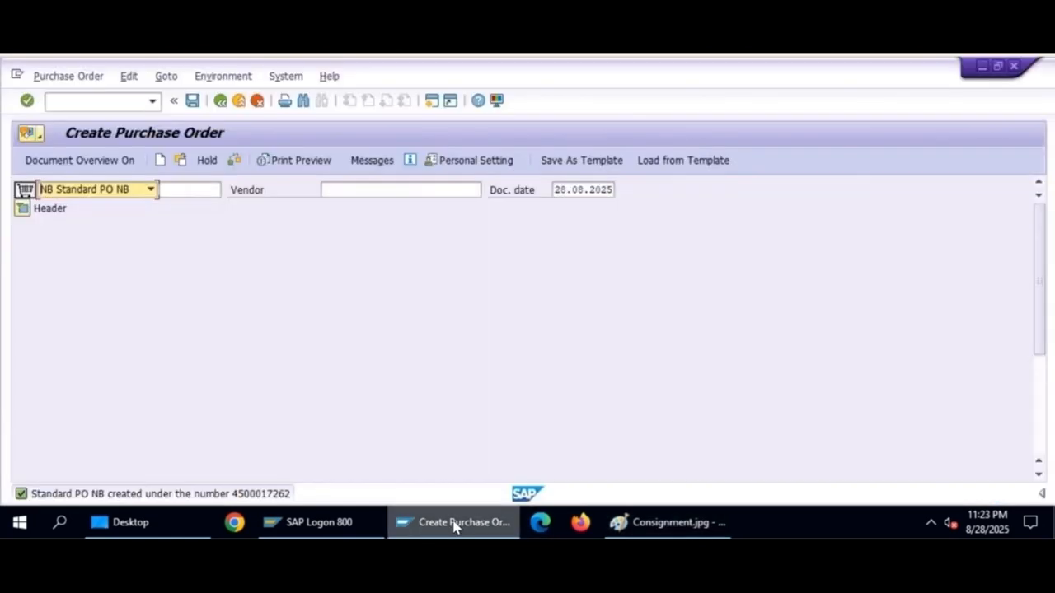
click(93, 100)
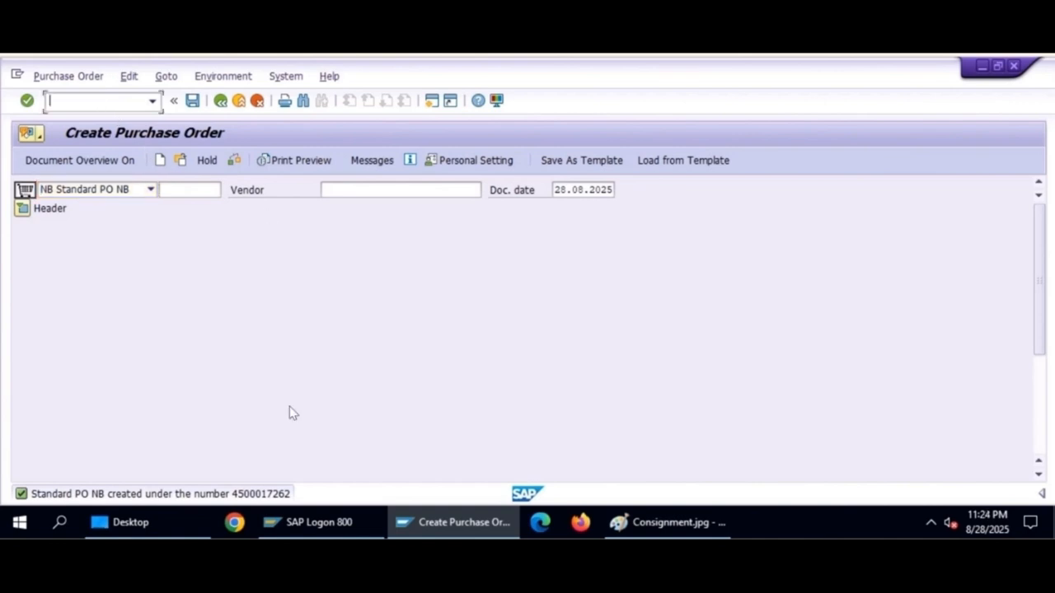
click(180, 158)
key(ctrl+a)
key(ctrl+v)
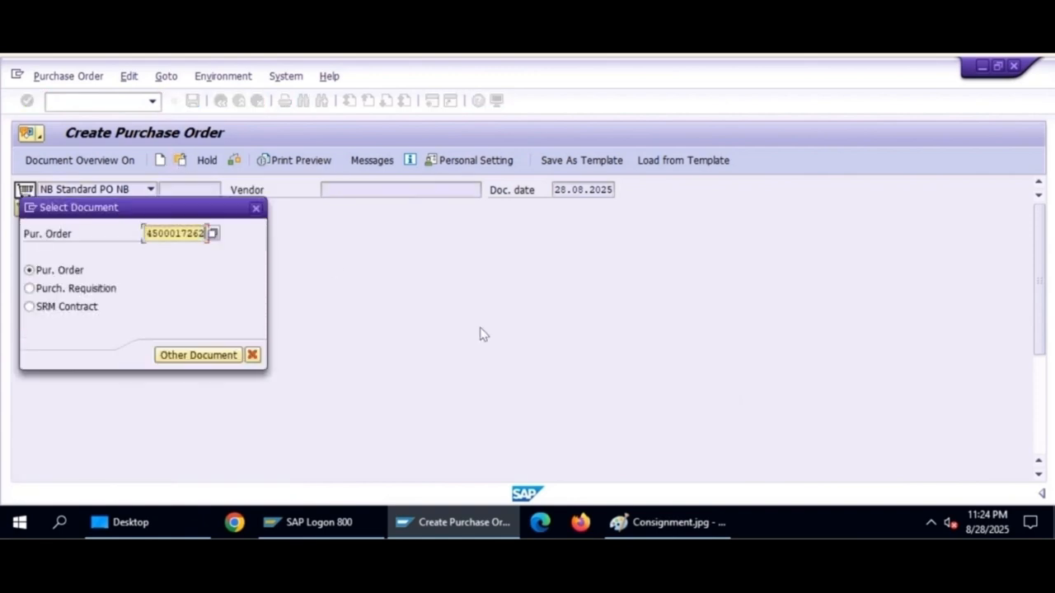
key(Return)
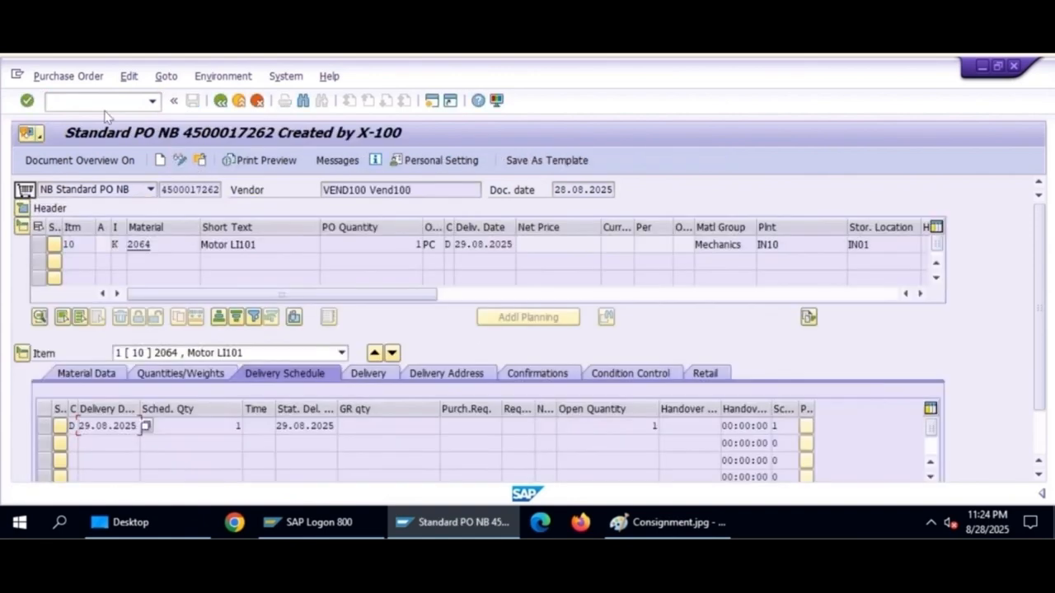
Open MIGO, choose A01 Goods Receipt with reference to a purchase order, and load the newly created consignment order.
click(76, 98)
text(/nmigo)
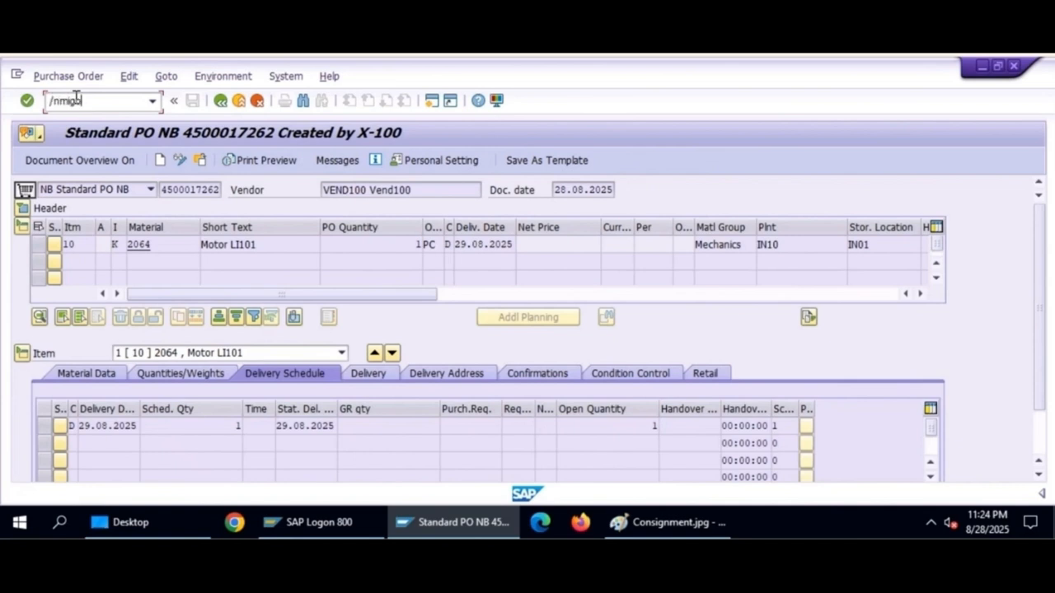
key(Return)
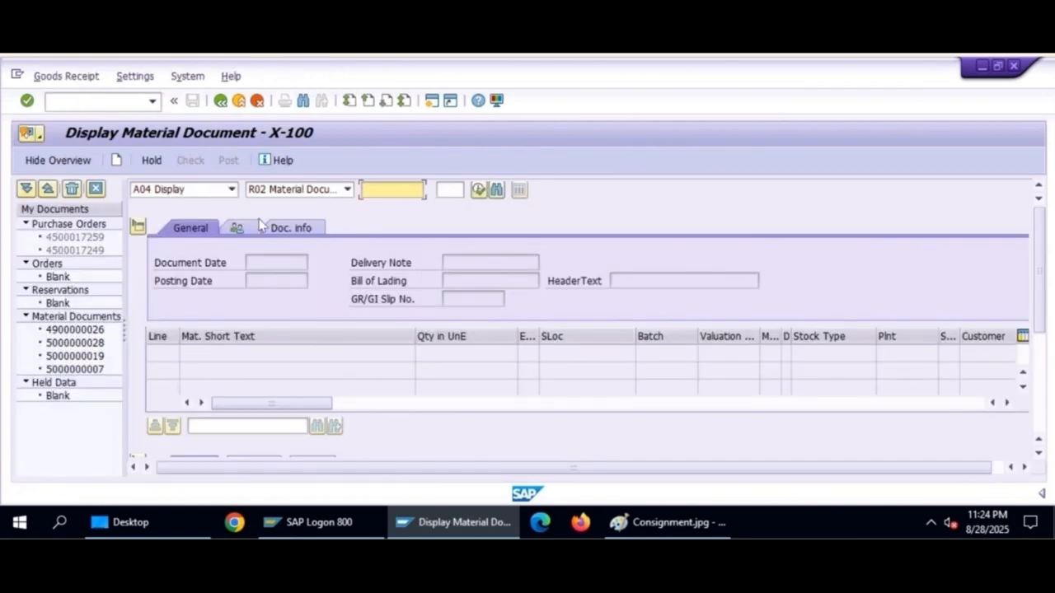
click(231, 189)
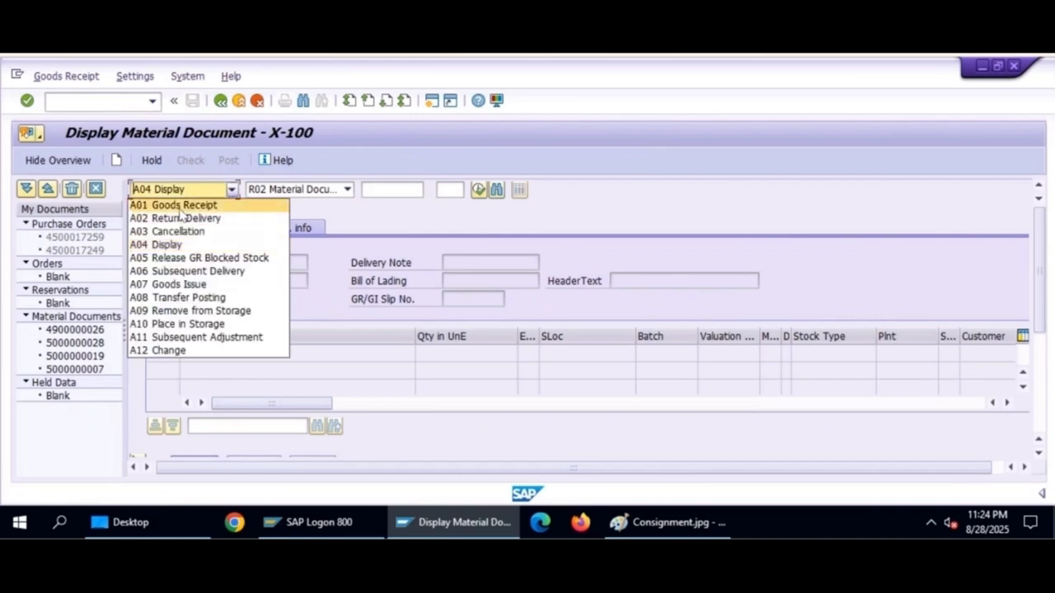
click(177, 206)
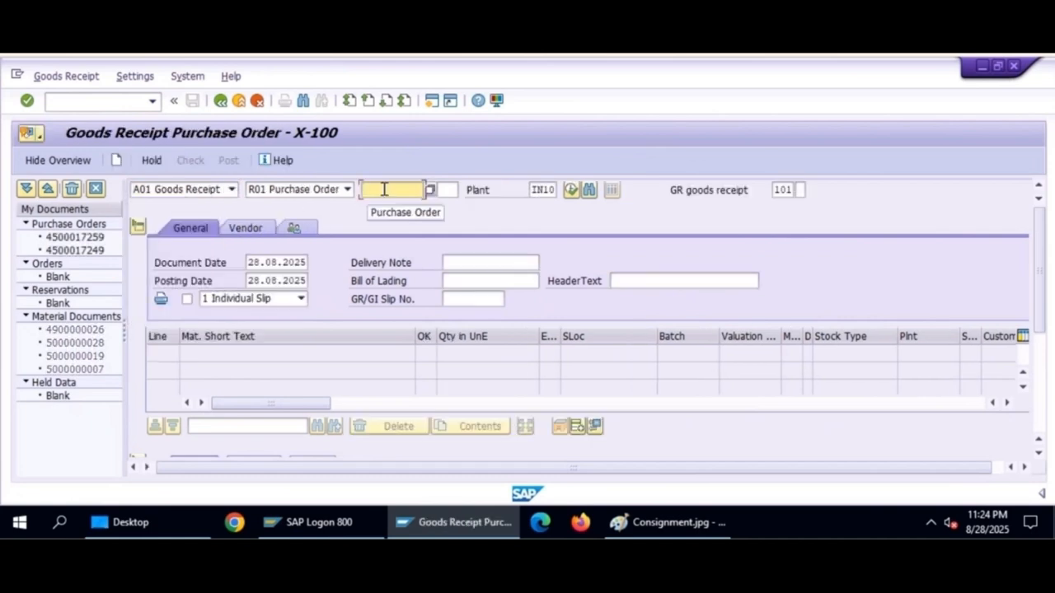
key(ctrl+v)
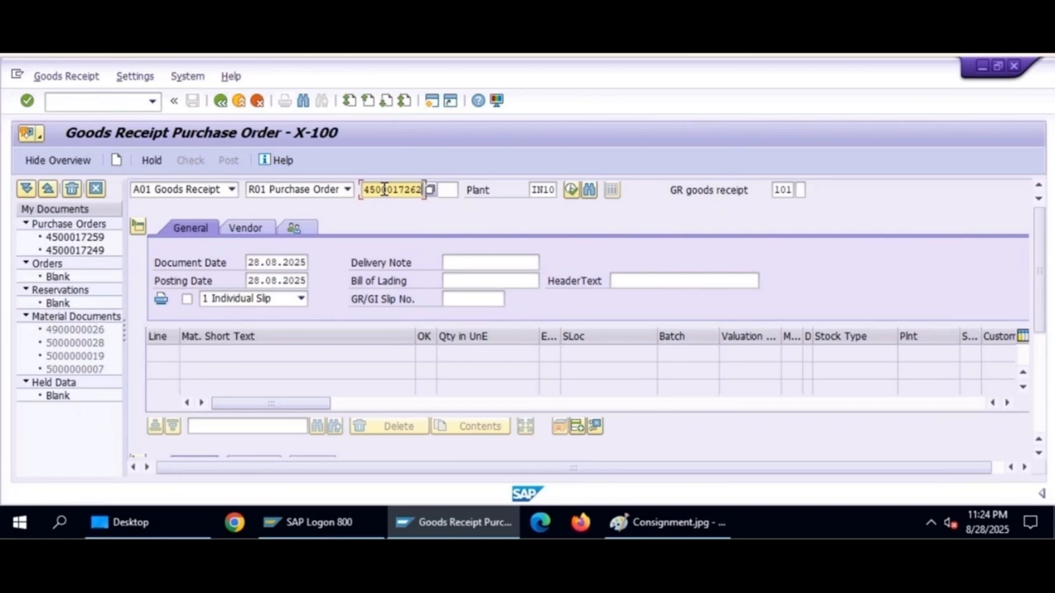
key(Return)
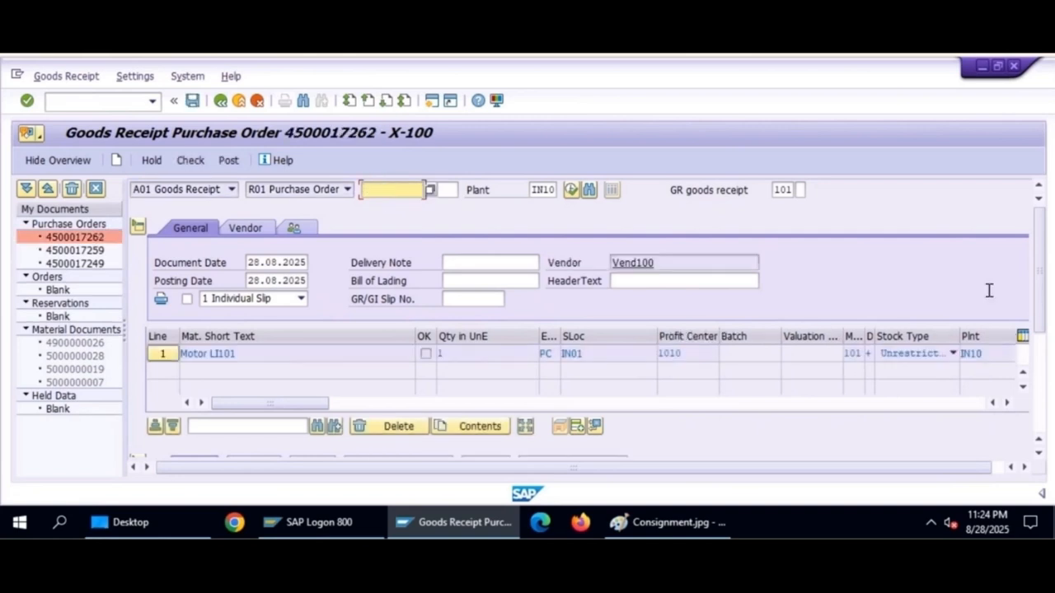
Review the goods receipt item's quantity, plant, storage location, movement type and special stock indicator.
drag(1037, 305, 1043, 377)
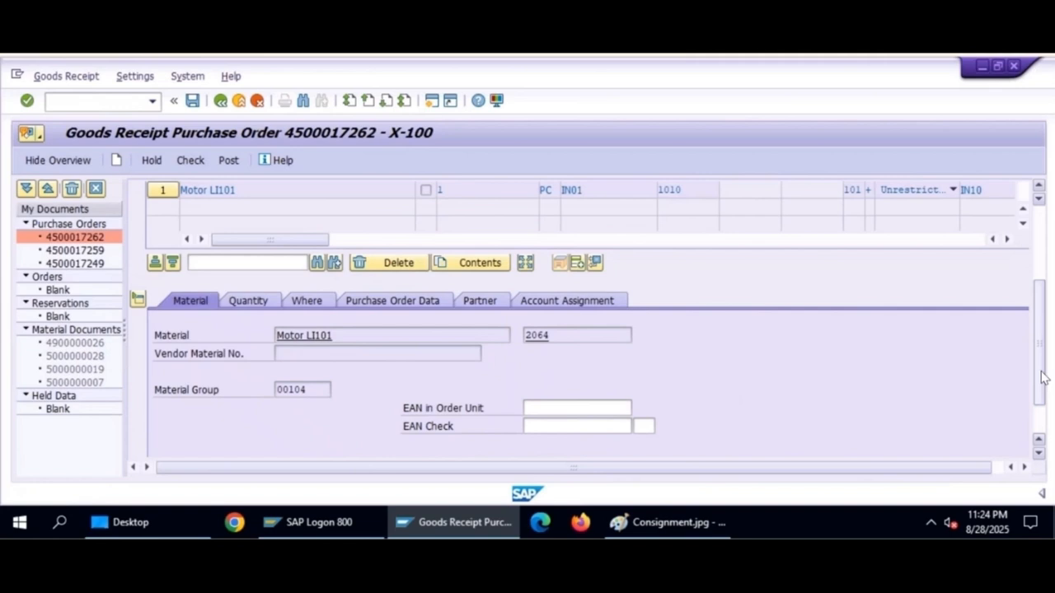
click(244, 303)
click(299, 336)
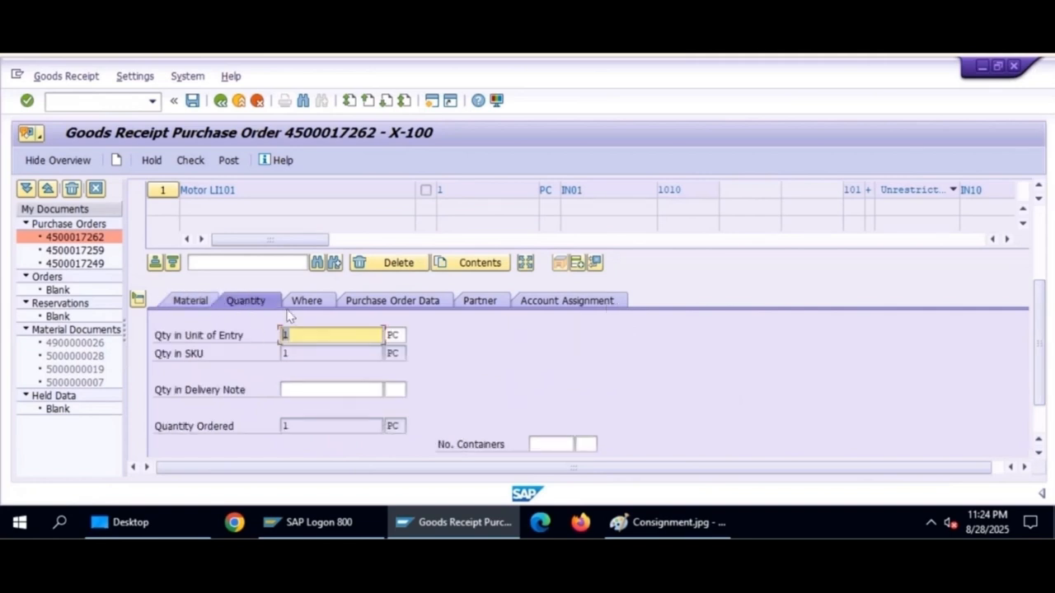
click(306, 303)
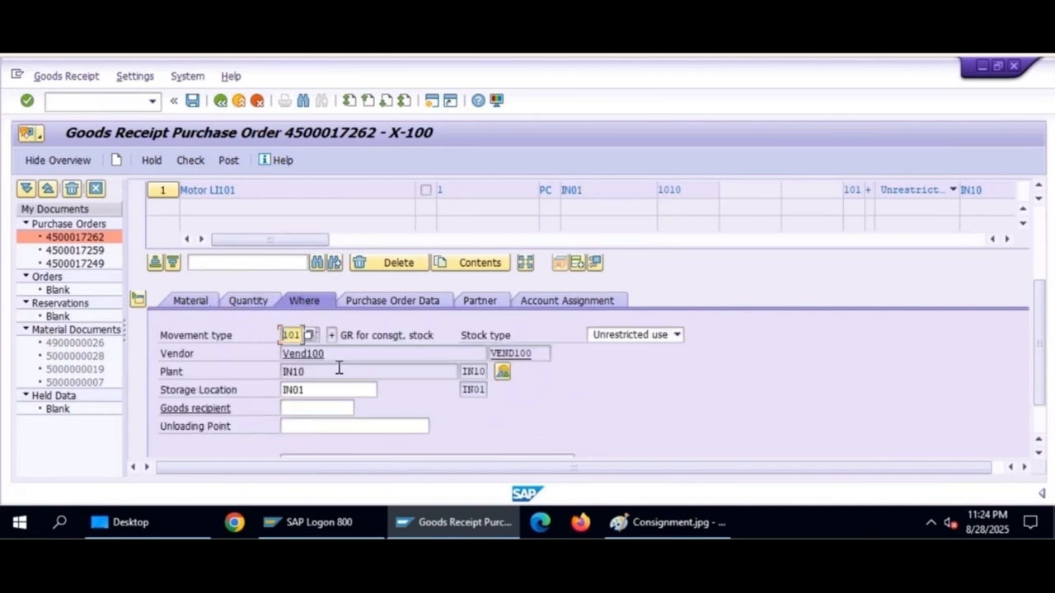
drag(310, 374, 254, 371)
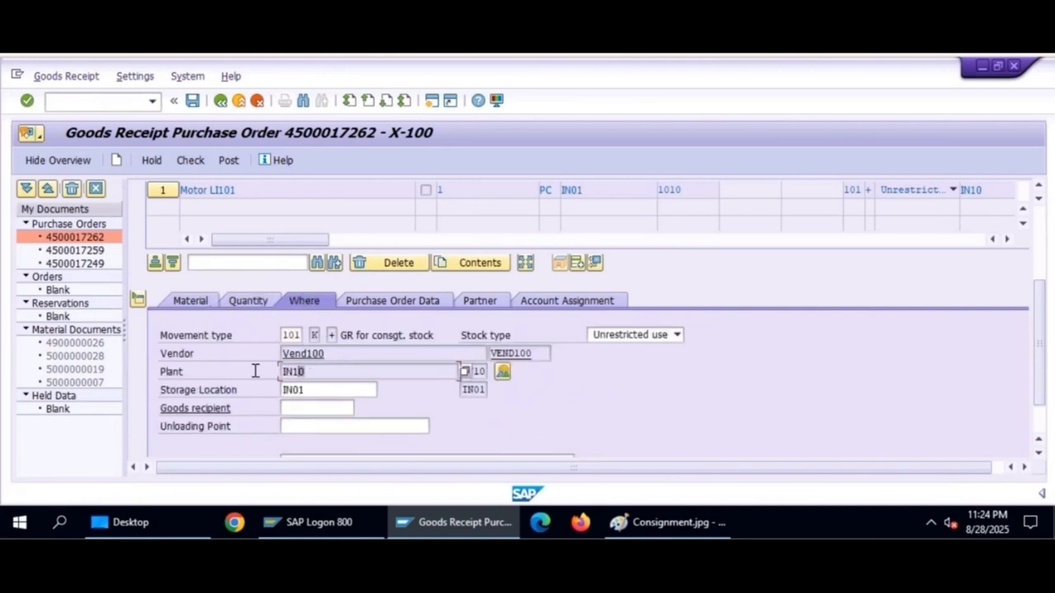
double_click(288, 393)
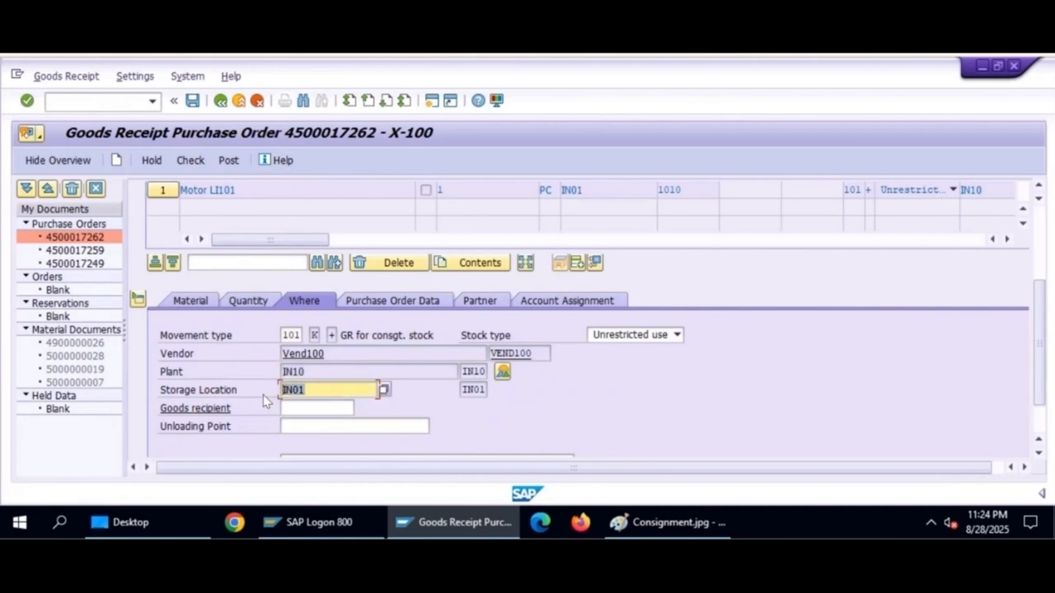
click(286, 334)
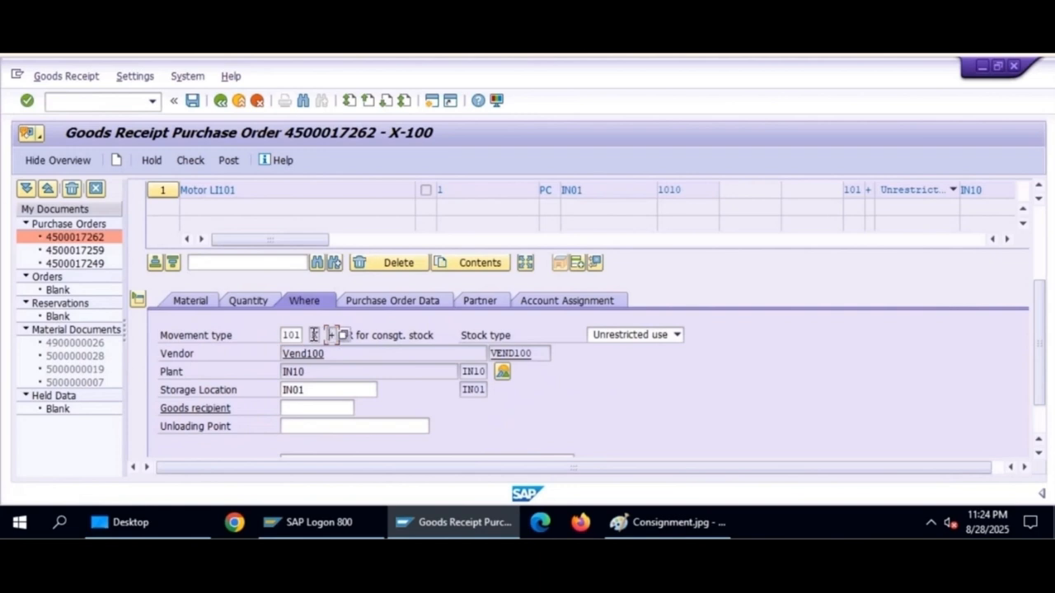
Look up the possible special stock indicators for the goods receipt item, examine K (Consignment vendor), and close the list unchanged.
click(318, 335)
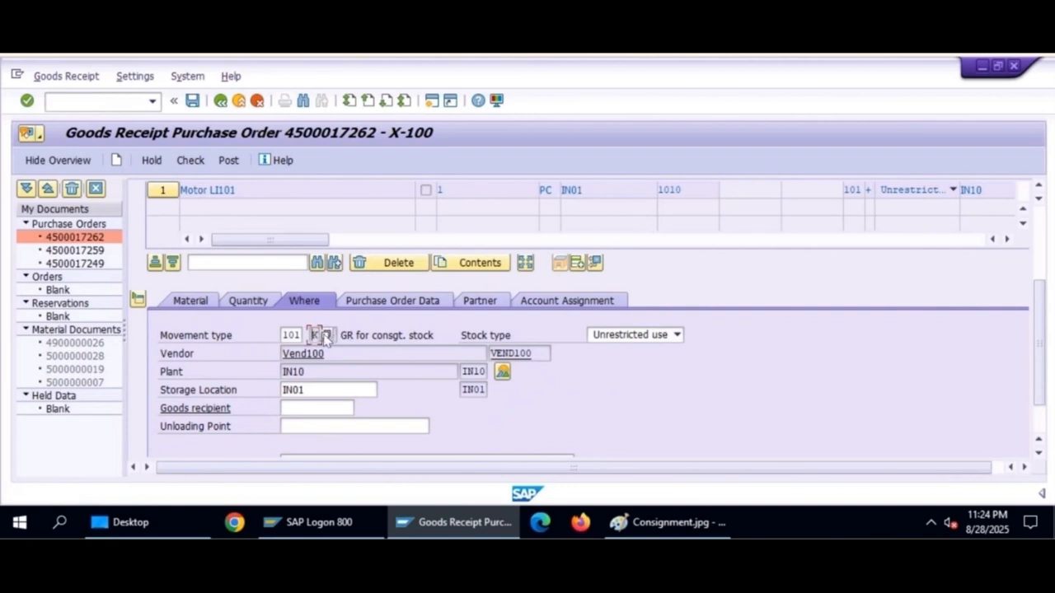
click(325, 335)
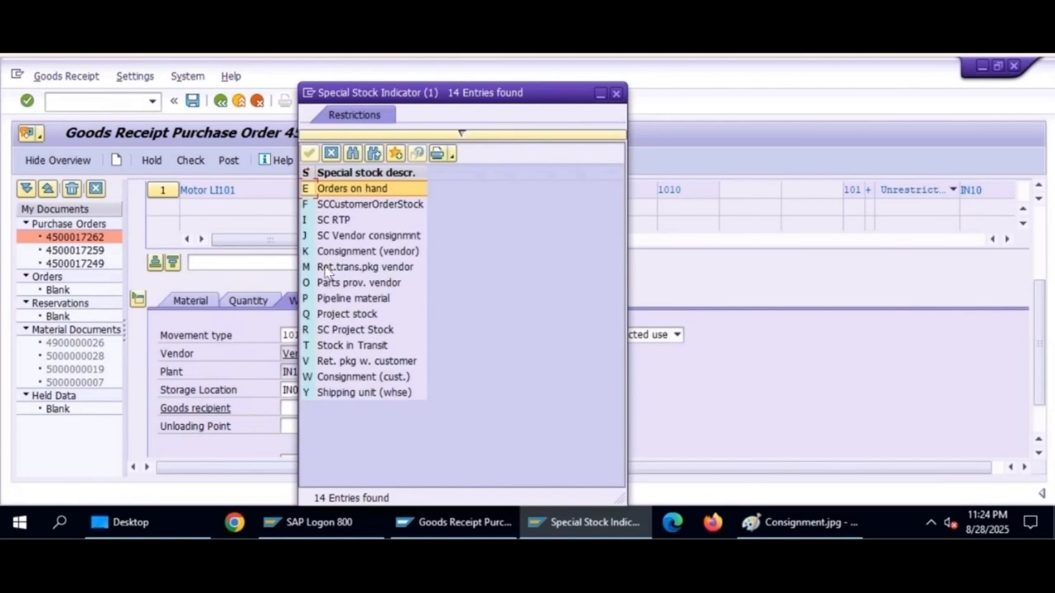
click(306, 252)
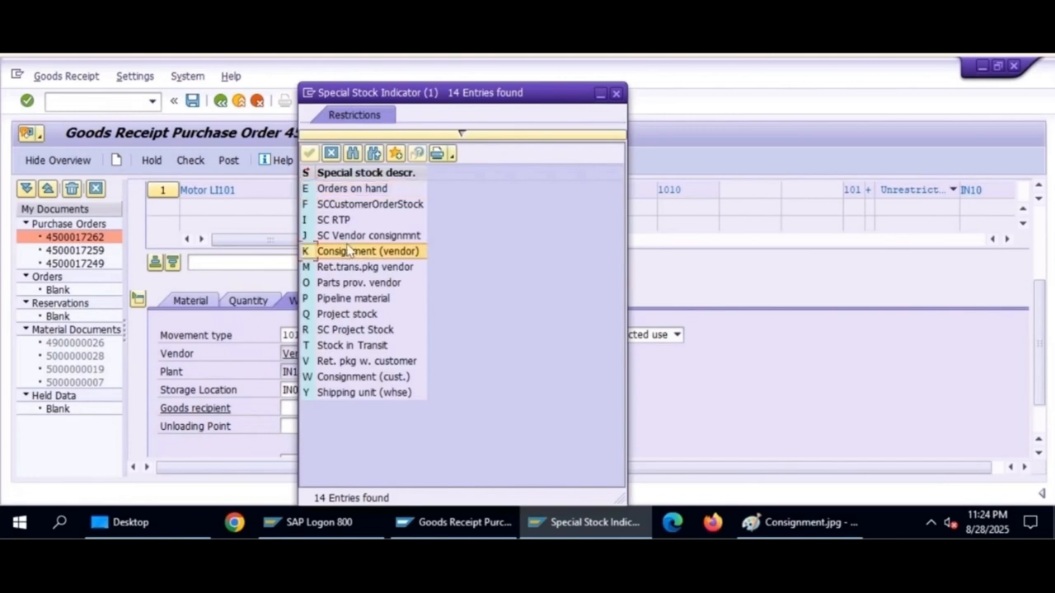
click(616, 94)
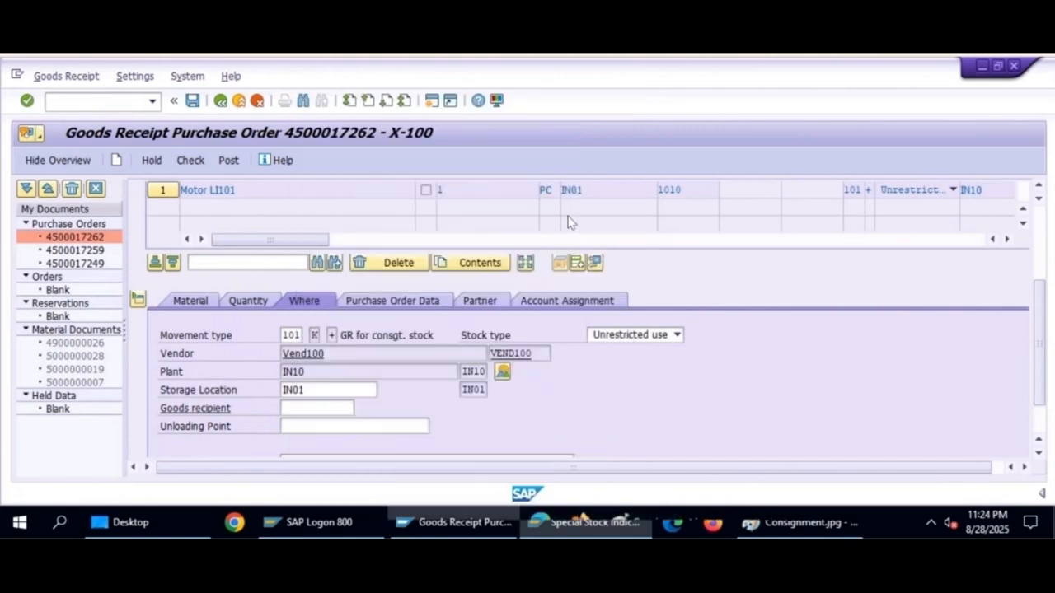
click(367, 336)
drag(402, 335, 334, 339)
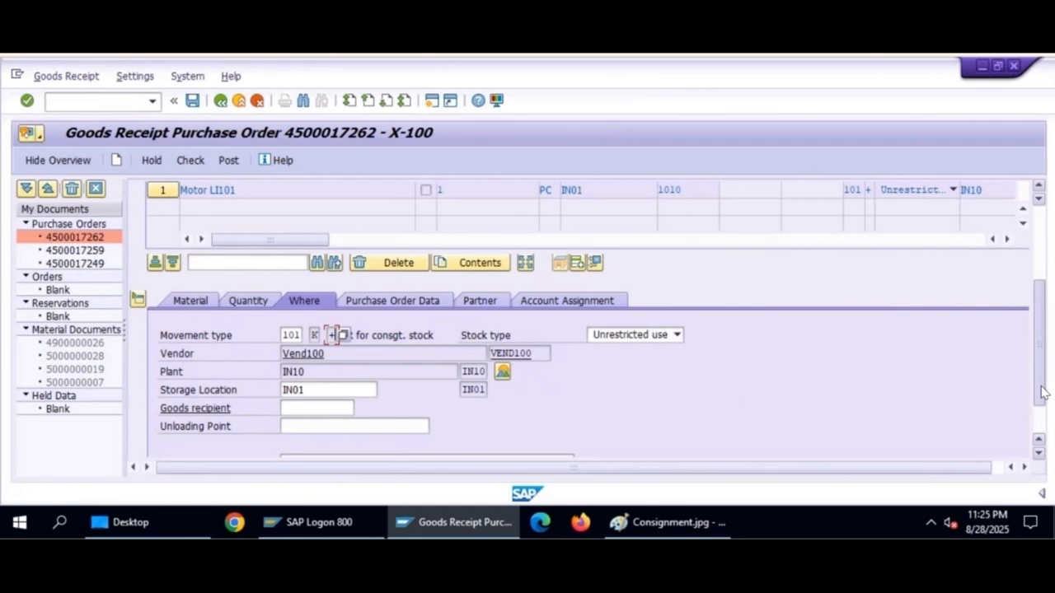
Mark the goods receipt item as Item OK, check the document and post it.
scroll(1040, 370, down, 2)
click(194, 445)
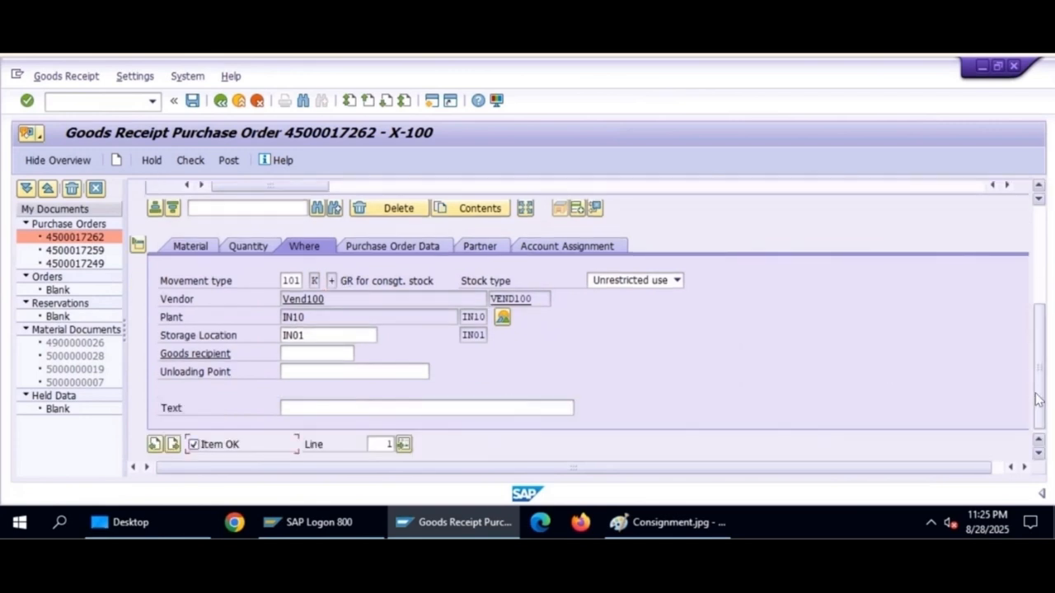
scroll(1034, 363, up, 5)
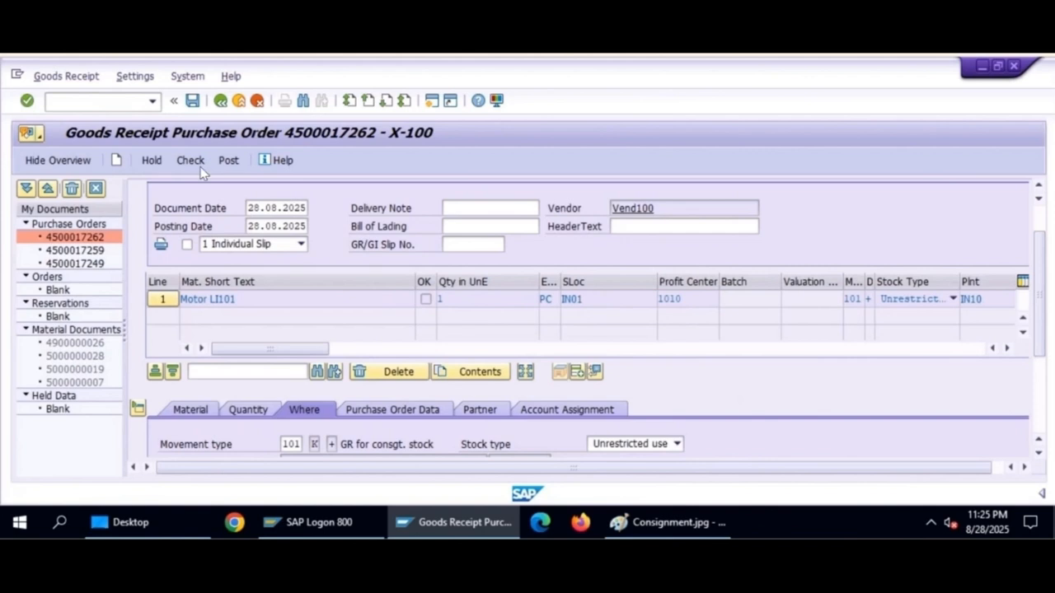
click(191, 163)
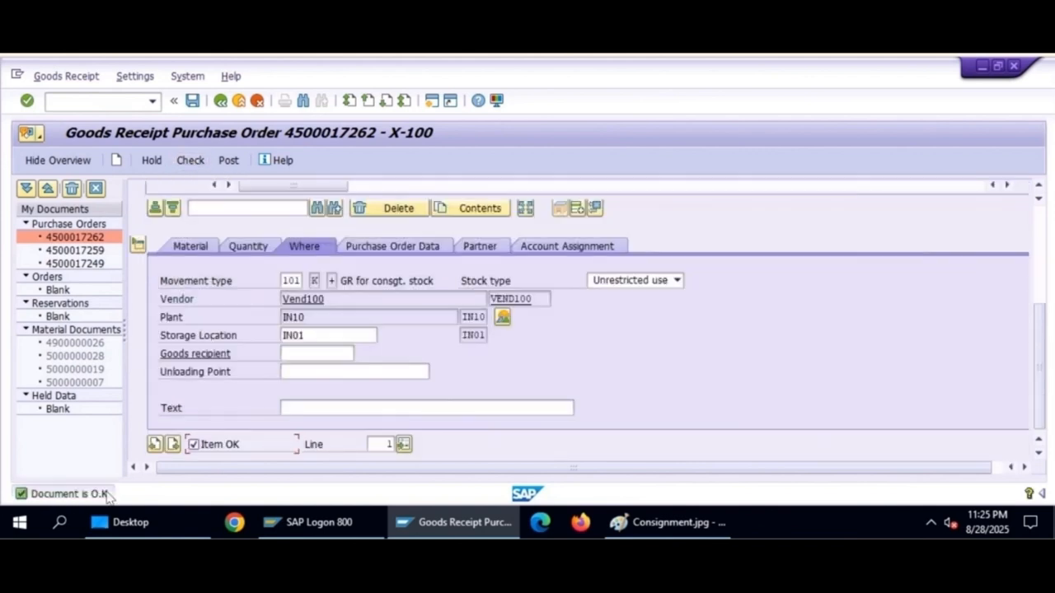
click(229, 163)
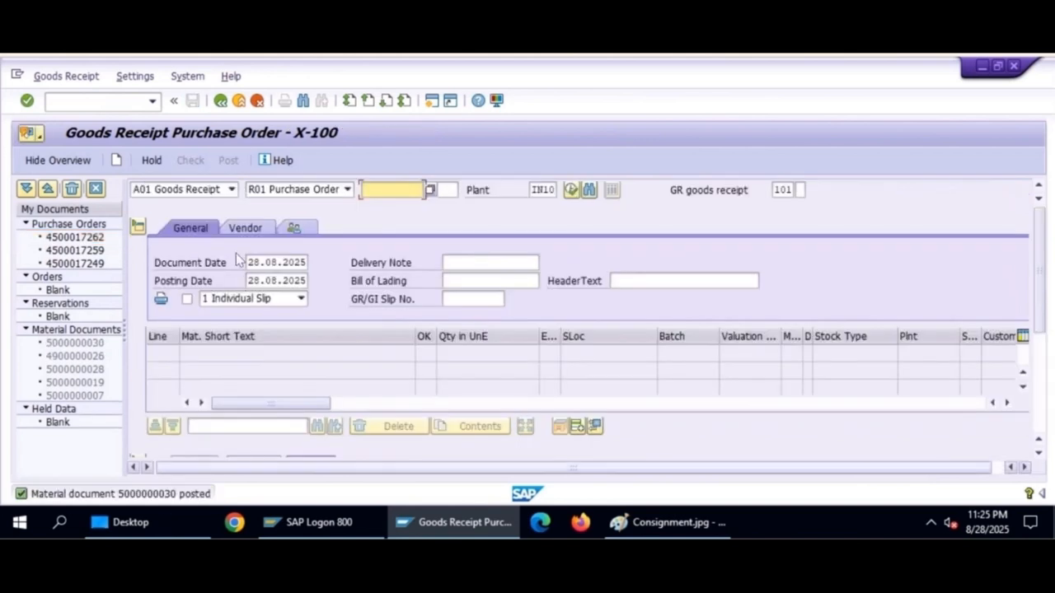
Display the newly posted material document with A04 Display and look up its FI documents from the document info.
click(231, 189)
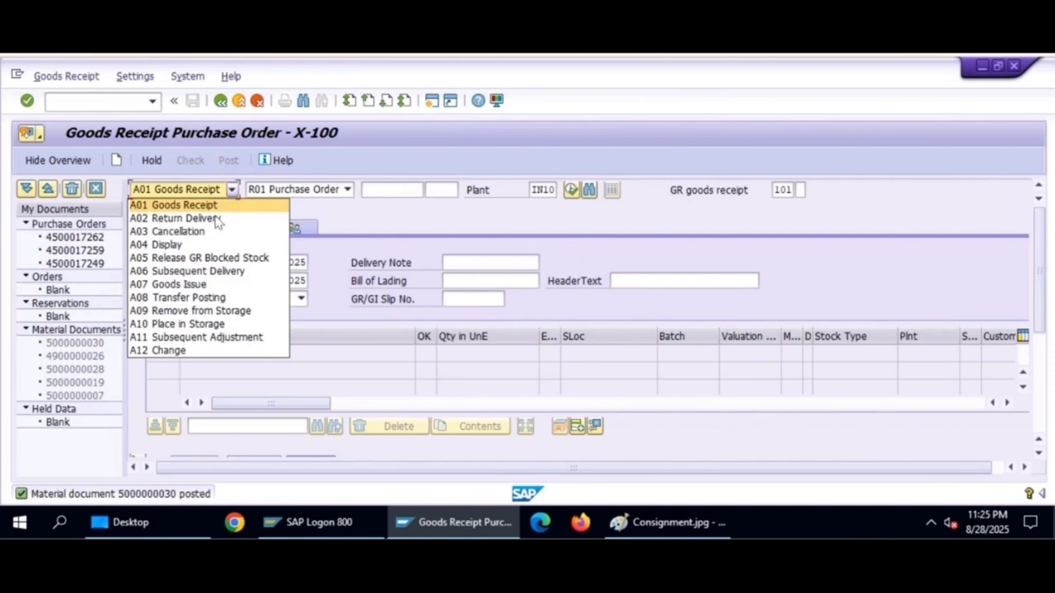
click(168, 245)
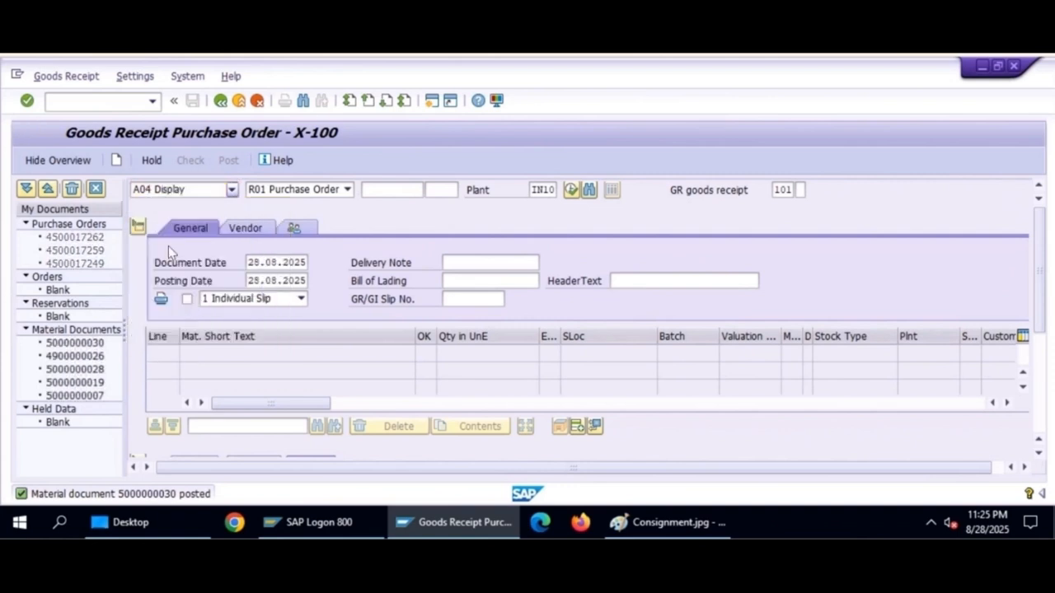
key(Return)
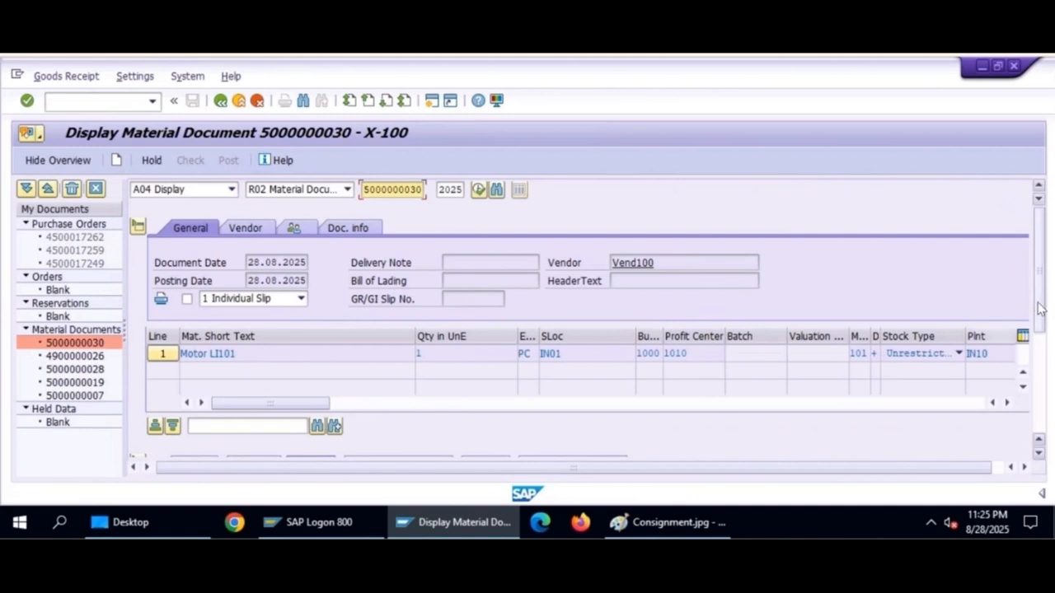
scroll(1042, 340, down, 3)
scroll(1043, 318, up, 3)
click(353, 232)
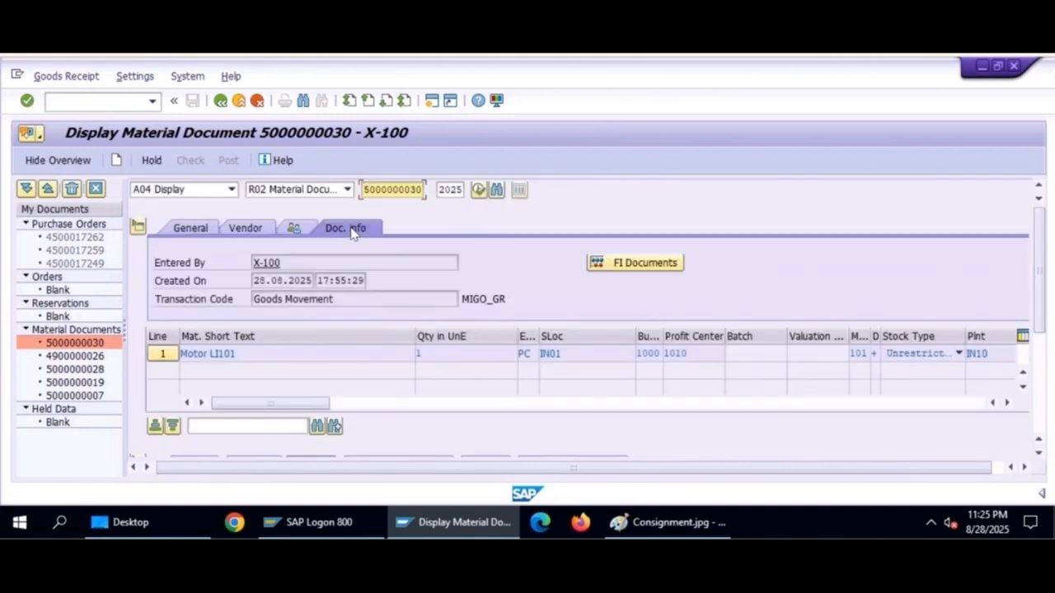
click(651, 264)
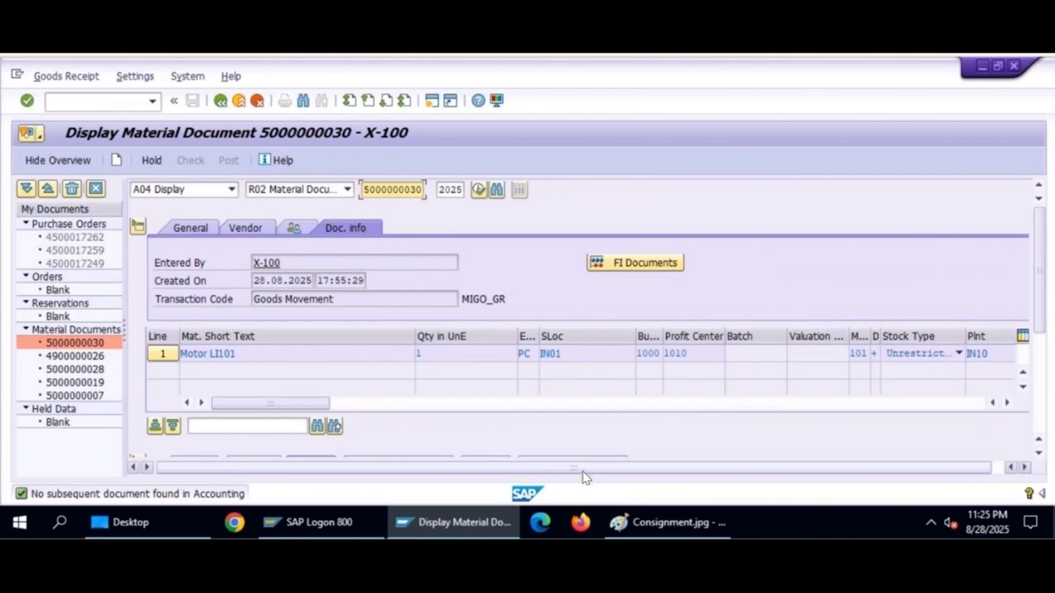
Check the Consignment.jpg diagram in Paint, return to SAP and review the MMBE stock overview for material 2064 in plant IN10.
click(659, 524)
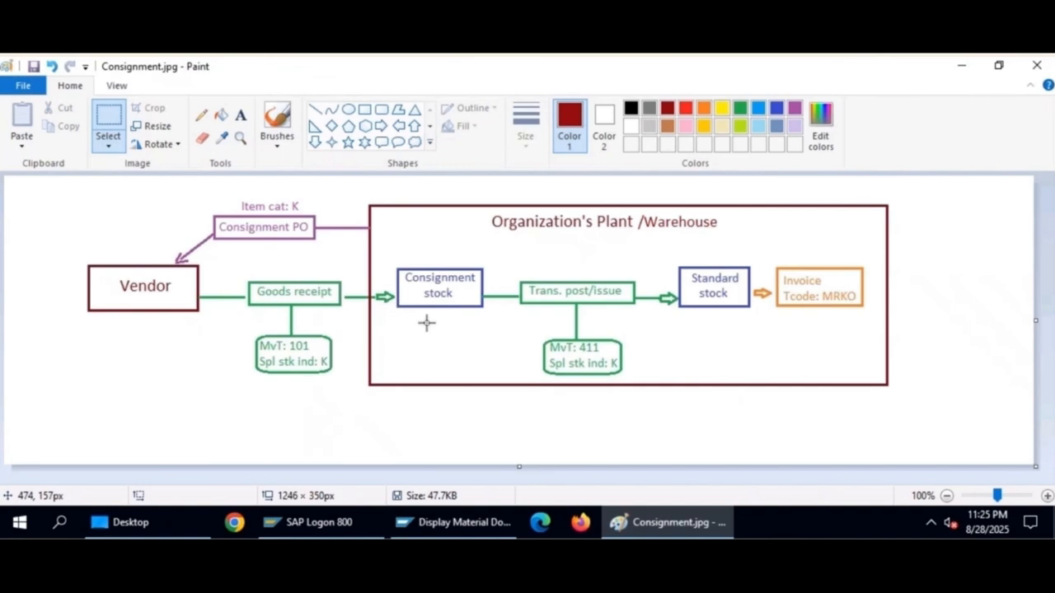
click(455, 524)
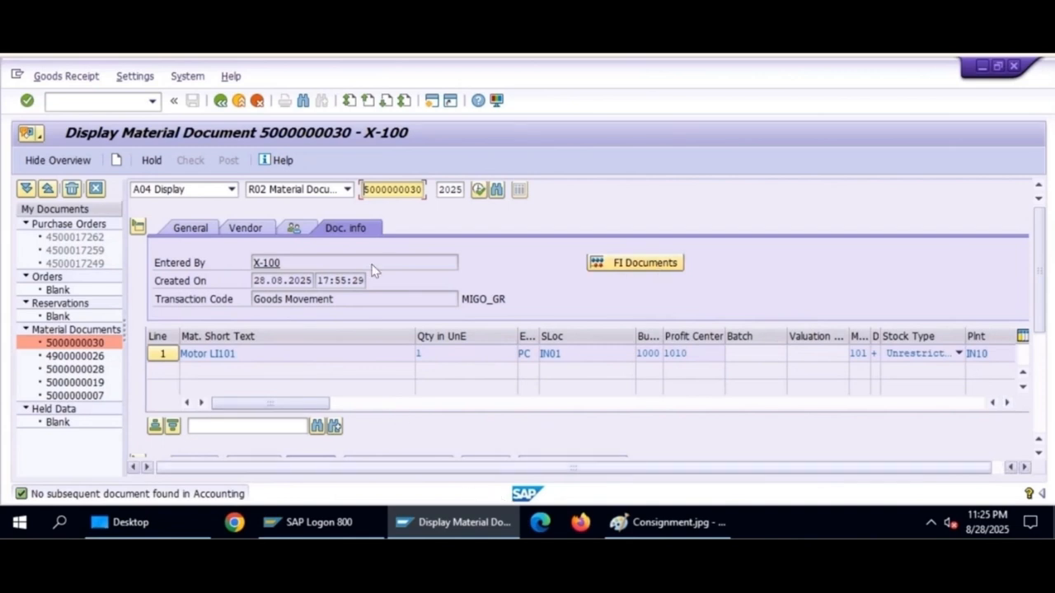
click(84, 100)
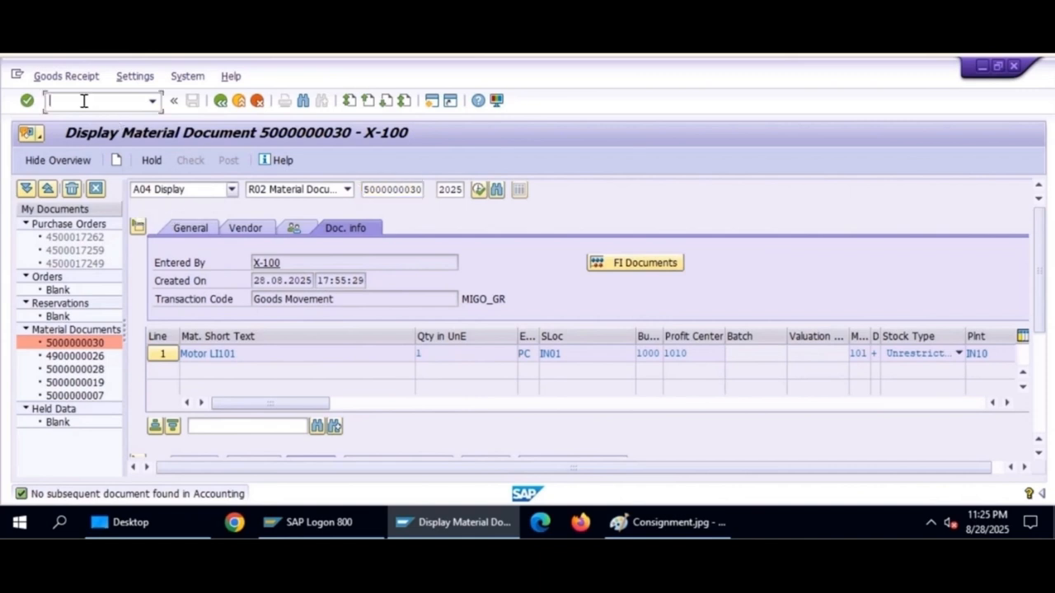
text(/nmmbe)
key(Return)
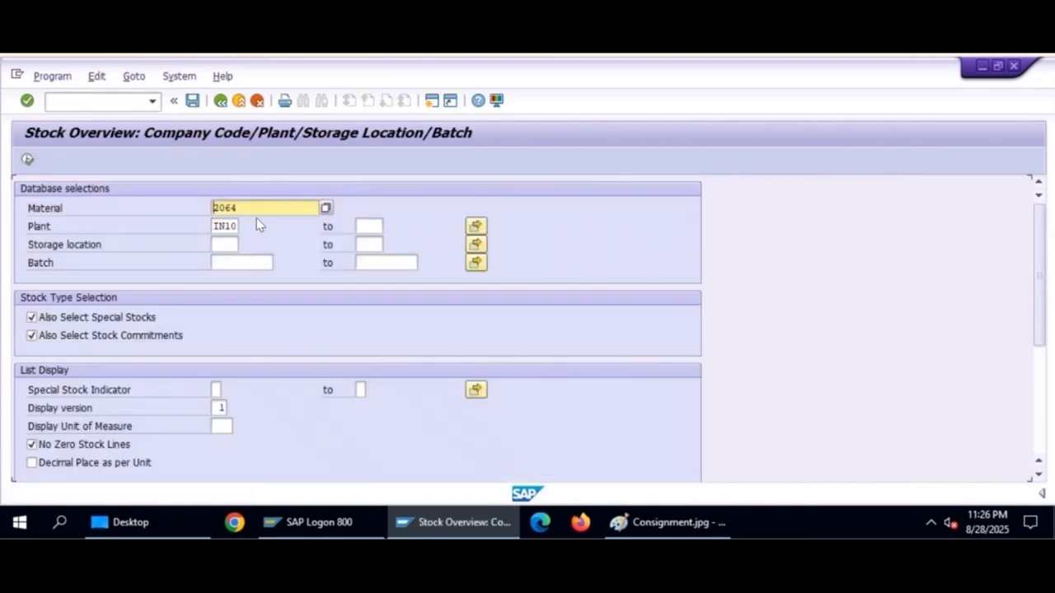
click(30, 159)
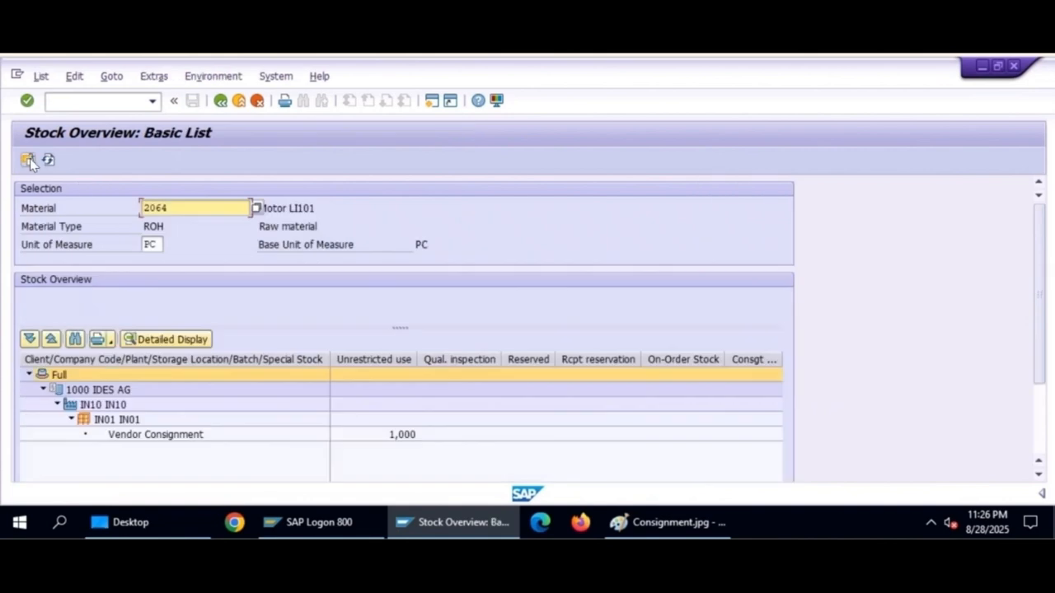
click(403, 435)
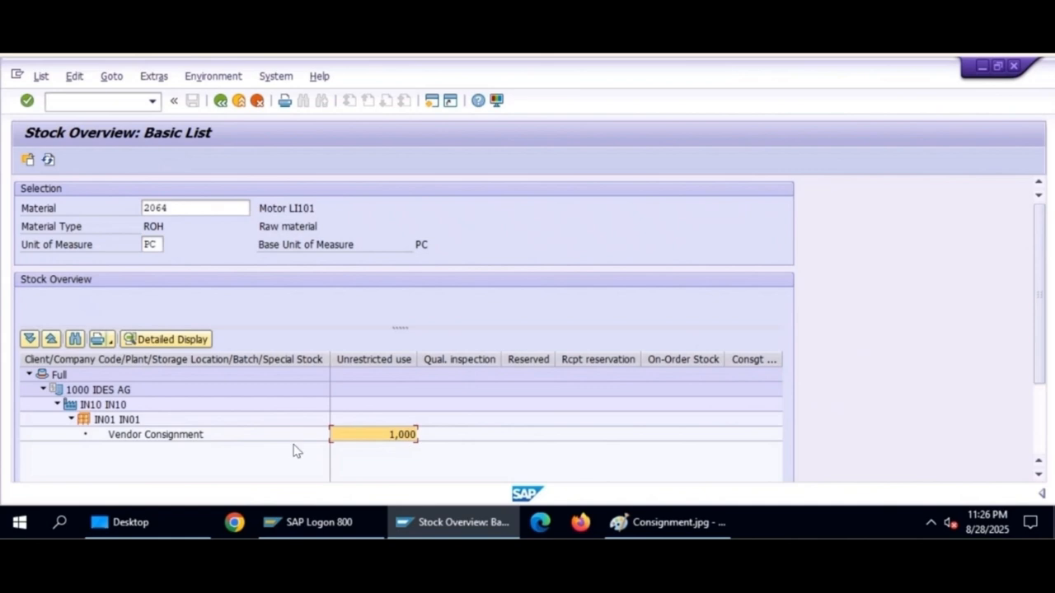
click(183, 436)
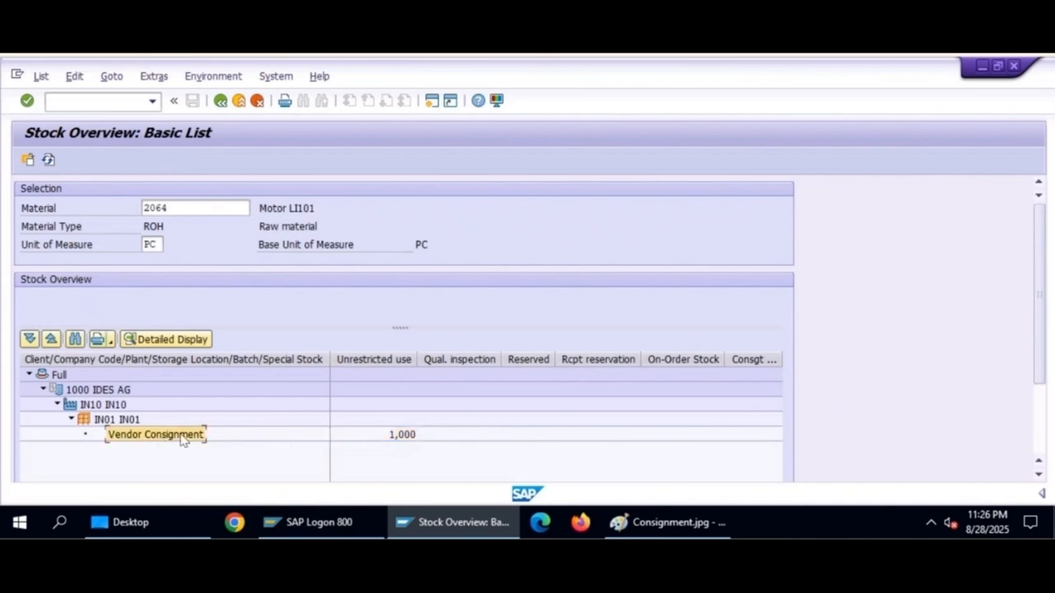
Run the MB5B stock on posting date report for material 2064 with stock type Storage Loc./Batch Stock, then return to the selection.
click(87, 103)
text(/nmb5b)
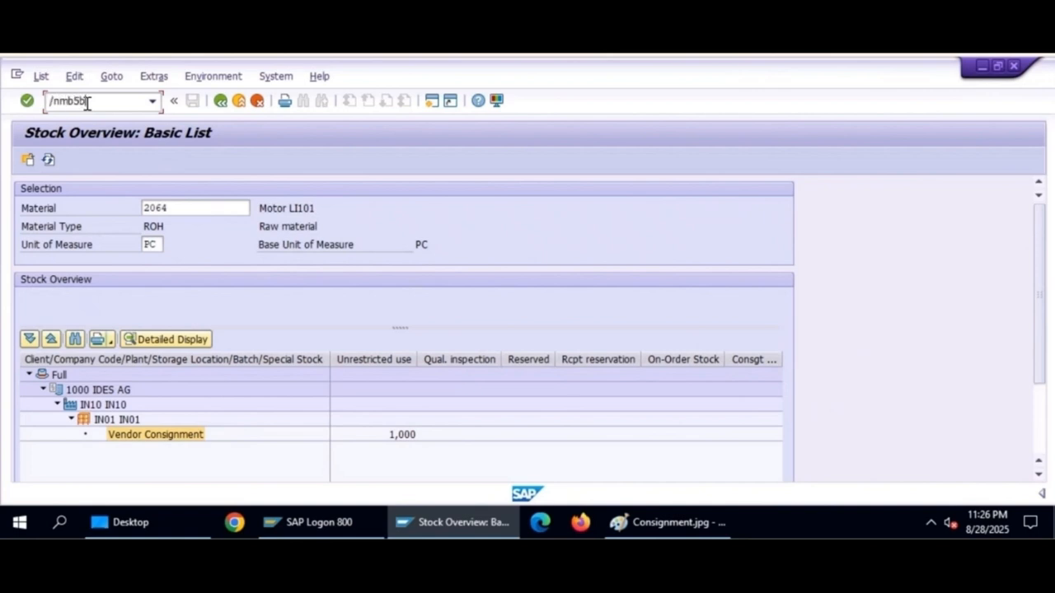
key(Return)
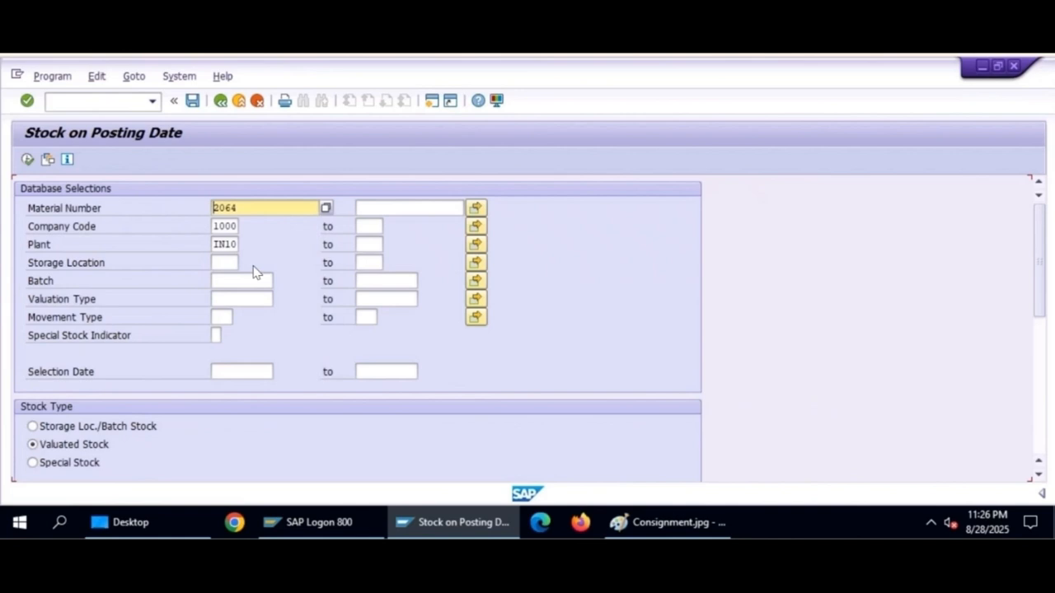
click(50, 466)
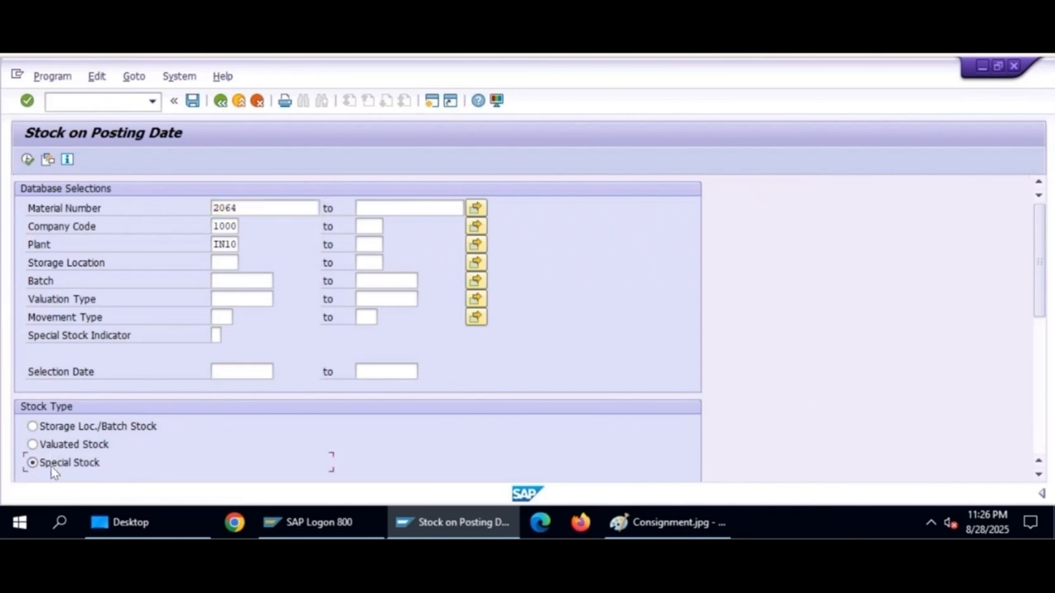
click(33, 426)
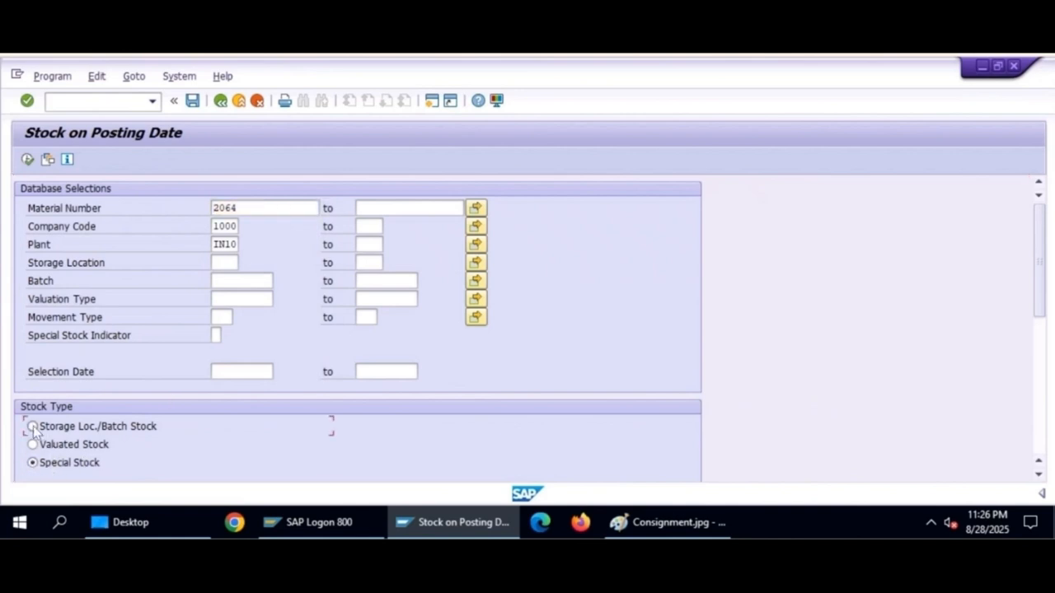
click(28, 160)
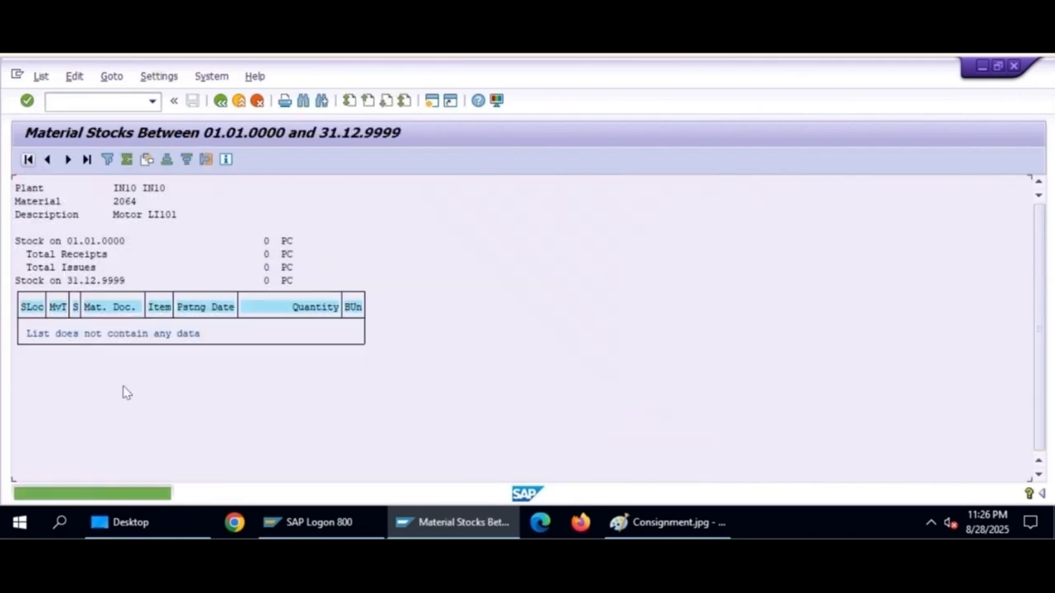
click(220, 100)
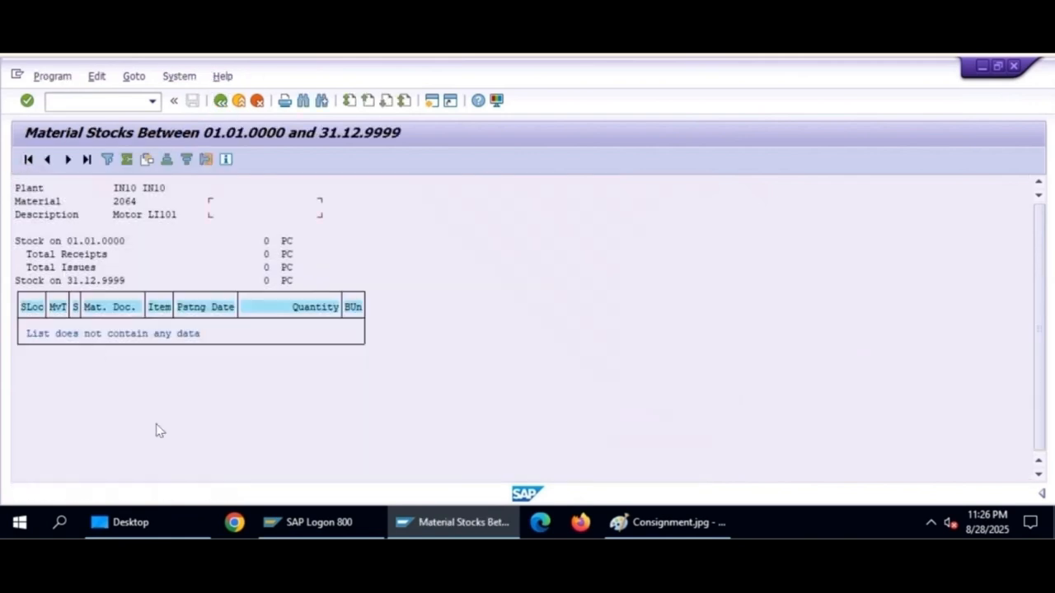
Run the report for Special Stock with special stock indicator K, review the listed movement and return to the selection.
click(45, 462)
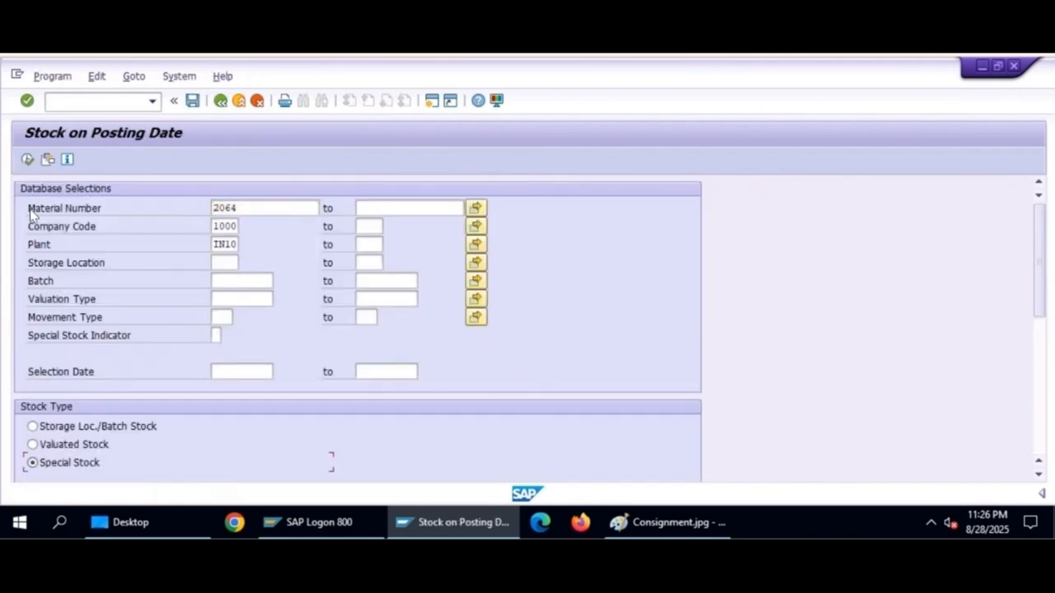
click(28, 160)
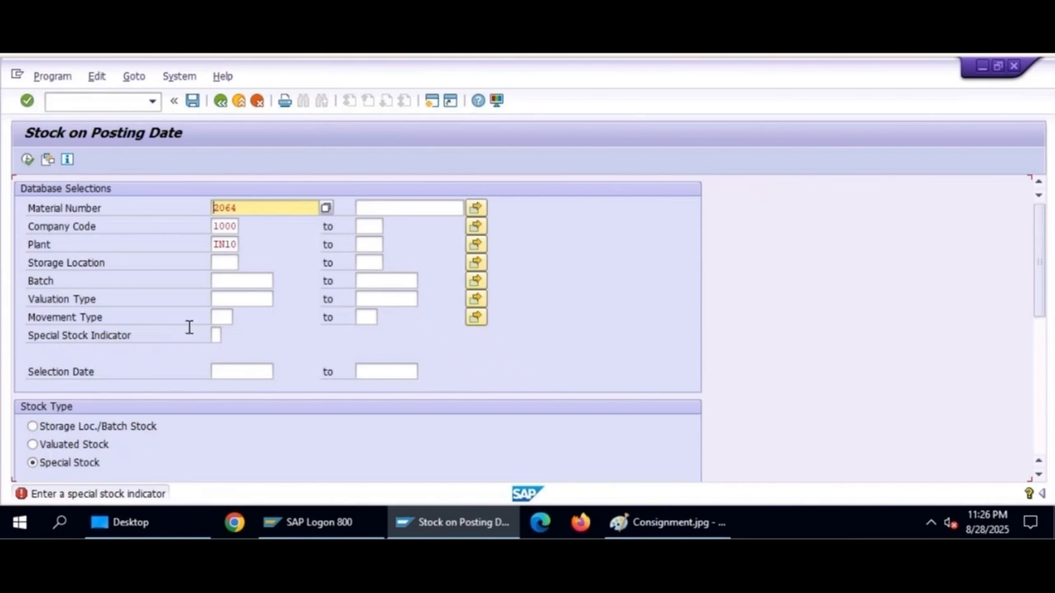
click(217, 335)
text(K)
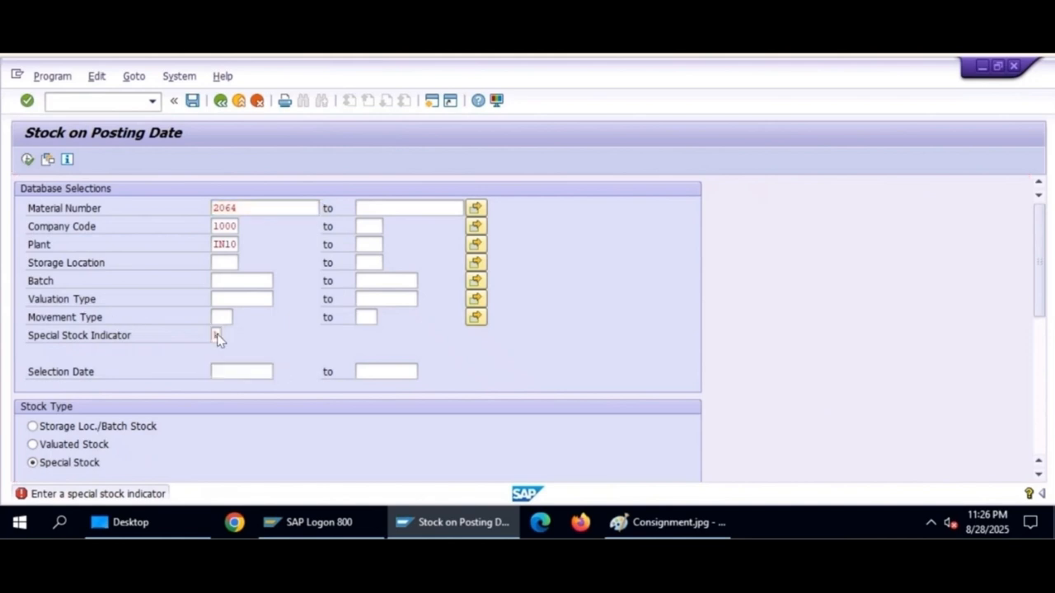
key(F8)
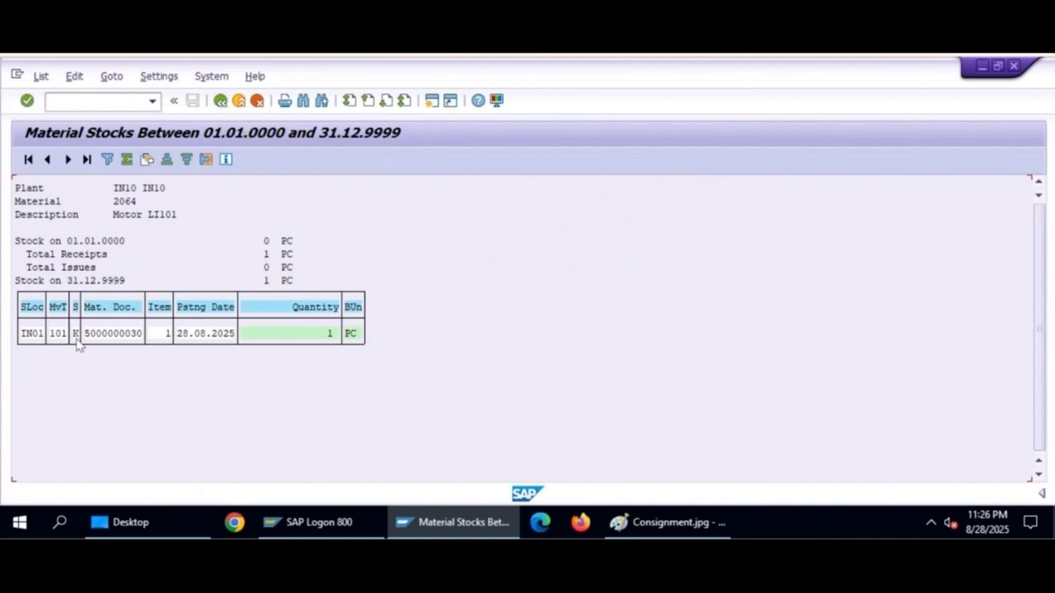
click(220, 102)
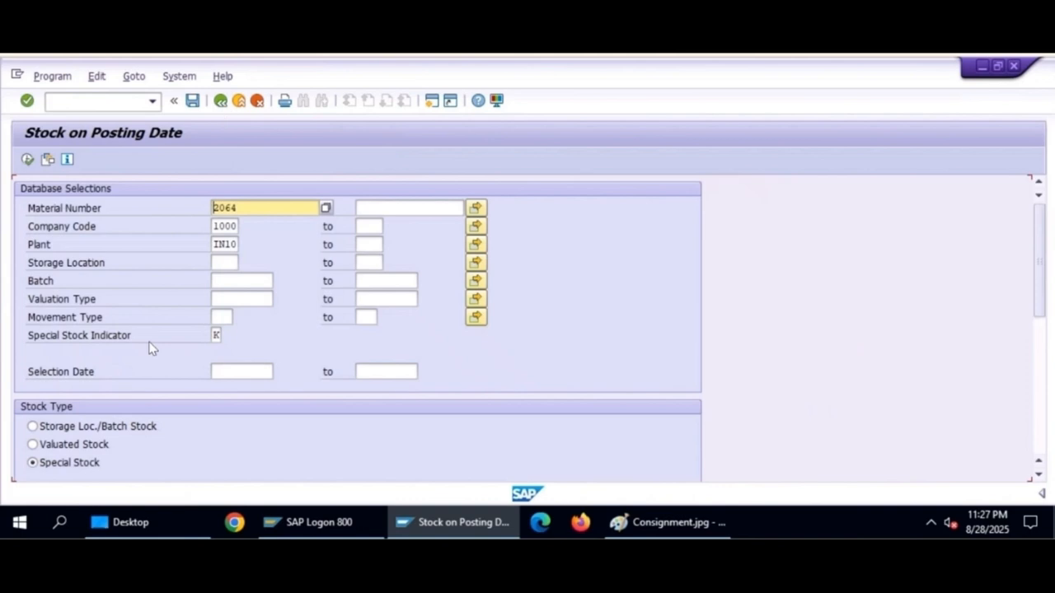
Run the stock on posting date report for Valuated Stock, accepting the reset of the special stock indicator.
click(33, 444)
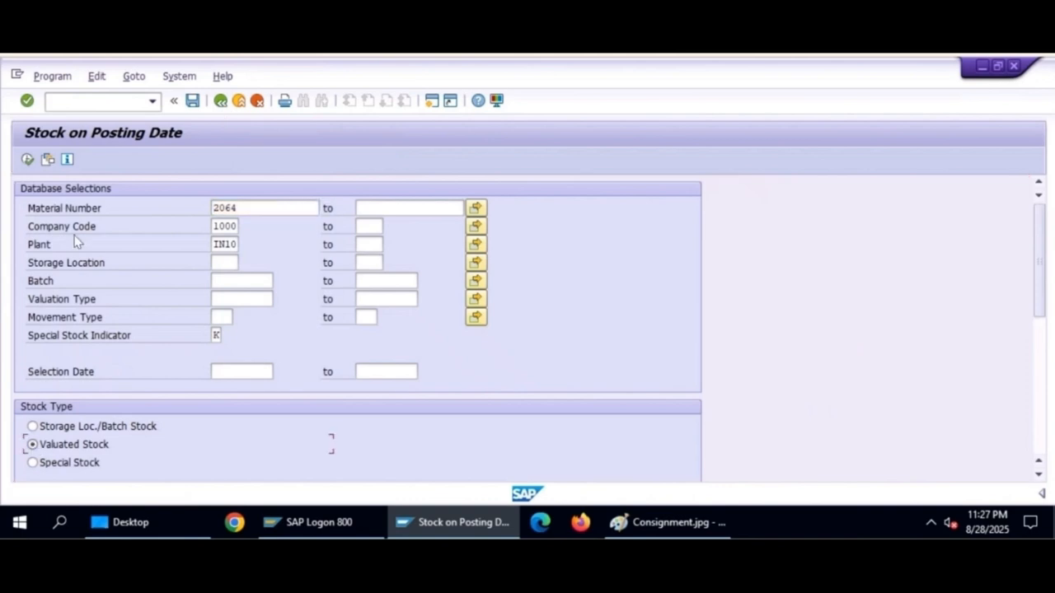
click(27, 159)
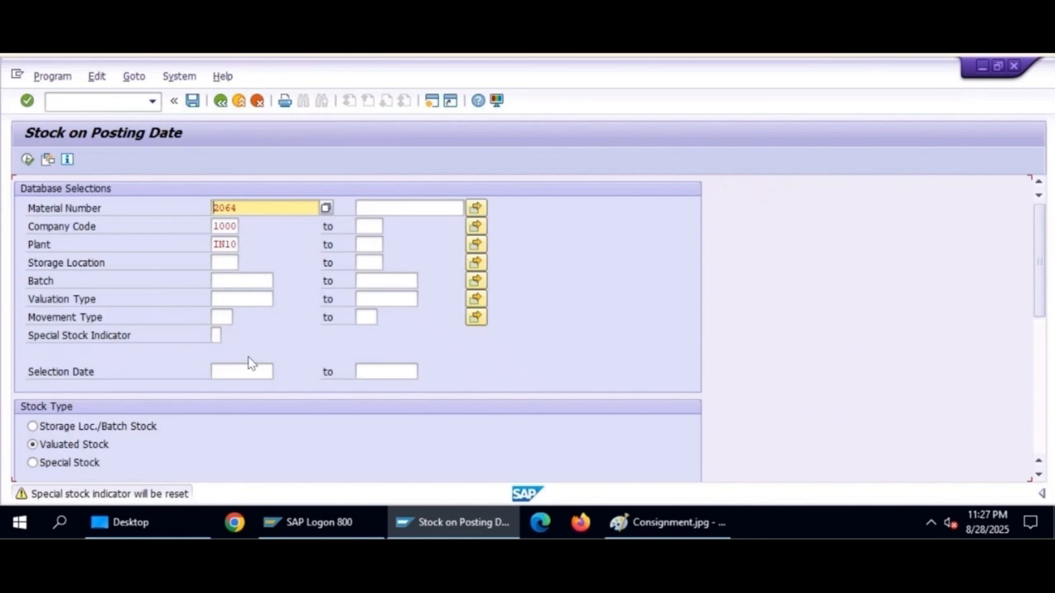
key(Return)
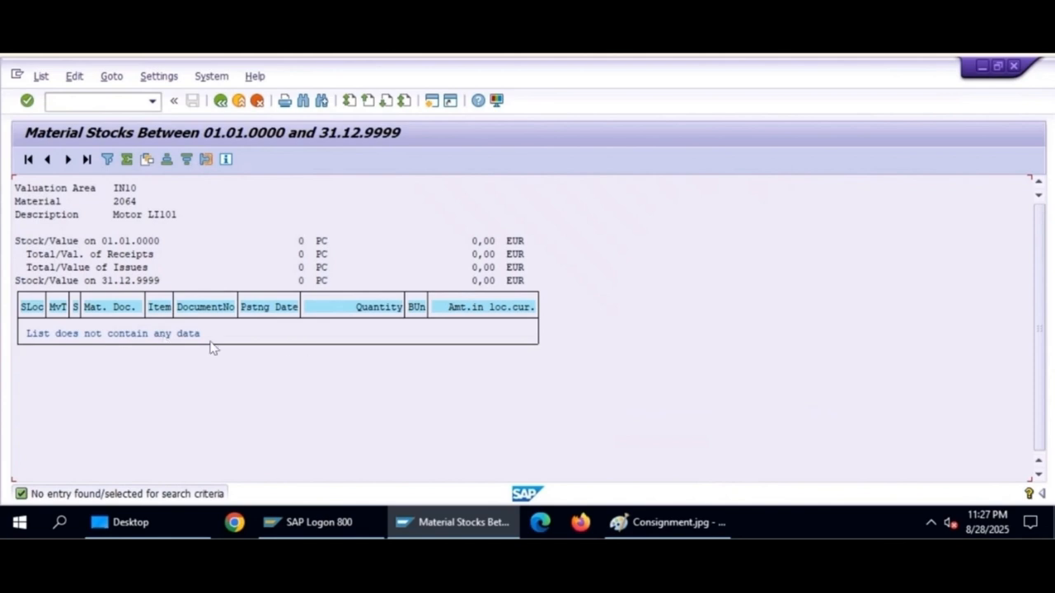
Leave the stock on posting date report for SAP Easy Access and review the Consignment.jpg diagram in Paint.
click(220, 100)
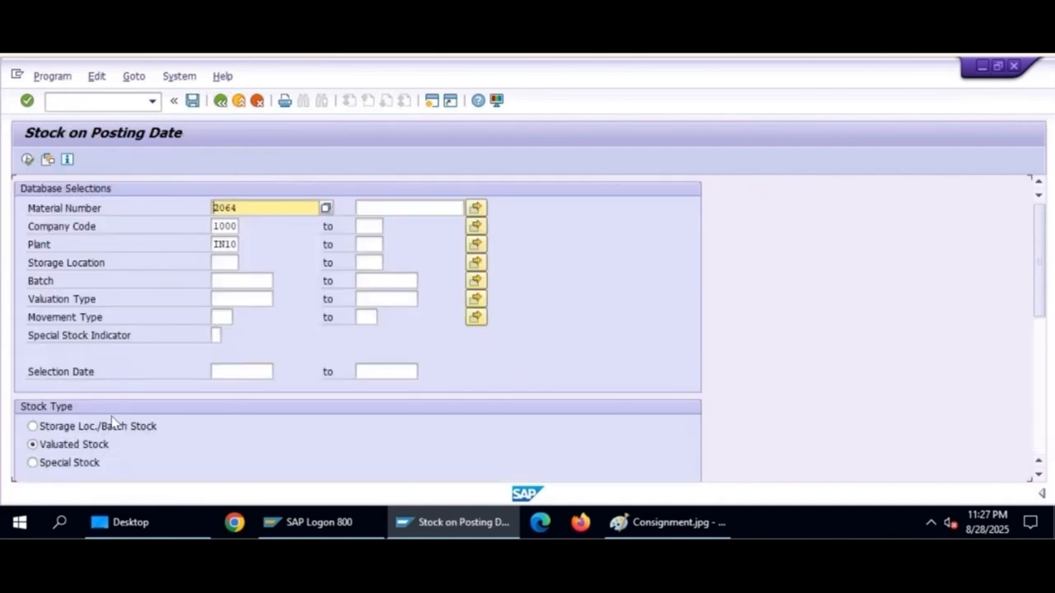
click(221, 101)
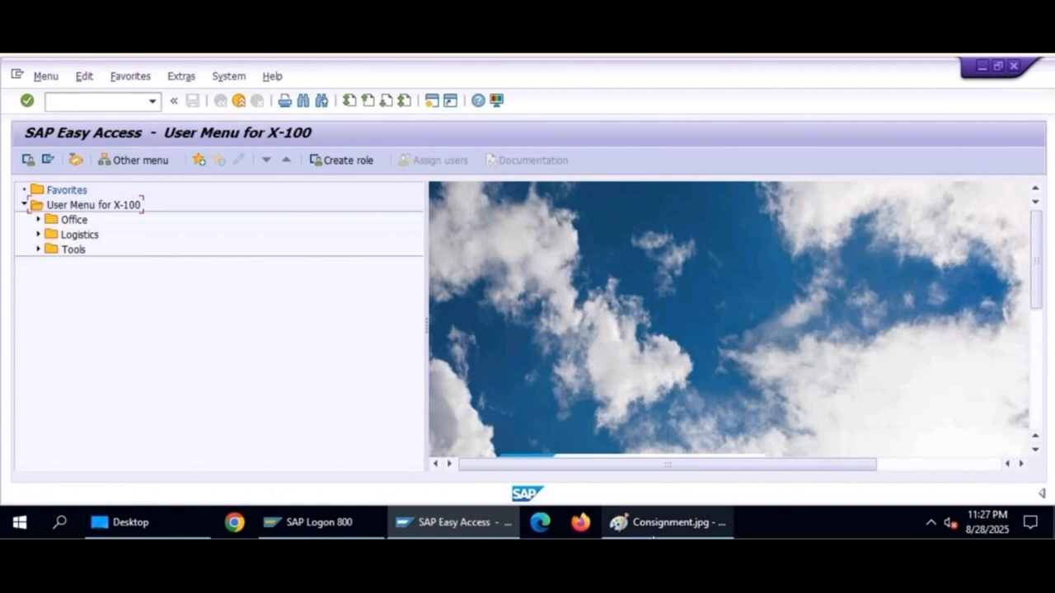
click(662, 528)
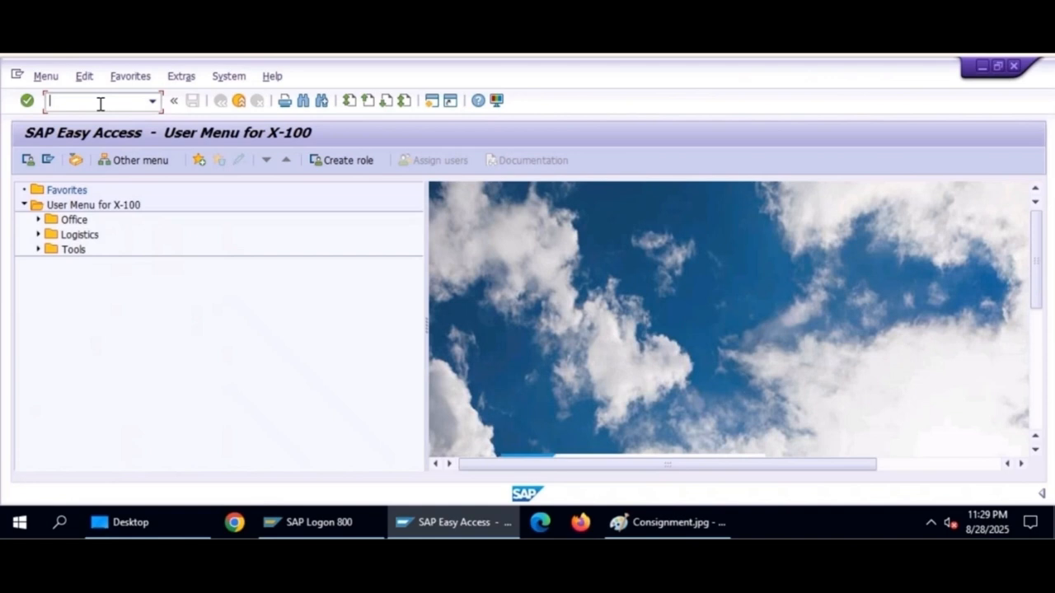
Return to SAP, start the goods movement transaction and set it to A08 Transfer Posting with reference R10 Other.
key(Return)
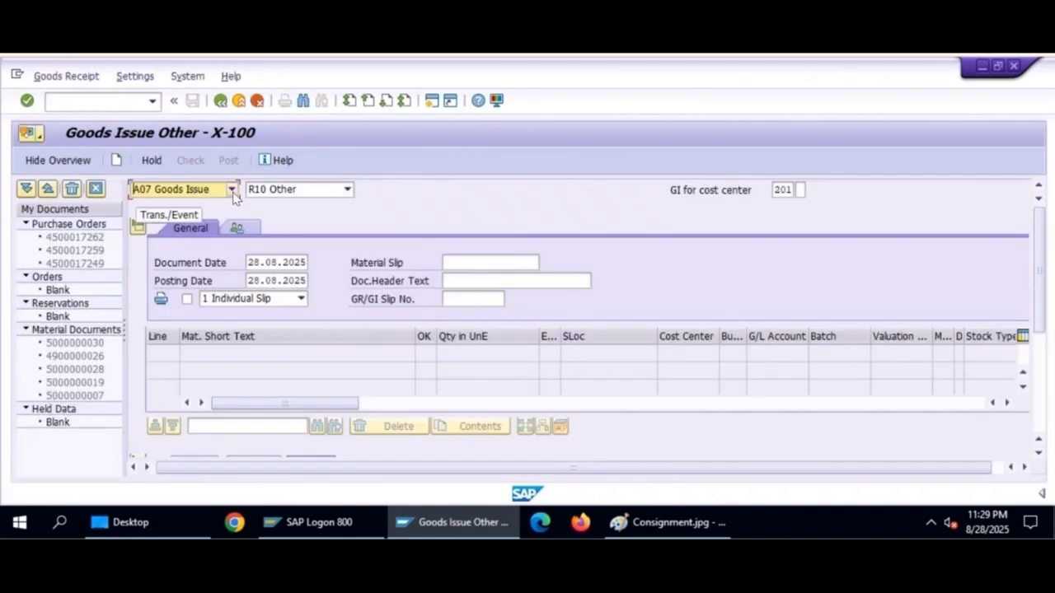
click(231, 189)
click(198, 298)
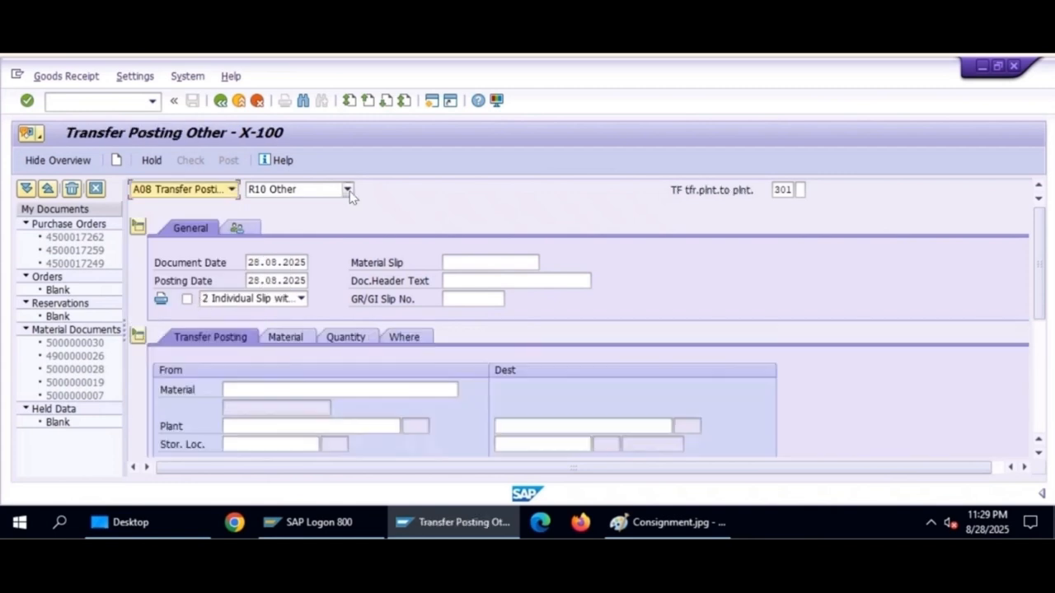
click(347, 189)
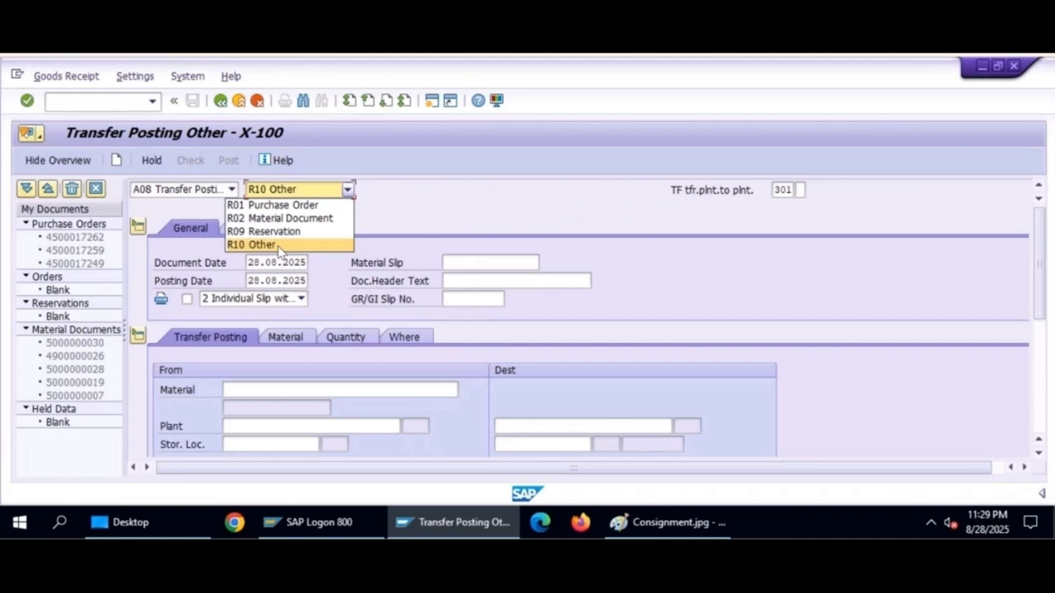
click(716, 140)
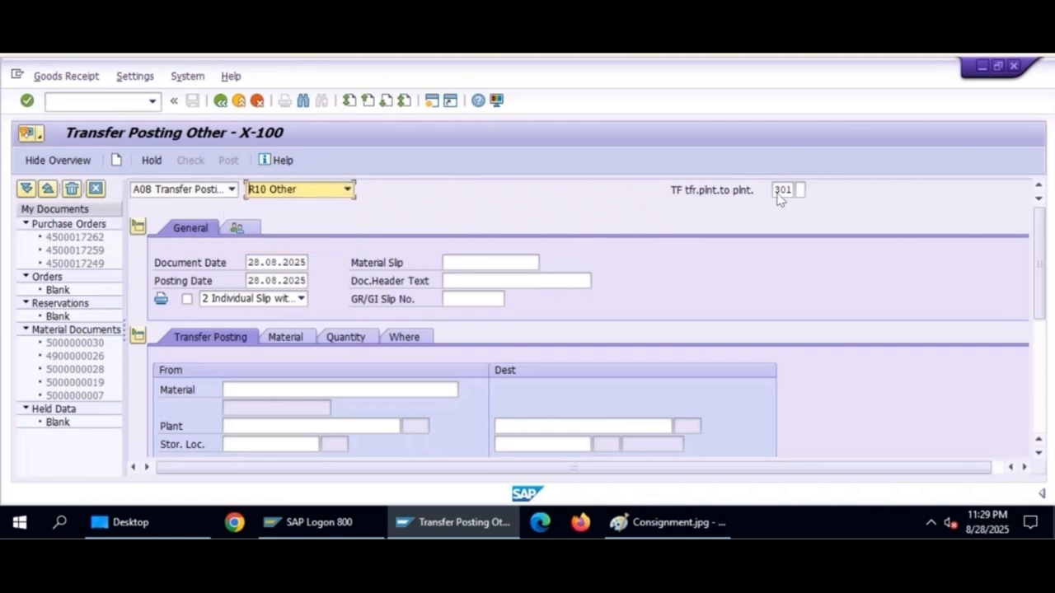
Set the movement type to 411 with special stock indicator K and accept the changed default values.
double_click(783, 189)
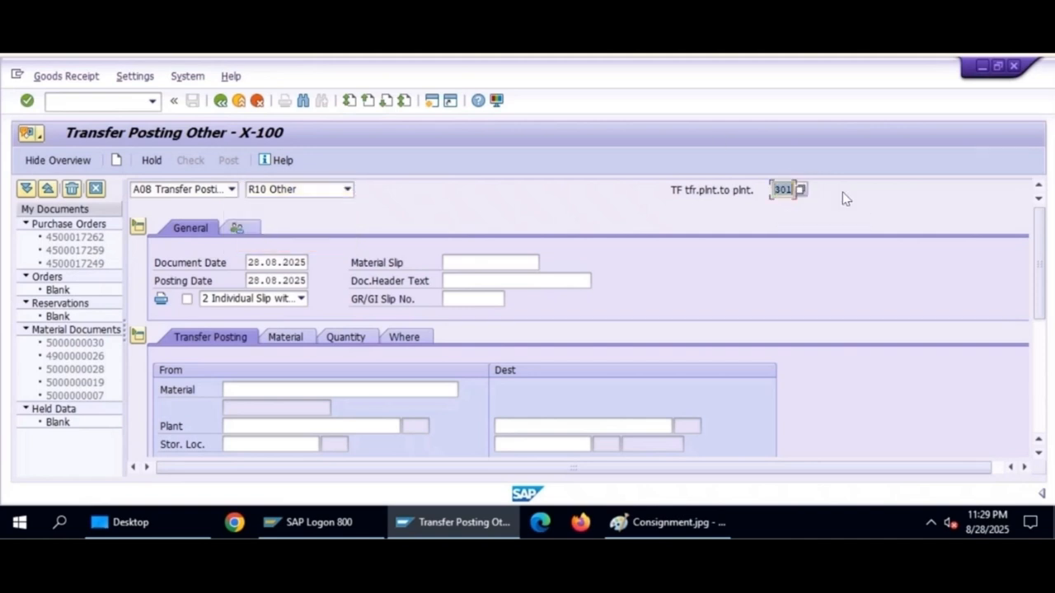
text(411)
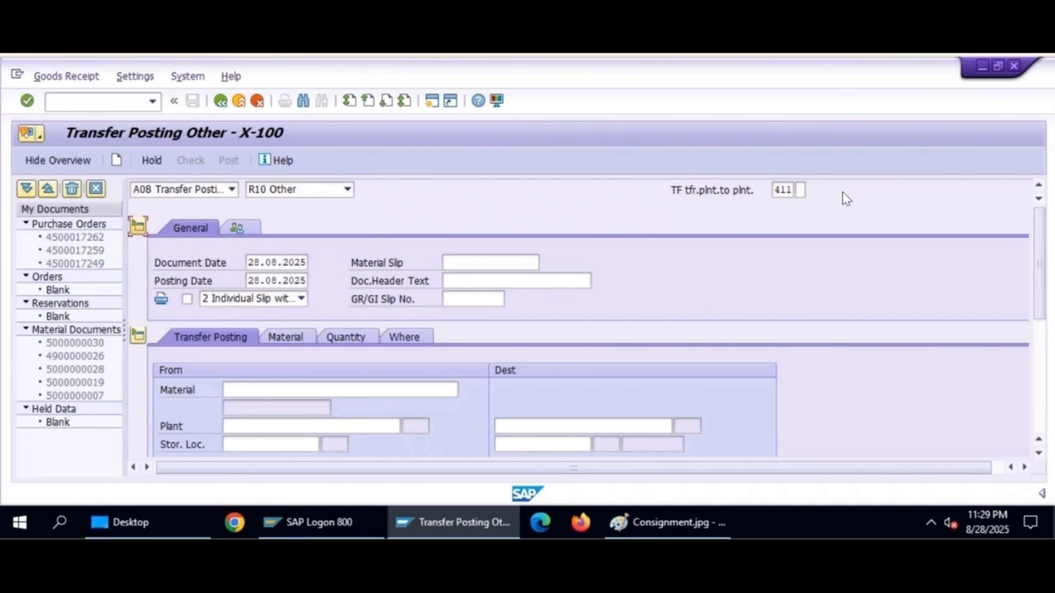
click(803, 190)
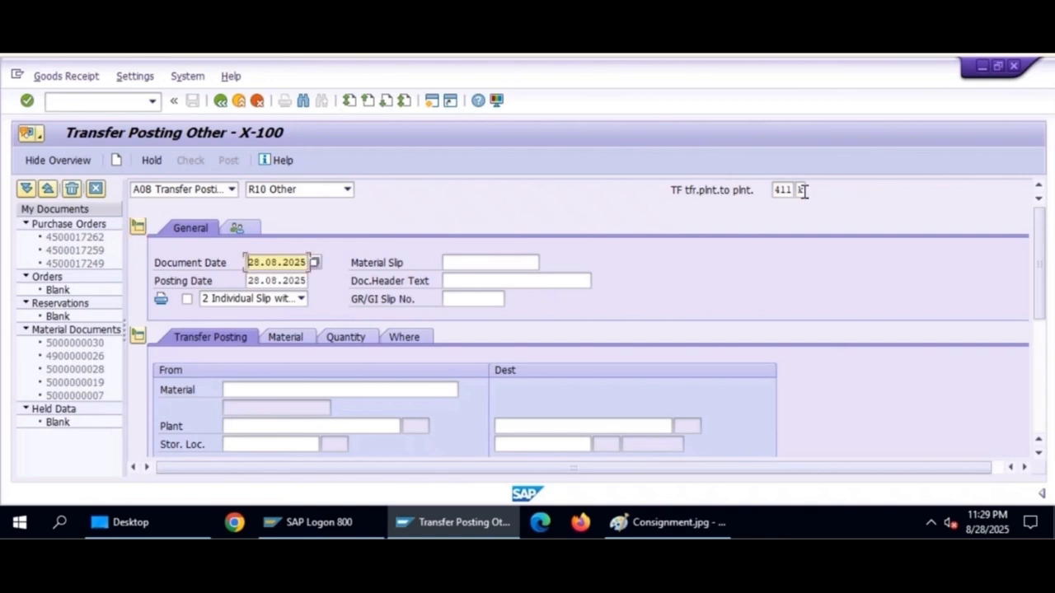
text(K)
key(Return)
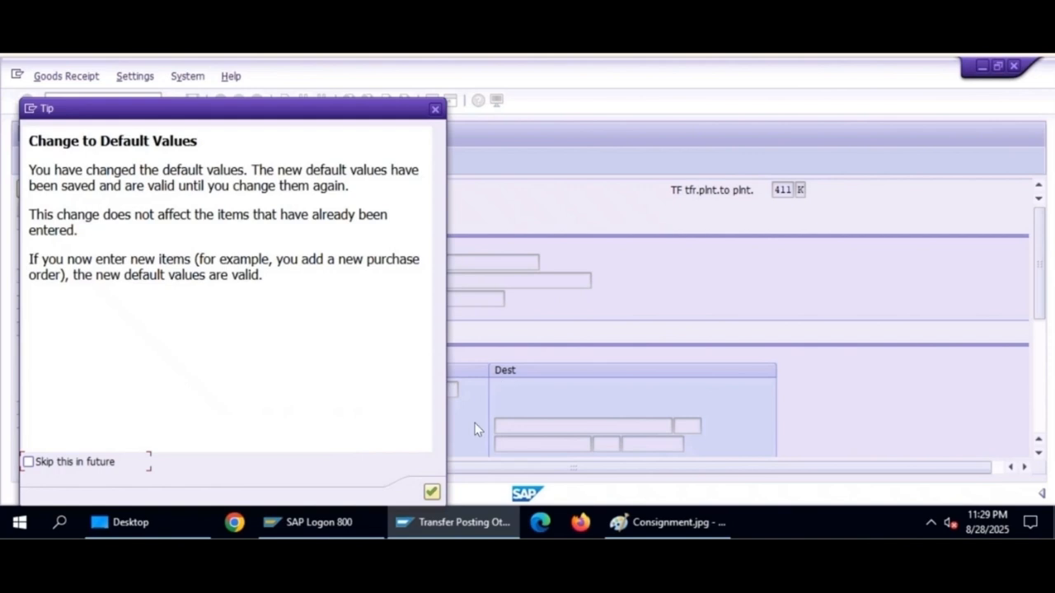
click(432, 492)
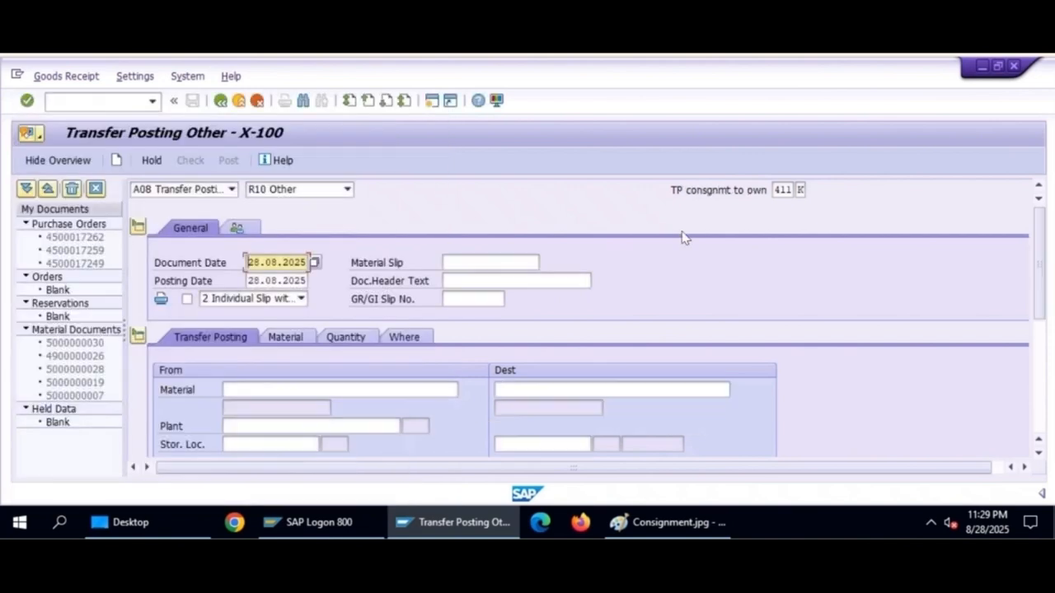
Fill in the transfer posting source with material 2064, plant IN10, storage location IN01 and vendor VEND100.
drag(1043, 254, 1045, 313)
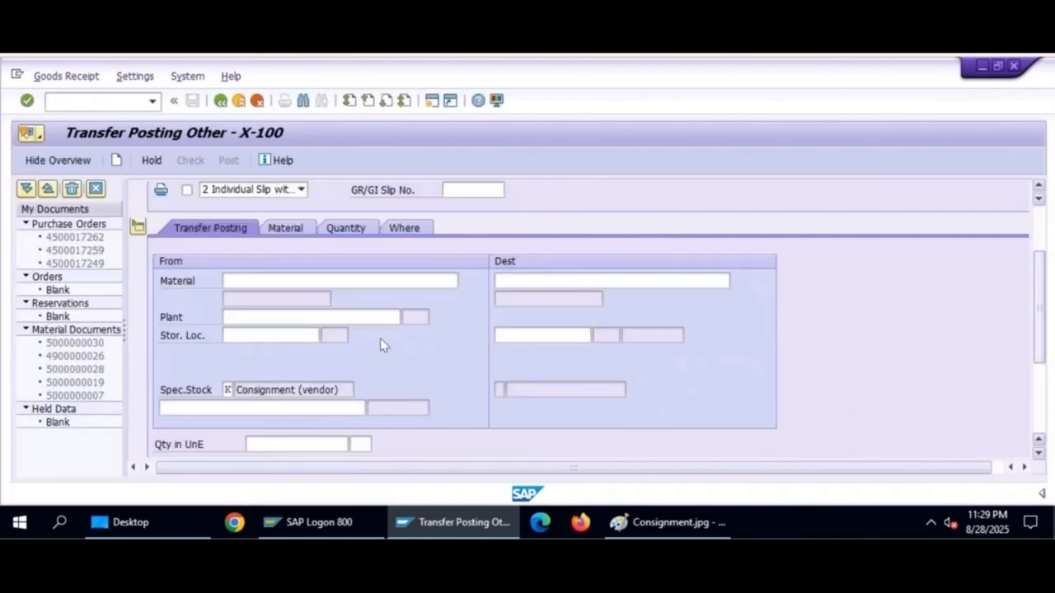
click(253, 281)
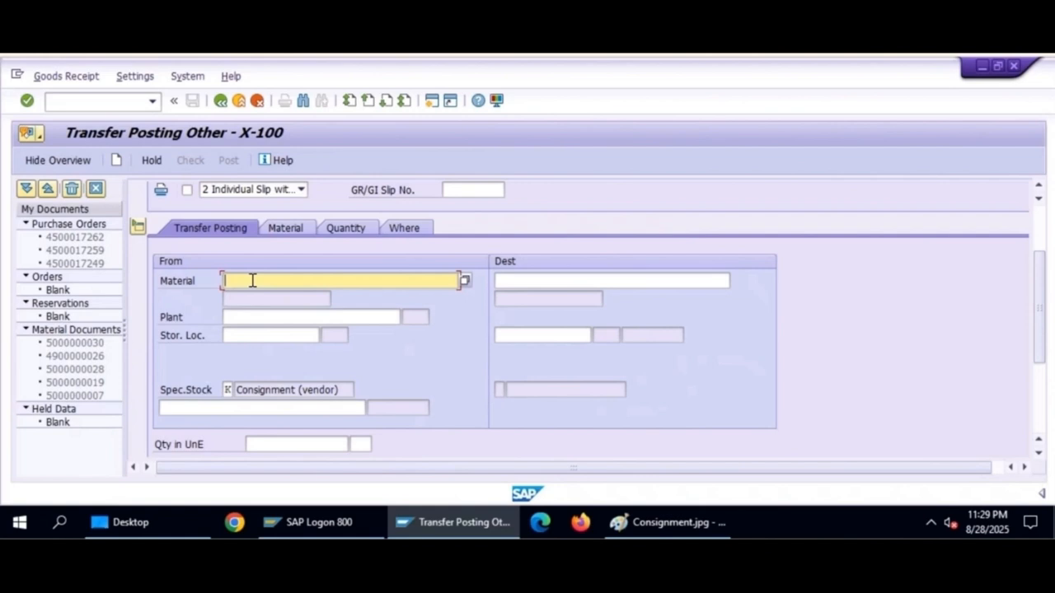
text(2064)
click(260, 320)
text(in10)
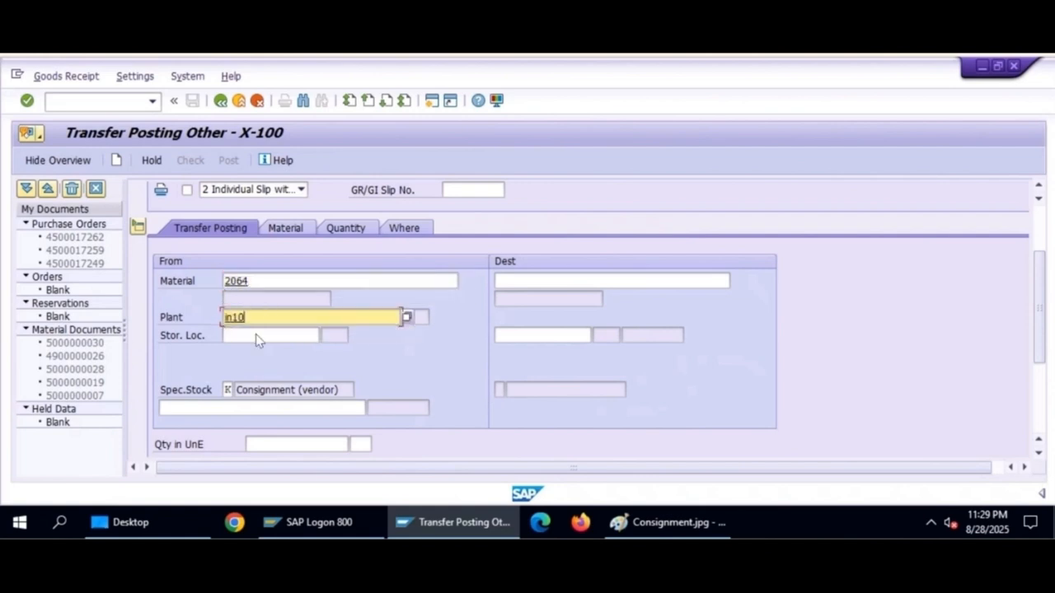
click(256, 334)
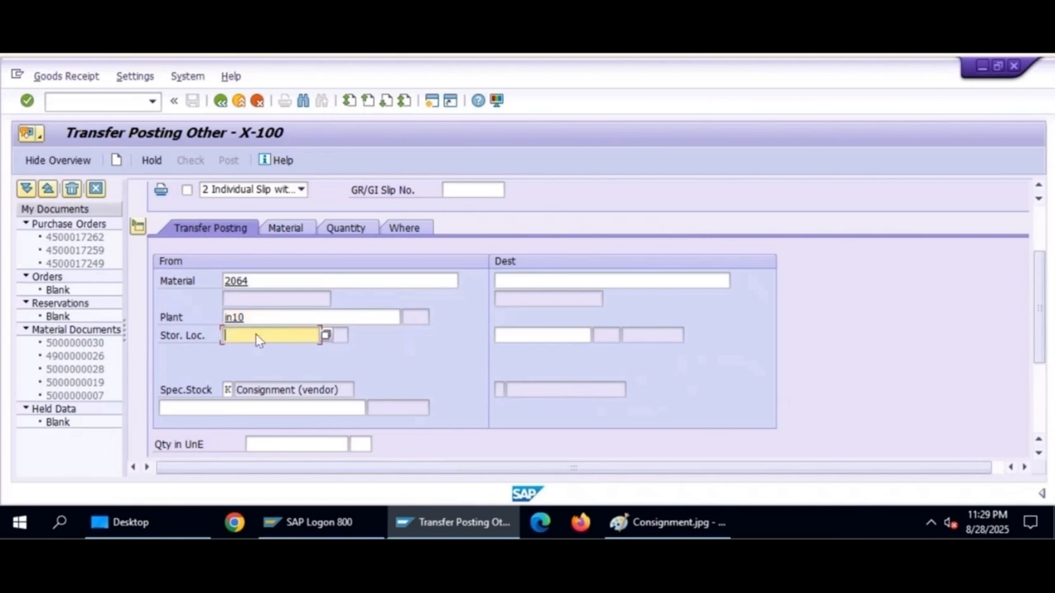
text(in01)
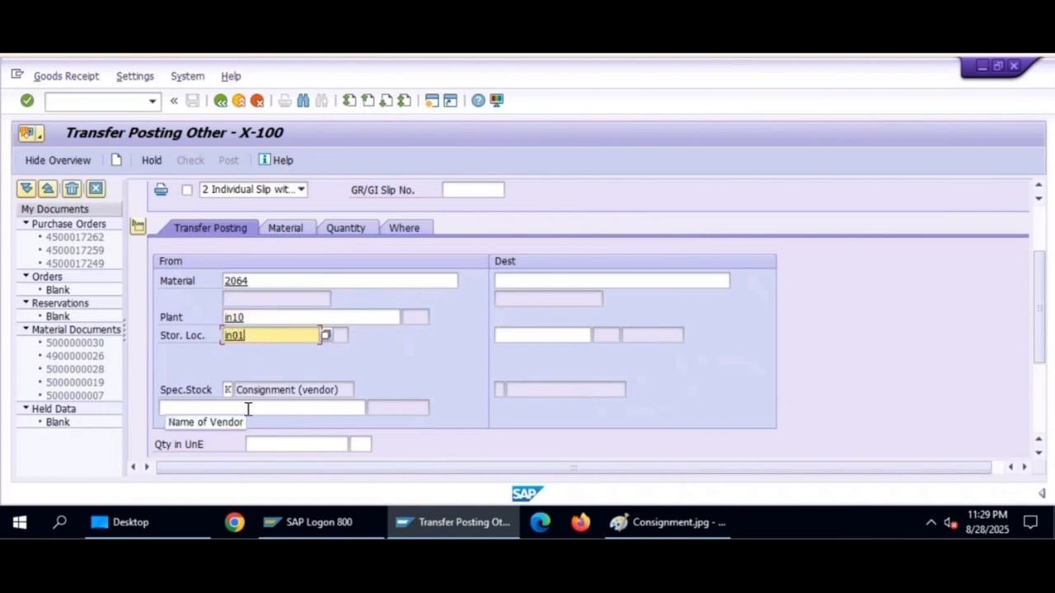
click(247, 408)
text(vend100)
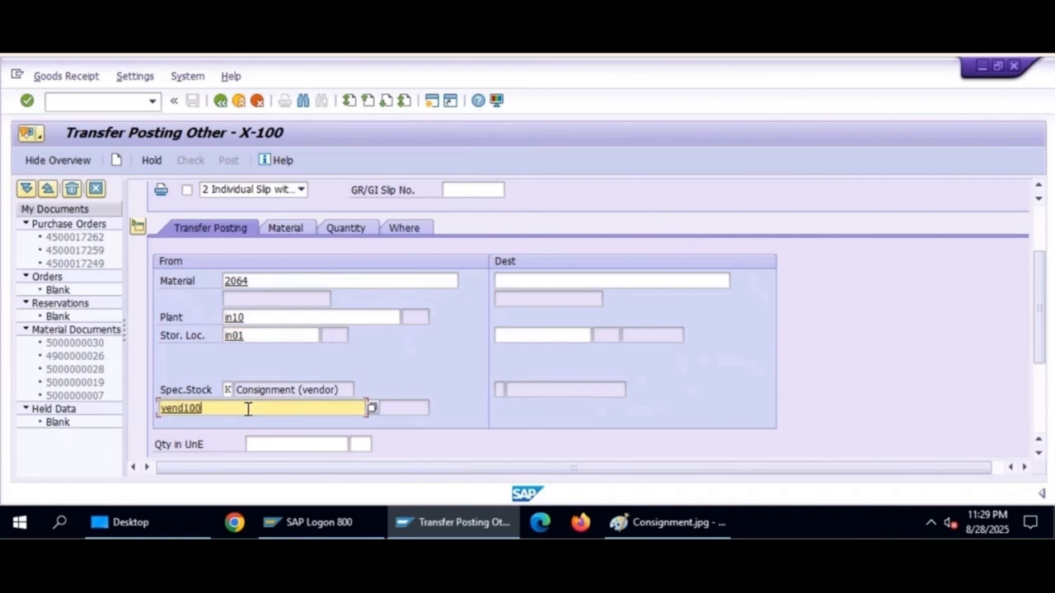
Fill in the transfer destination with material 2064 and storage location IN01, and confirm the entries.
click(544, 280)
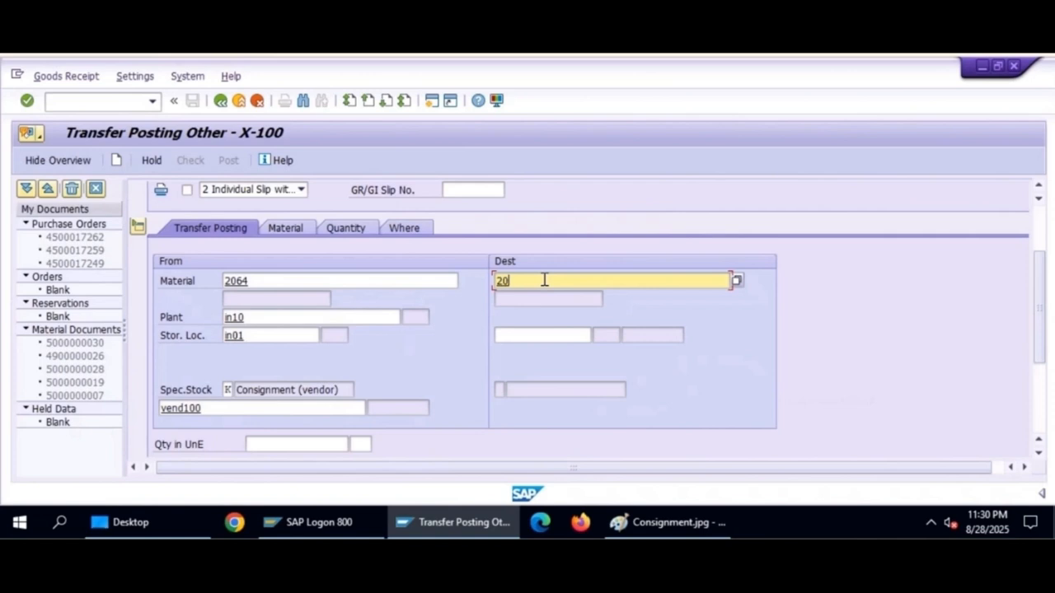
click(526, 337)
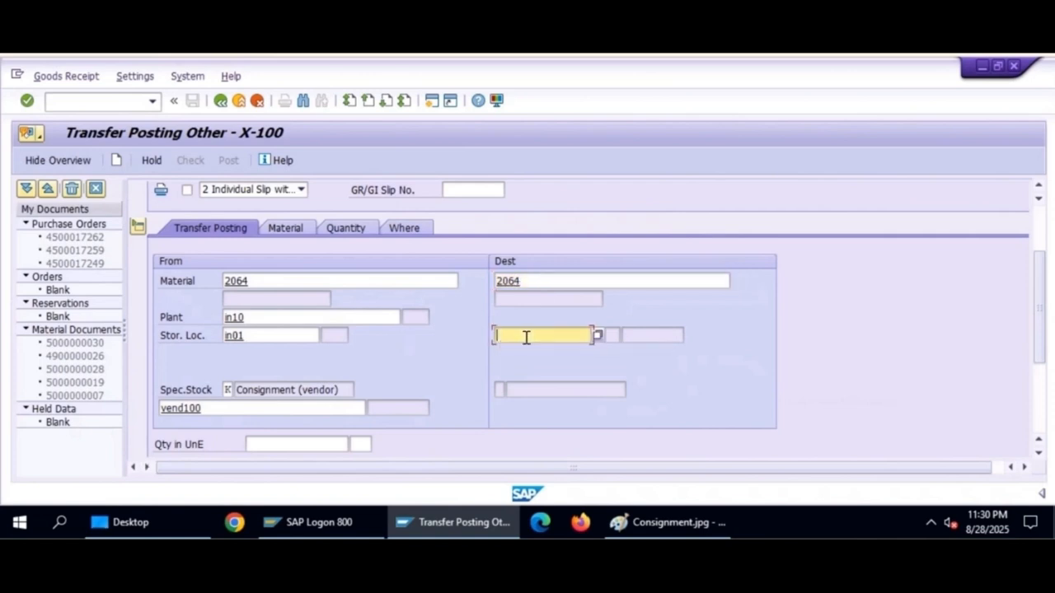
text(in01)
key(Return)
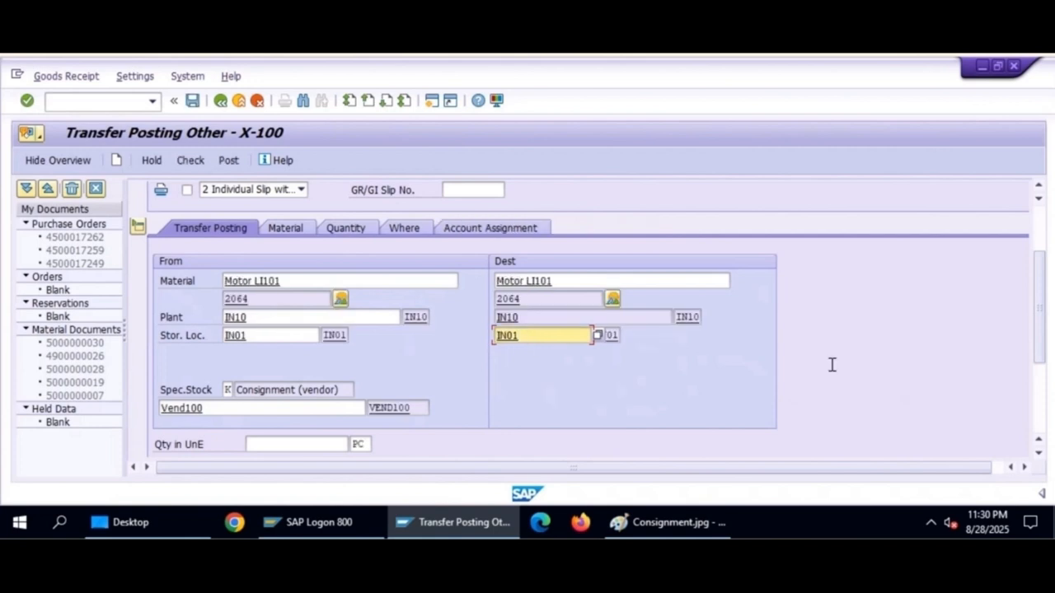
Review the item's transfer and material data, and set its quantity in unit of entry to 1 PC.
drag(1040, 330, 1046, 414)
scroll(1043, 379, up, 10)
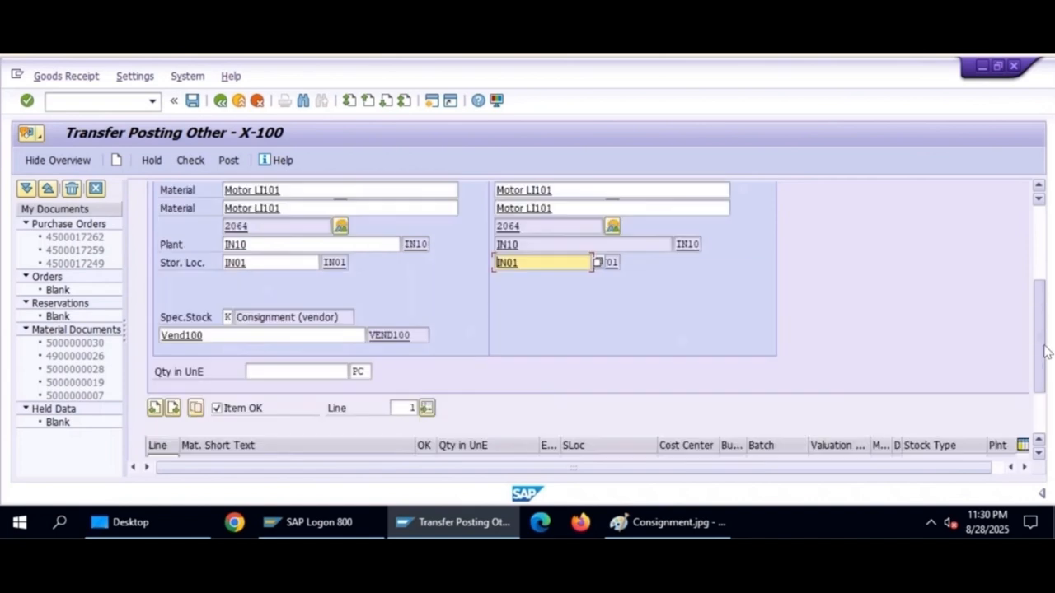
scroll(1052, 350, down, 5)
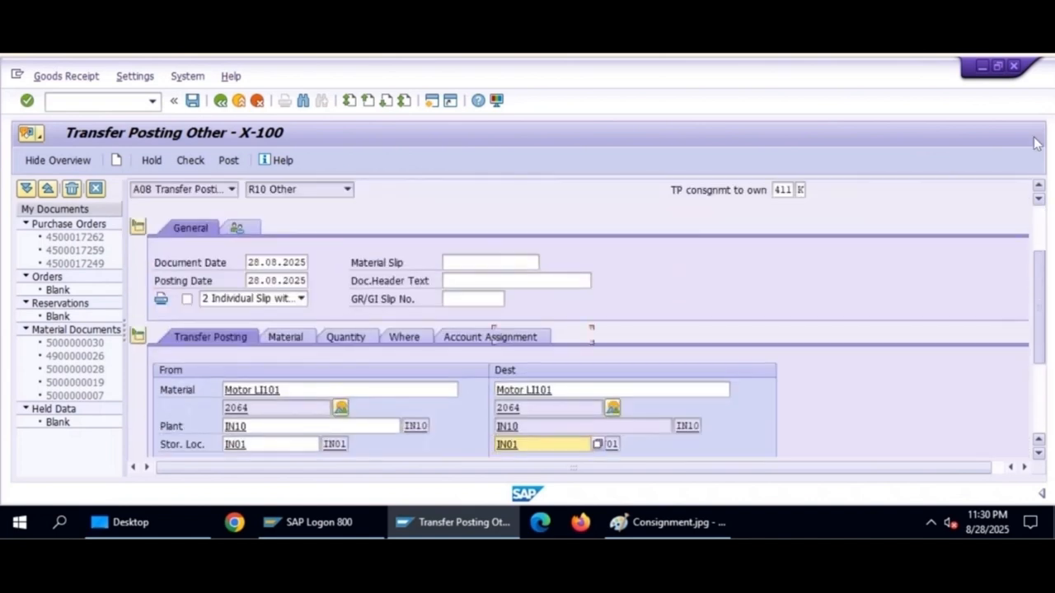
scroll(1051, 350, up, 1)
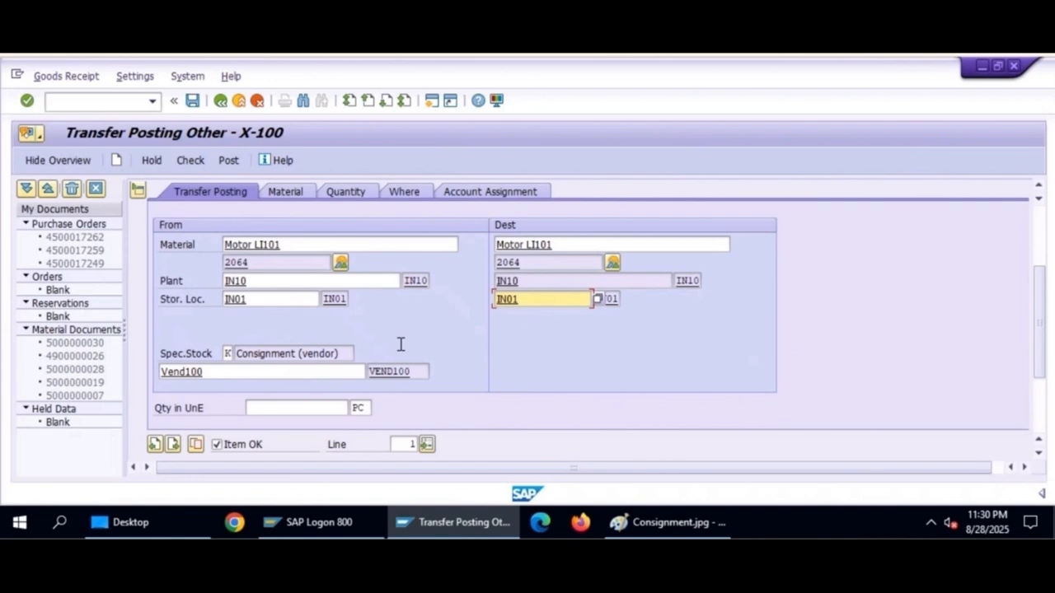
click(286, 192)
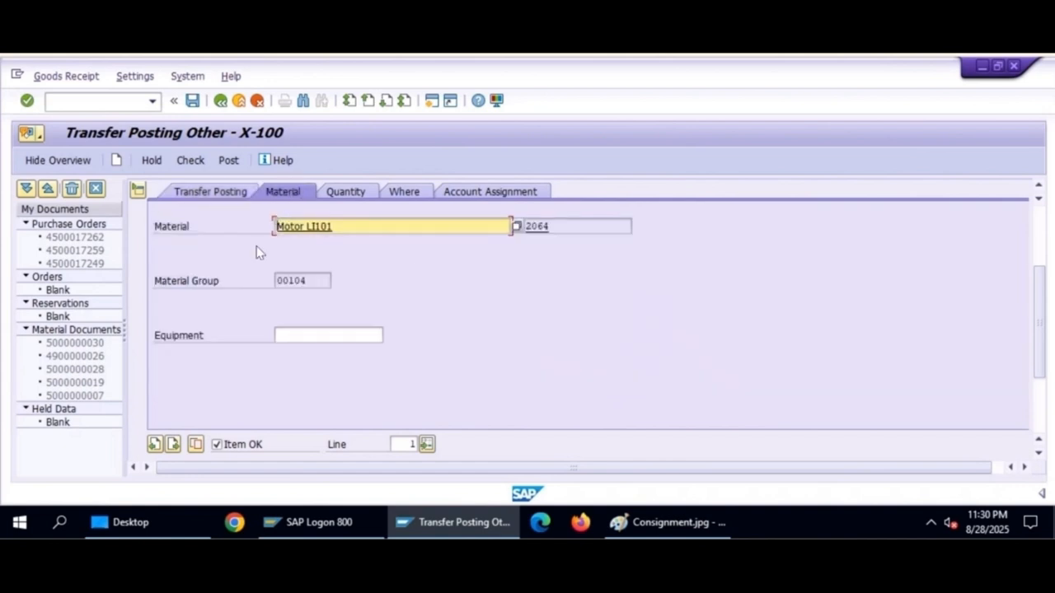
click(339, 195)
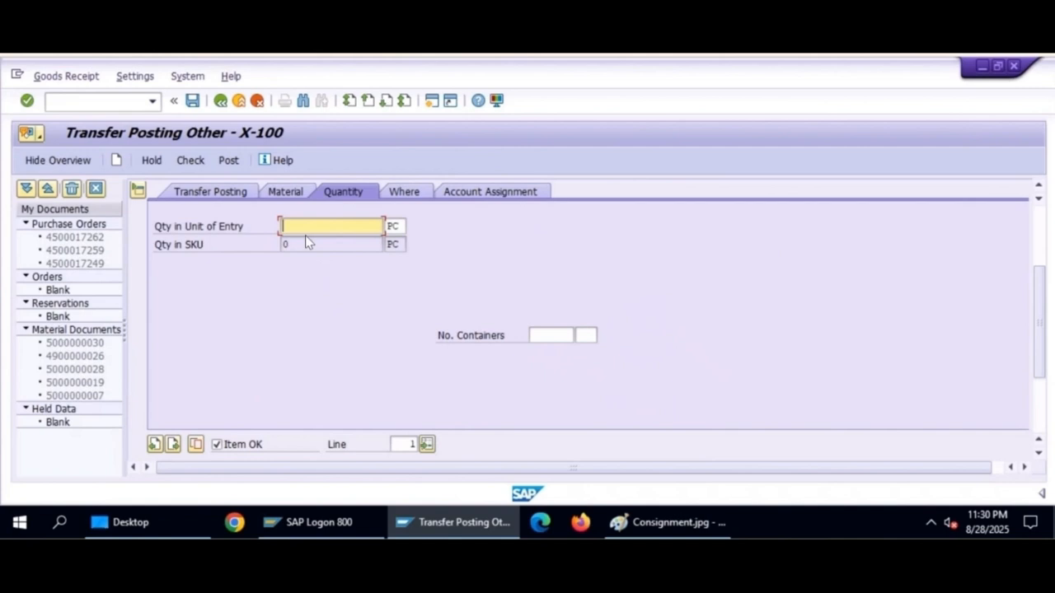
text(1)
key(Return)
Review the item's movement type, vendor, plant and storage location details, as well as its account assignment.
click(404, 195)
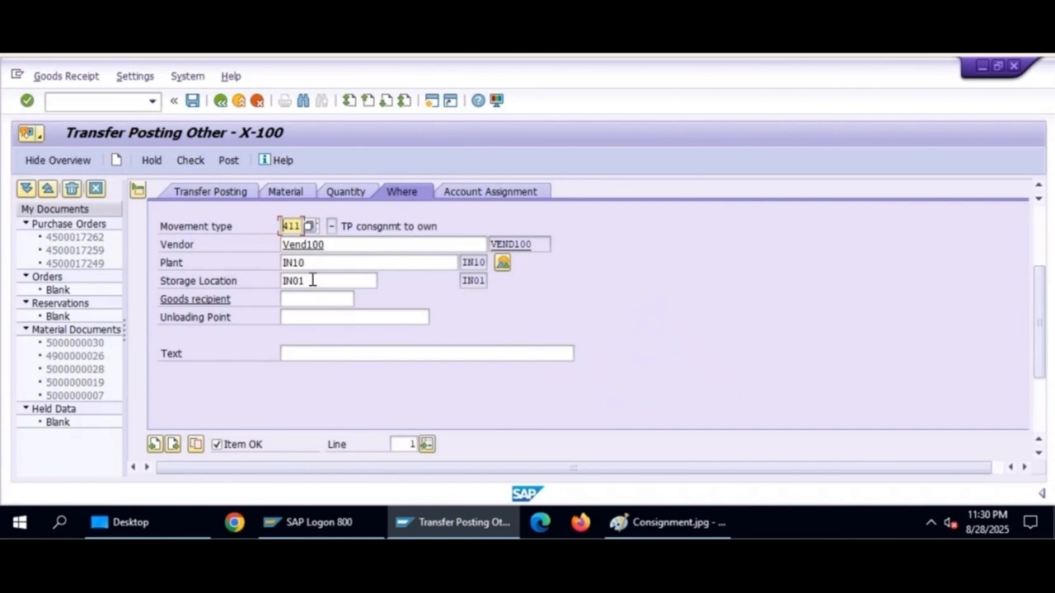
click(334, 226)
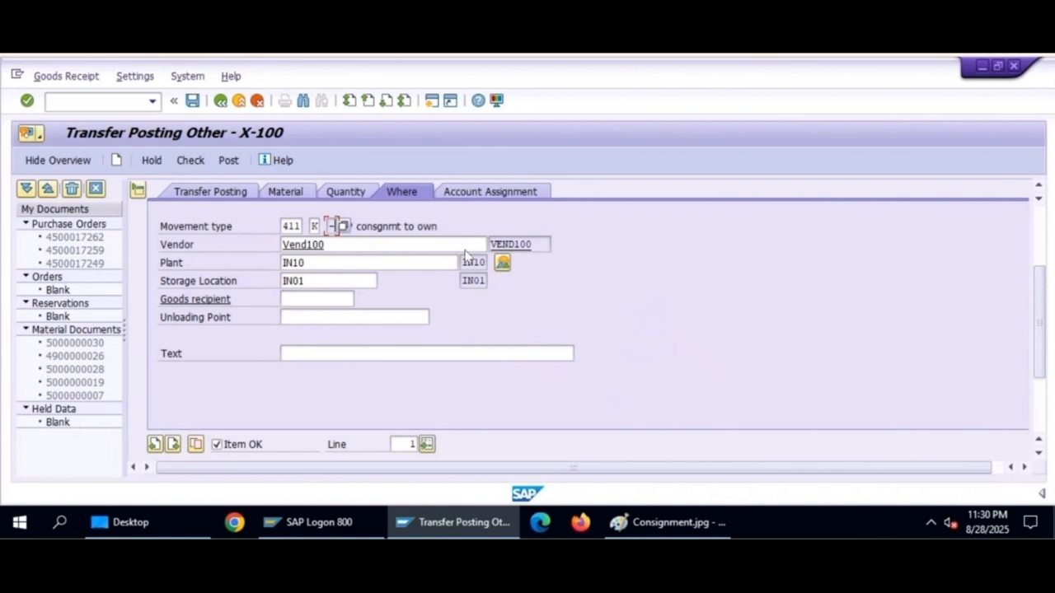
click(478, 192)
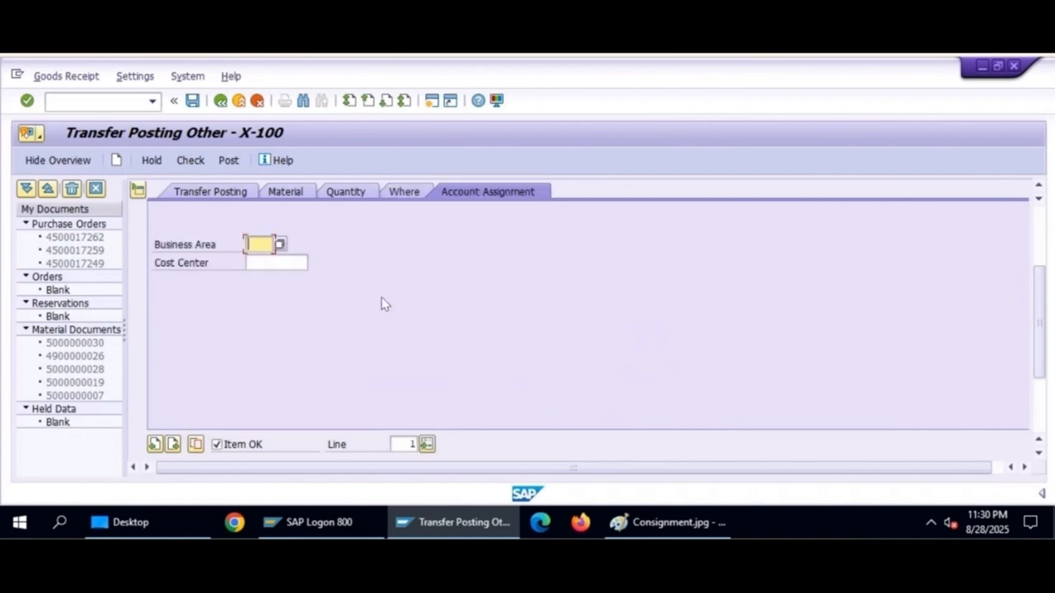
Review the item overview line for Motor LI101, check the transfer posting document and post it.
scroll(382, 303, up, 3)
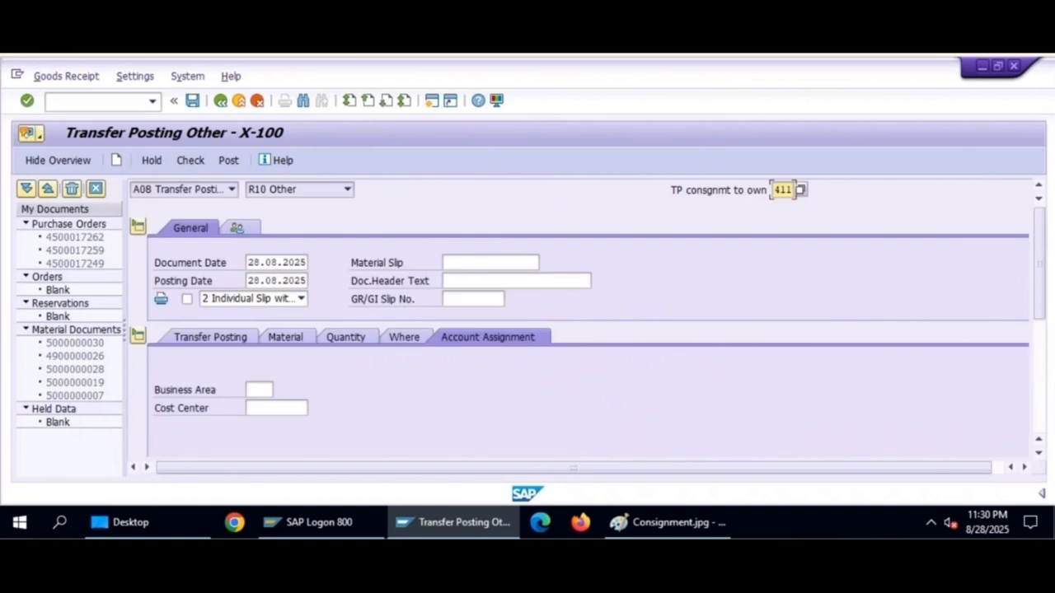
drag(1040, 311, 1035, 422)
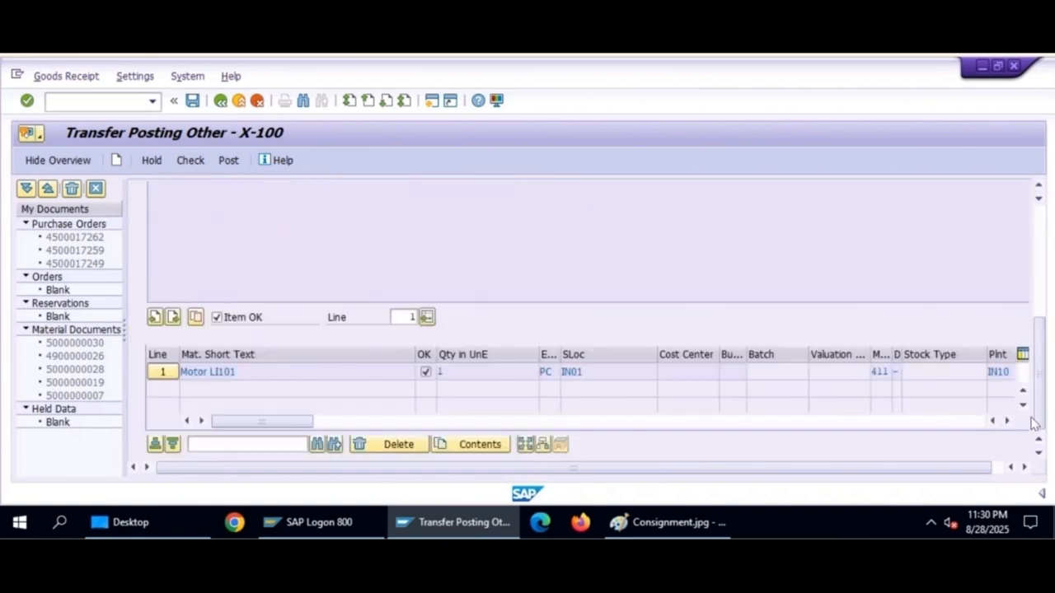
click(1041, 233)
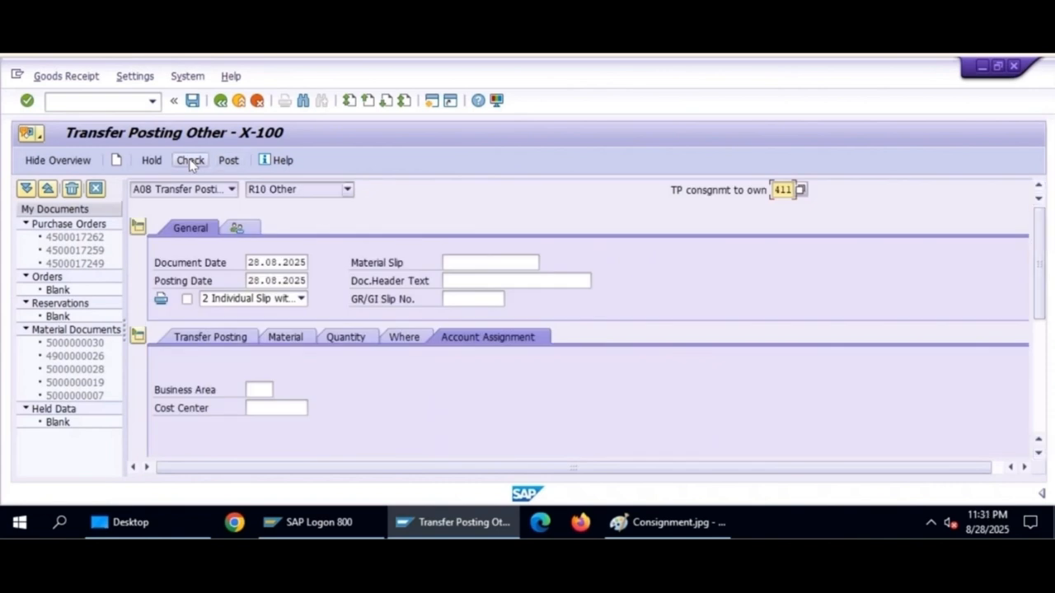
click(189, 161)
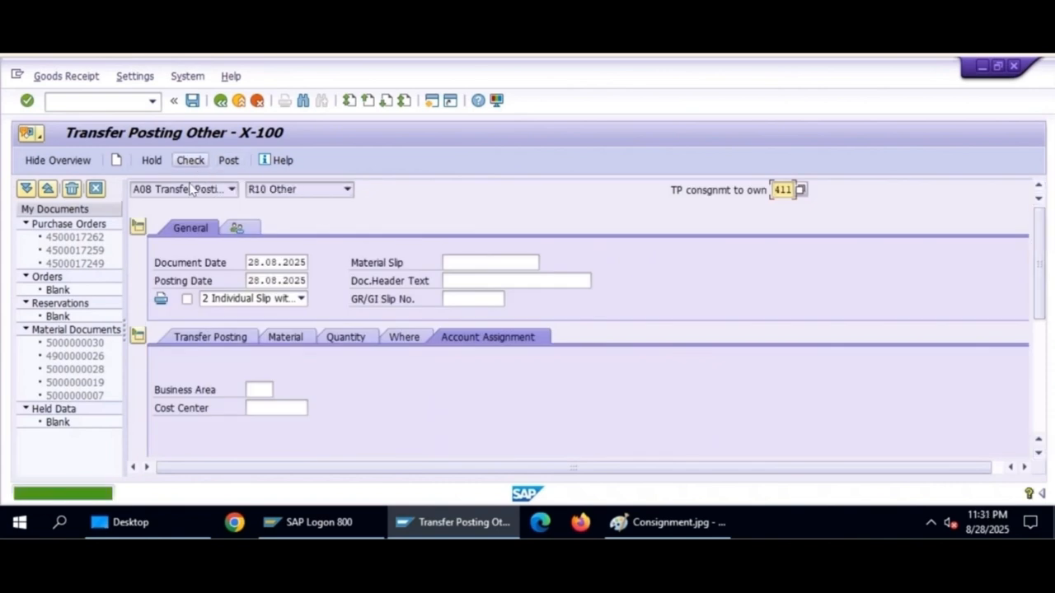
click(228, 161)
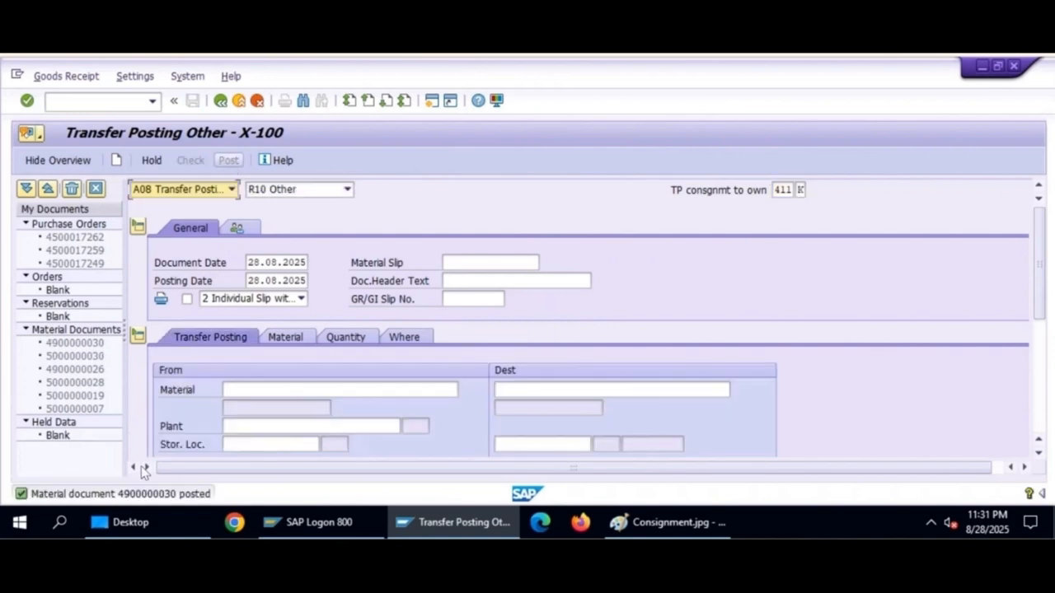
Display the last posted material document and check the consignment process flow in Consignment.jpg in Paint before returning to SAP.
click(234, 190)
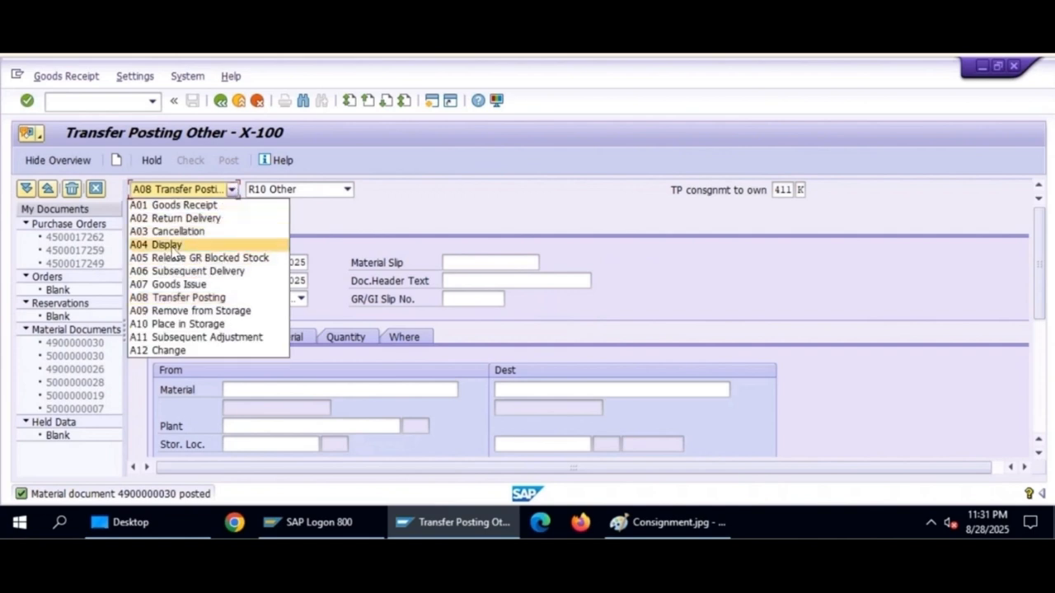
click(168, 246)
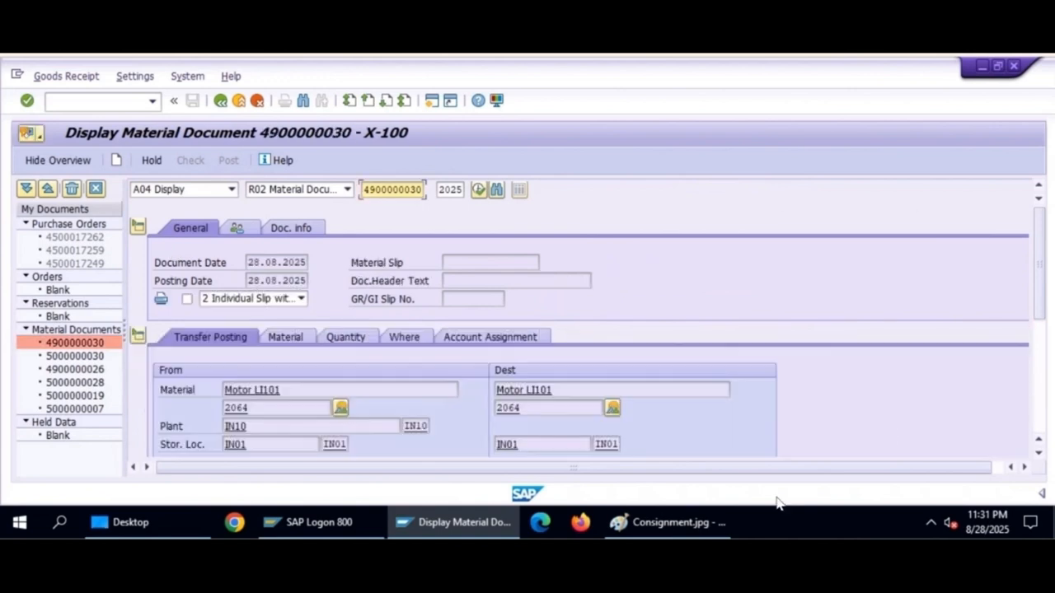
click(682, 526)
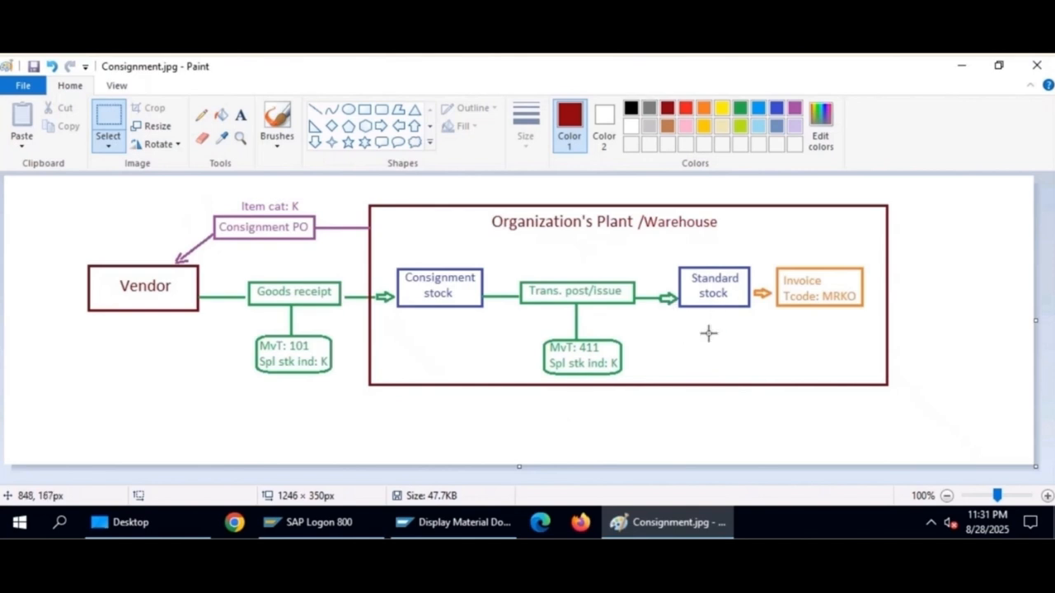
click(447, 524)
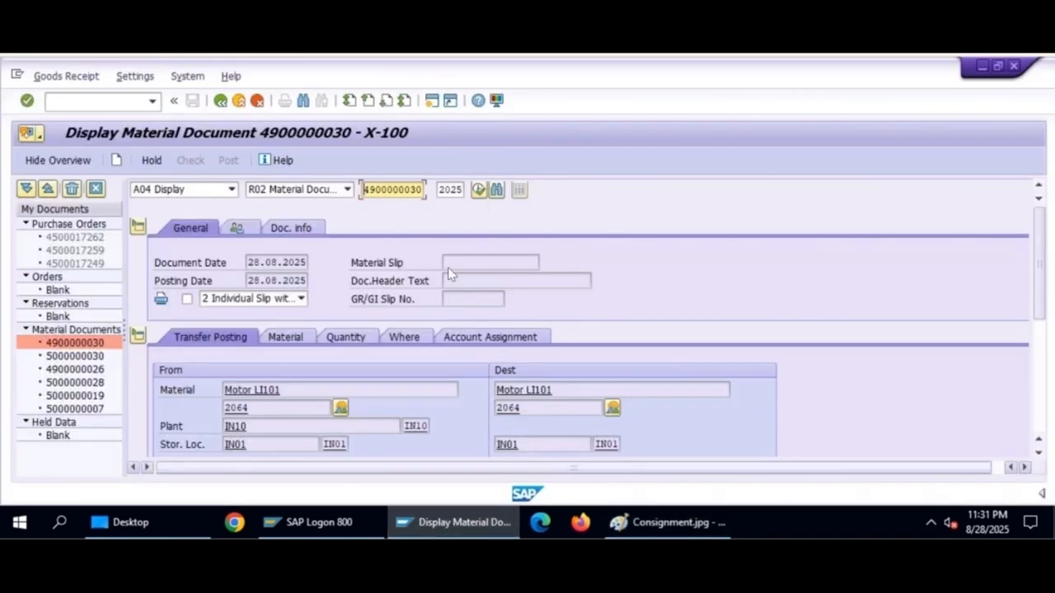
Open the accounting document linked to the displayed material document, examine its inventory line and amount, and close the accounting documents list.
click(299, 230)
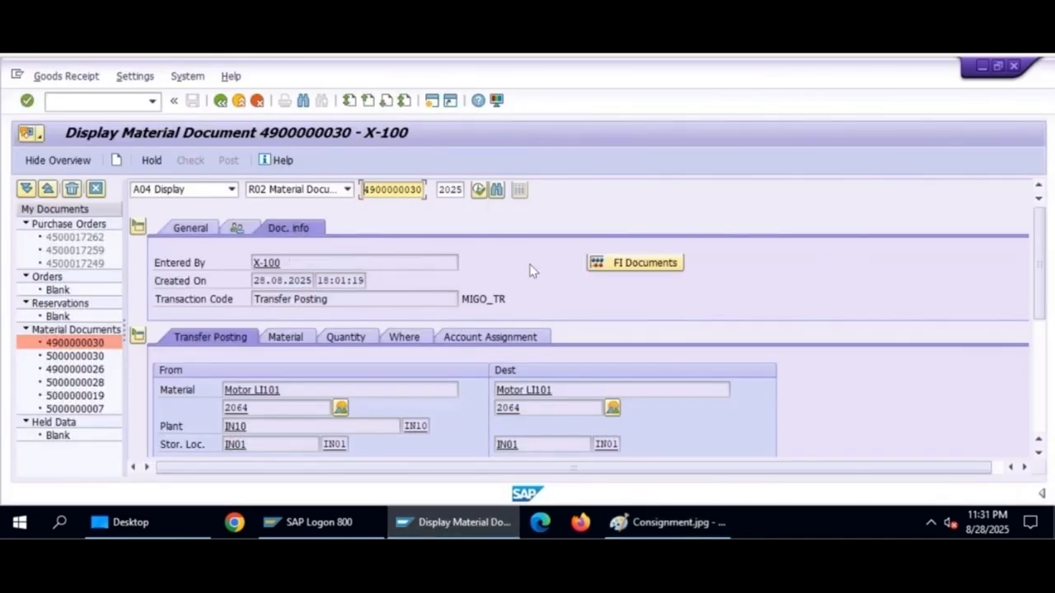
click(657, 264)
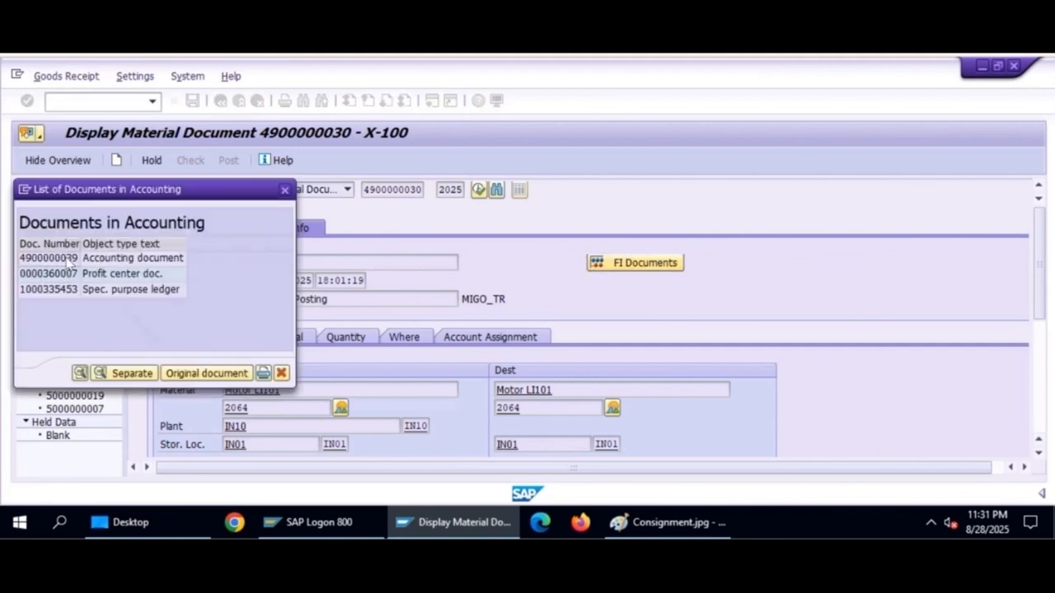
double_click(69, 260)
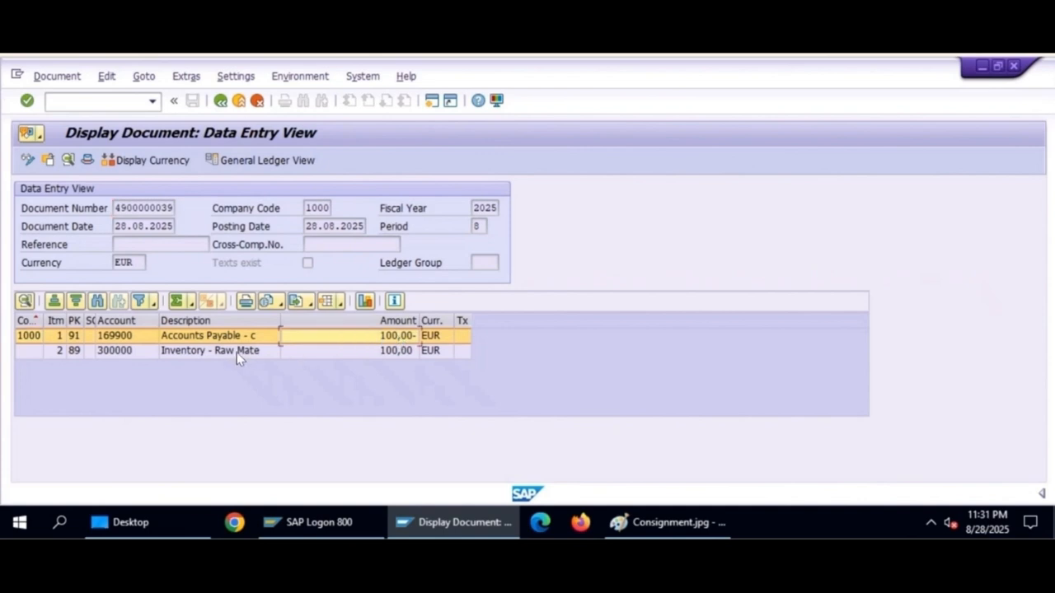
click(237, 352)
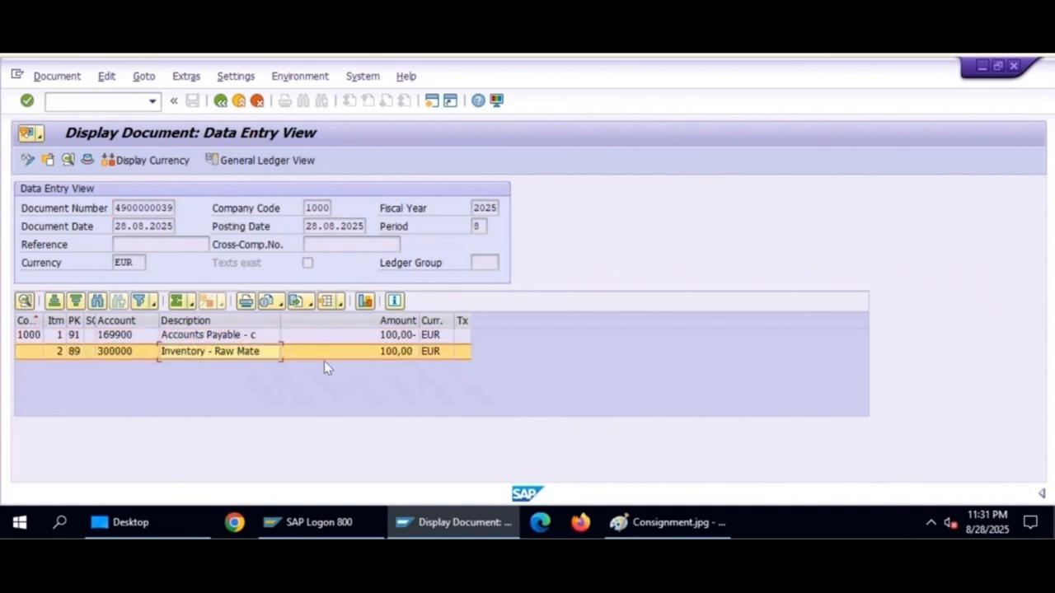
click(393, 354)
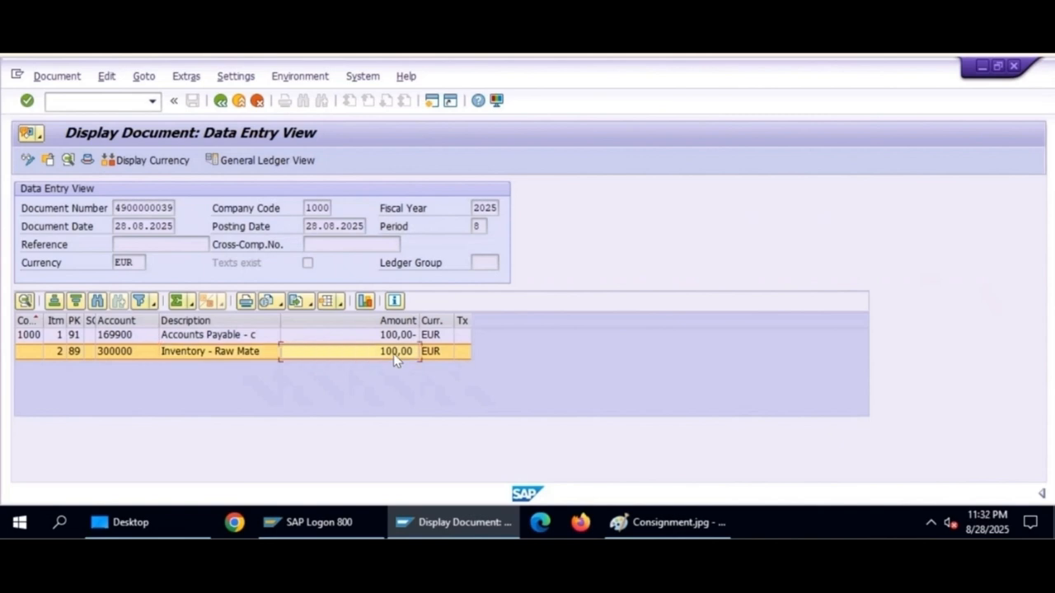
click(220, 101)
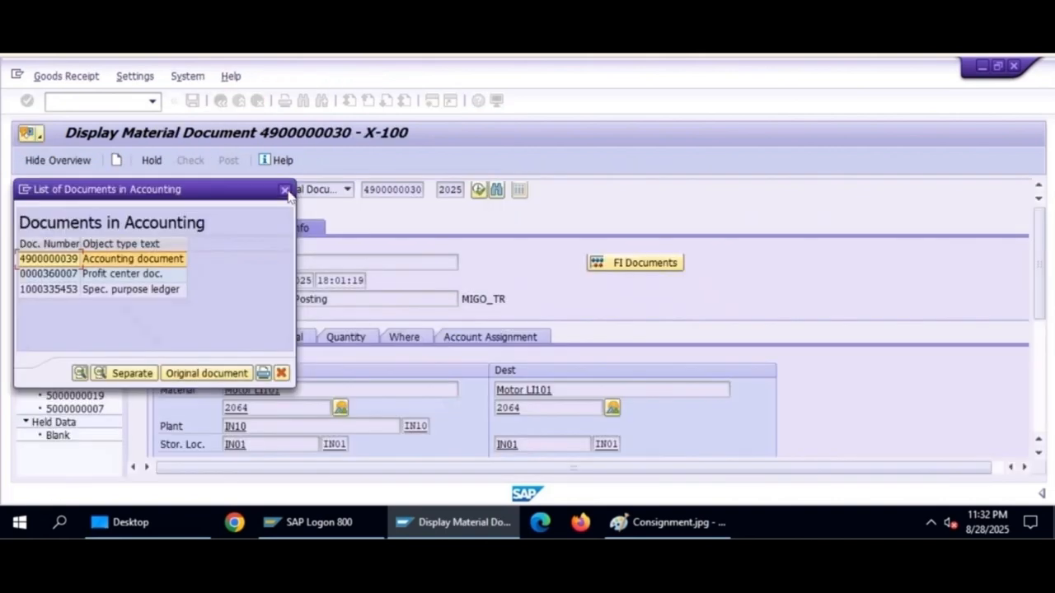
click(285, 190)
Run the stock overview for material 2064 in plant IN10 and check the unrestricted-use stock in storage location IN01.
click(90, 100)
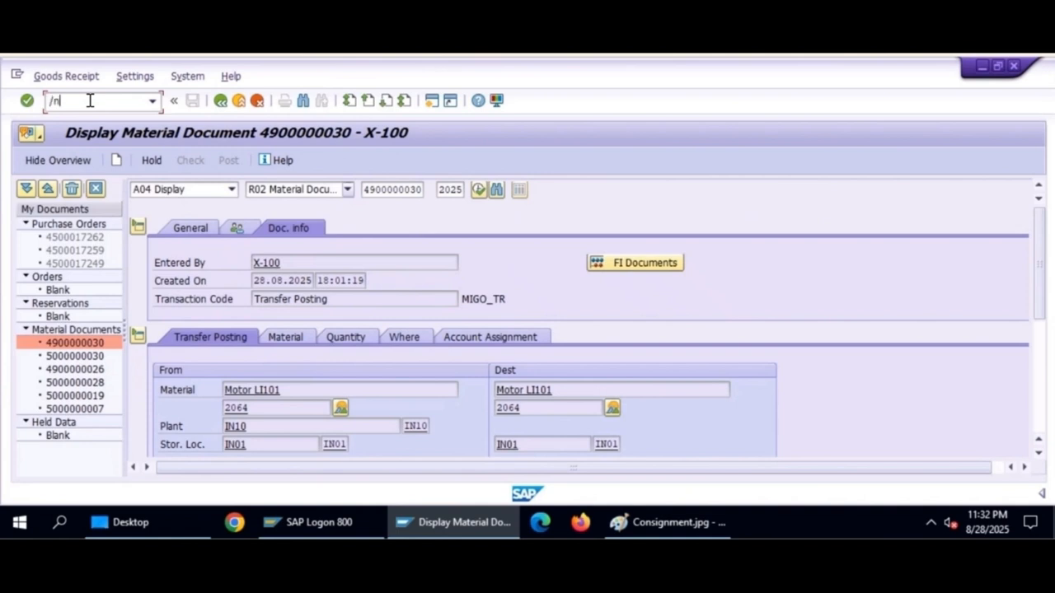
key(Return)
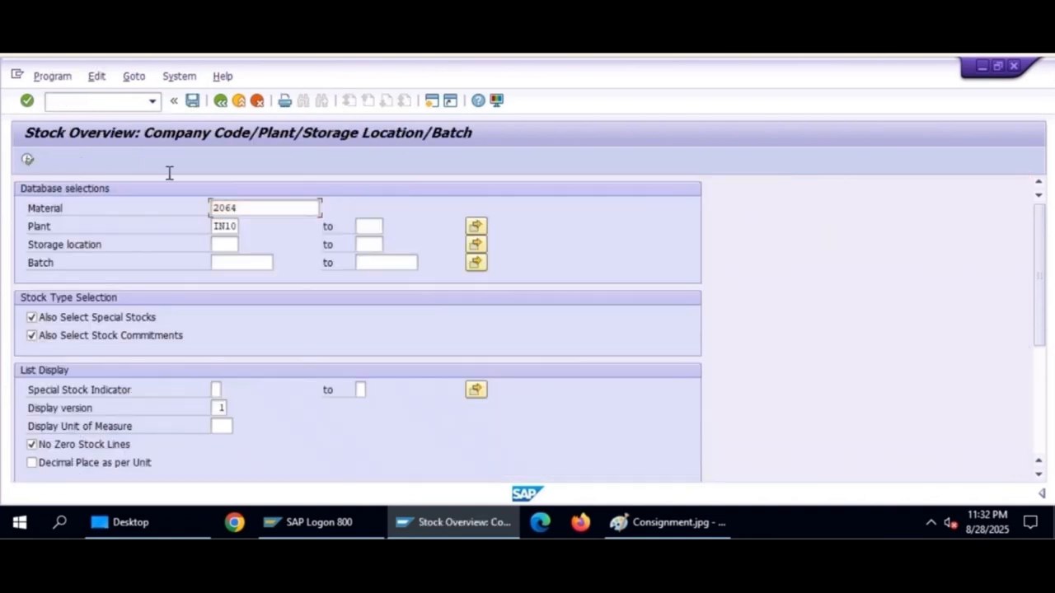
click(28, 161)
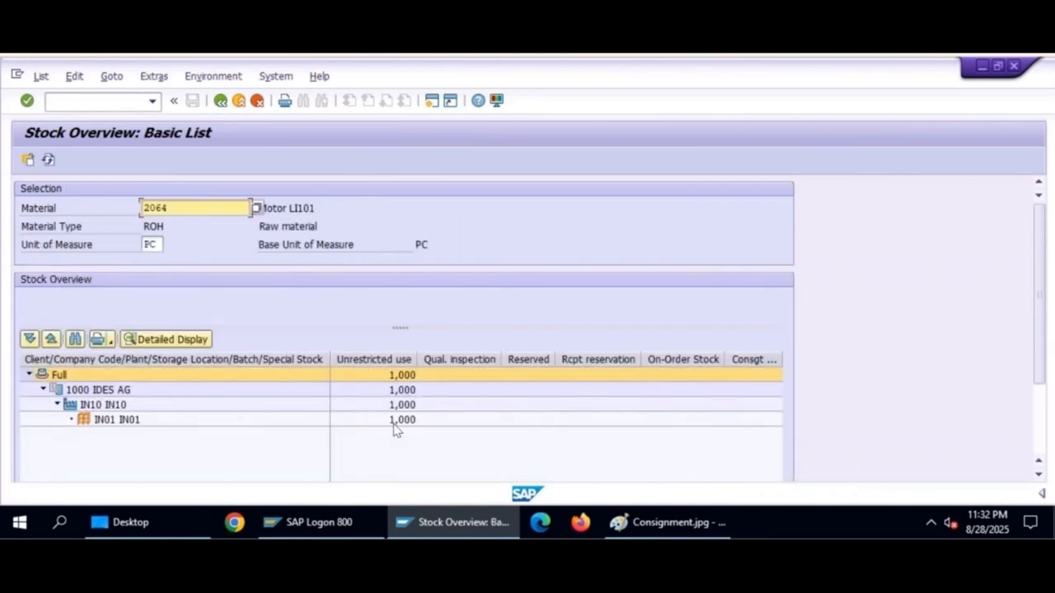
click(396, 422)
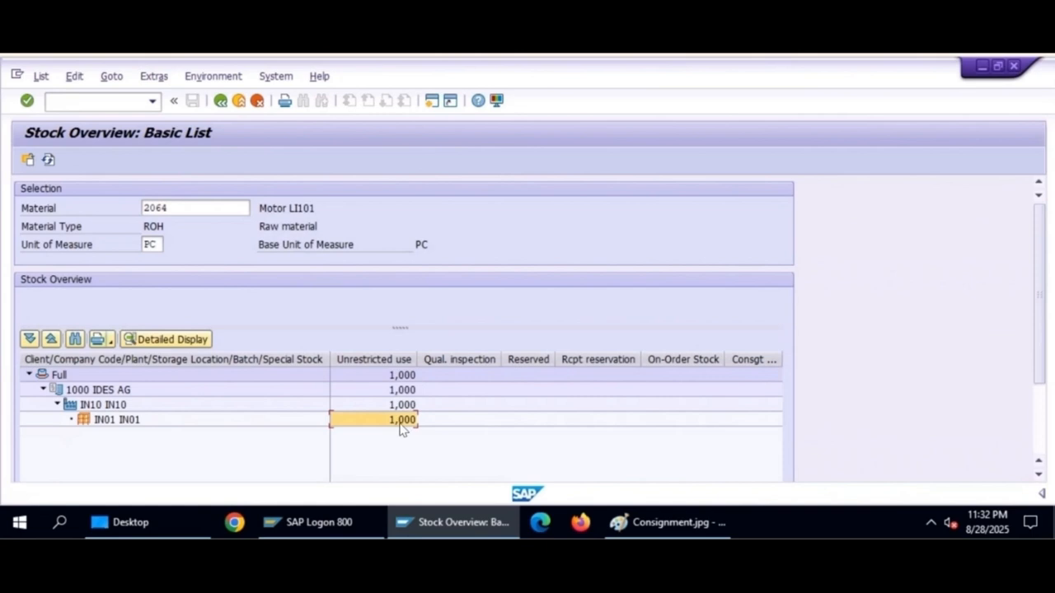
Run the MB5B stock on posting date report for special stock with indicator K and check the closing stock of material 2064.
click(84, 99)
text(/nmb5b)
key(Return)
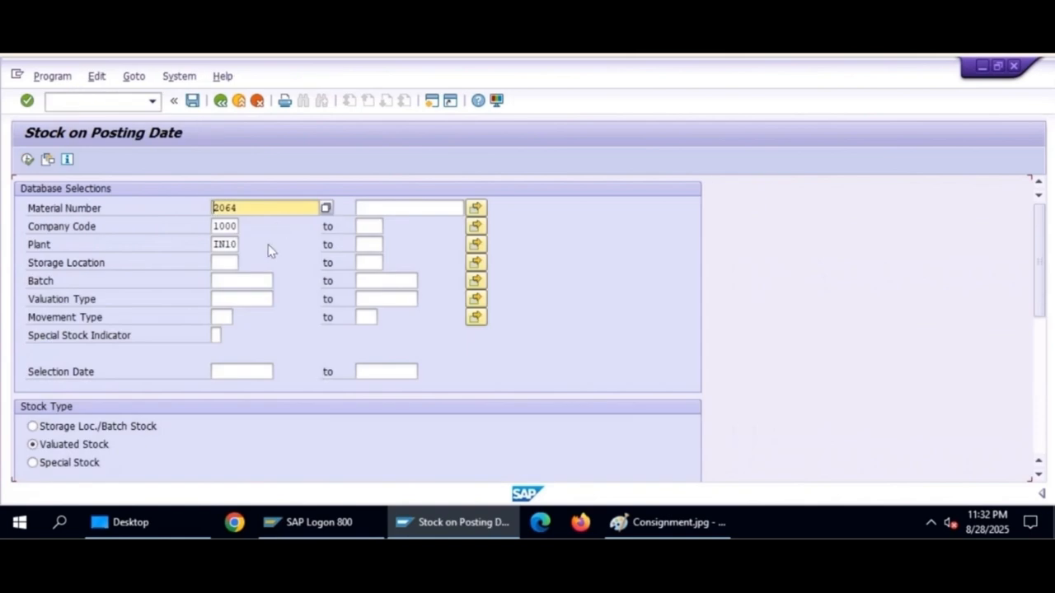
click(48, 464)
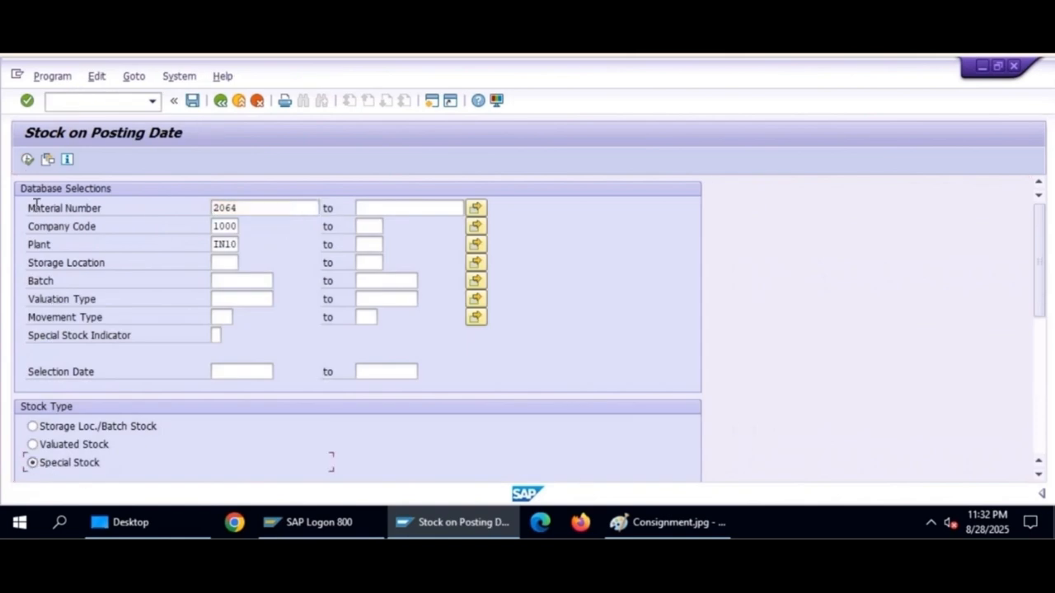
click(27, 161)
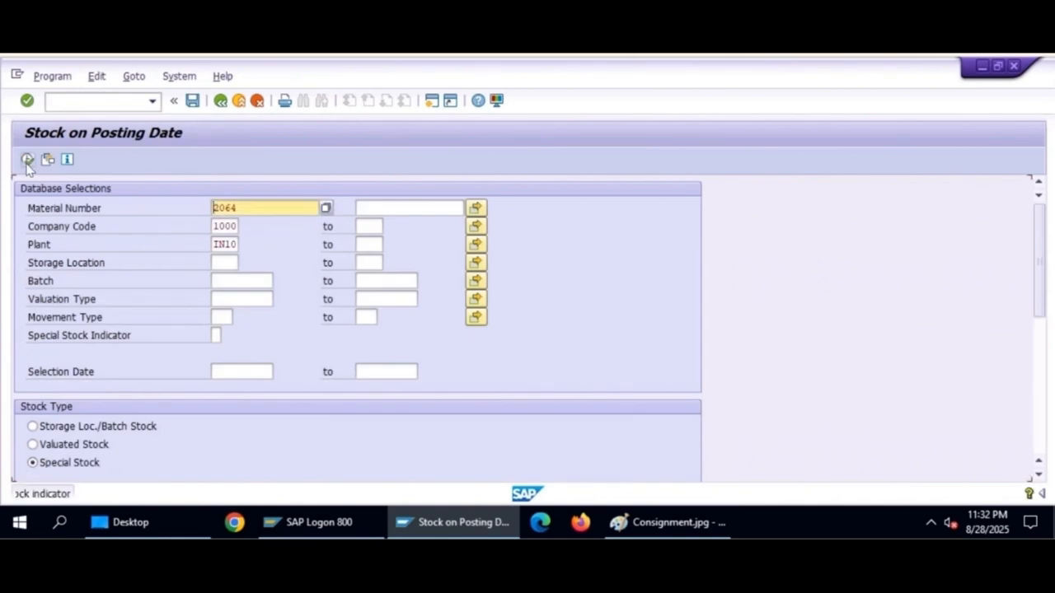
click(217, 335)
text(K)
key(F8)
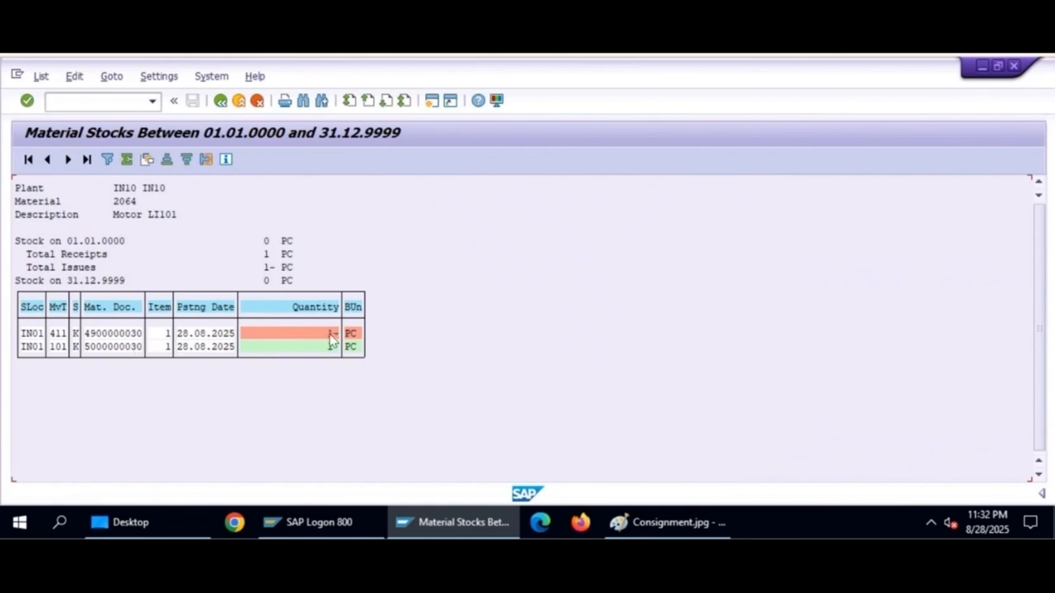
click(266, 281)
click(220, 100)
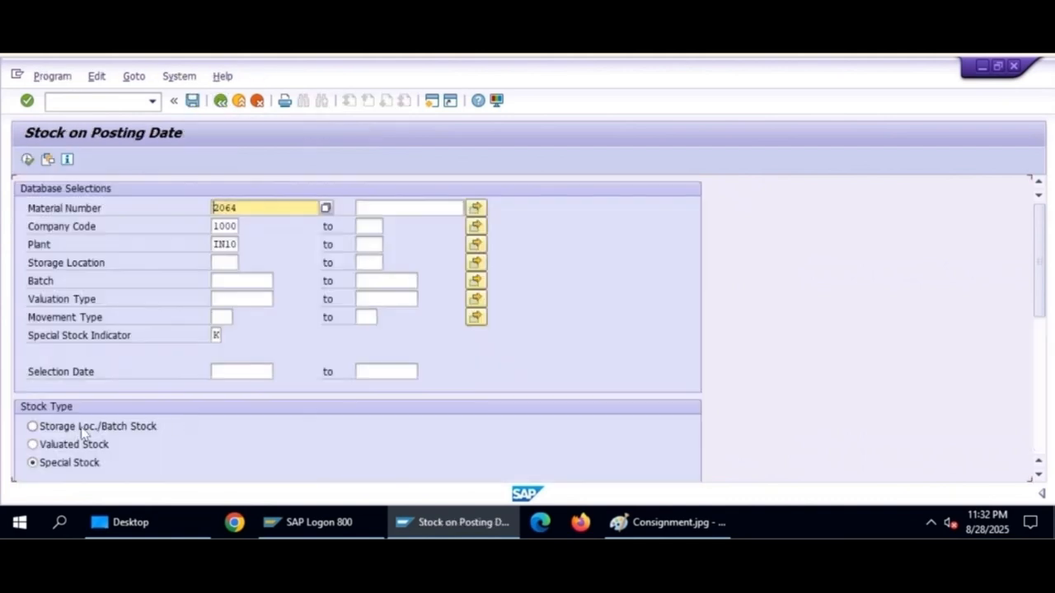
Clear the special stock indicator and run the report for storage location/batch stock to check the material's own stock.
click(34, 427)
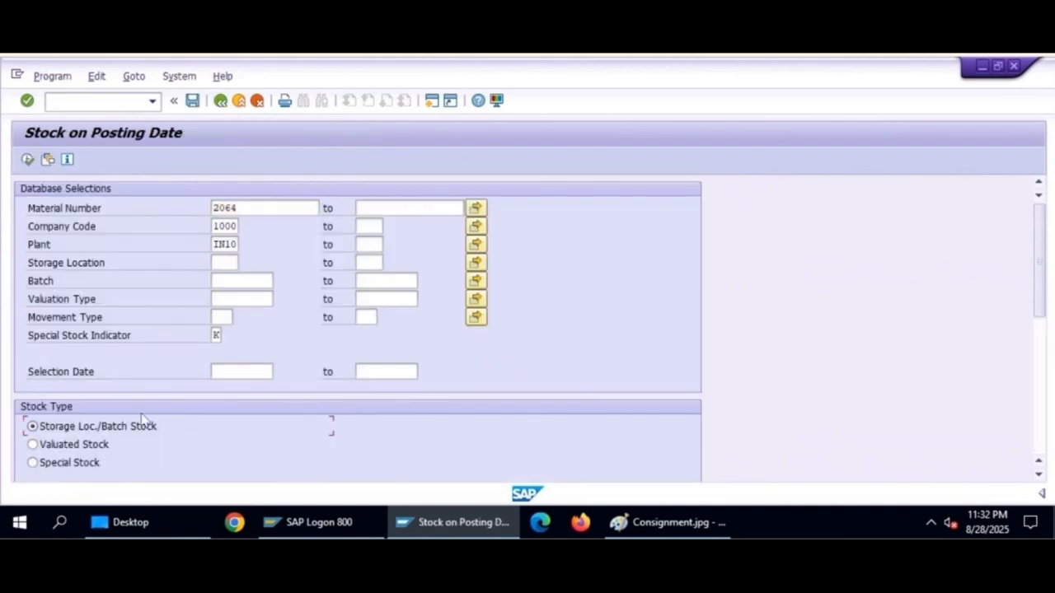
click(216, 334)
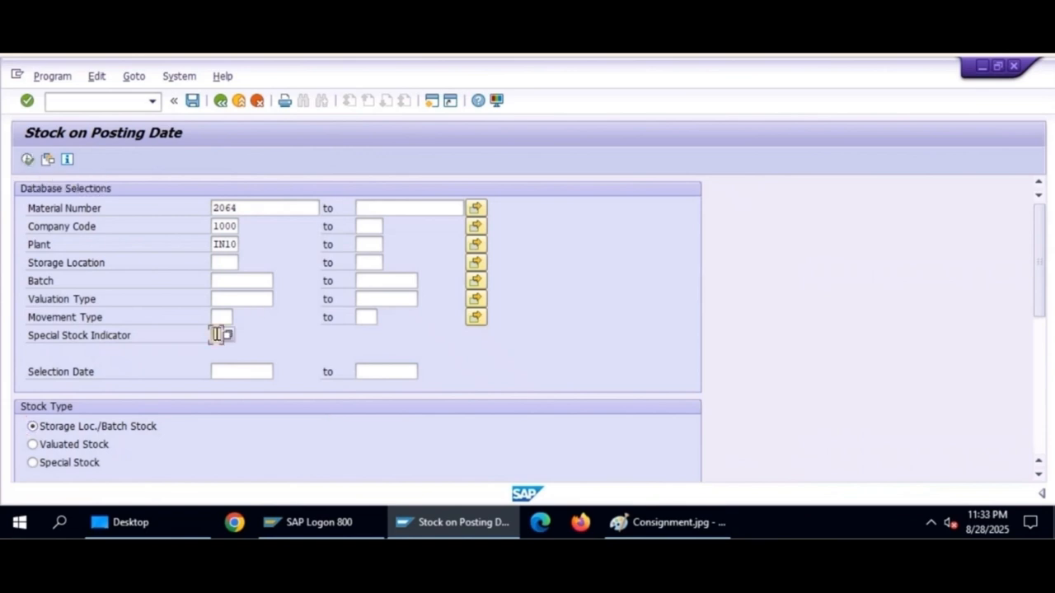
click(28, 160)
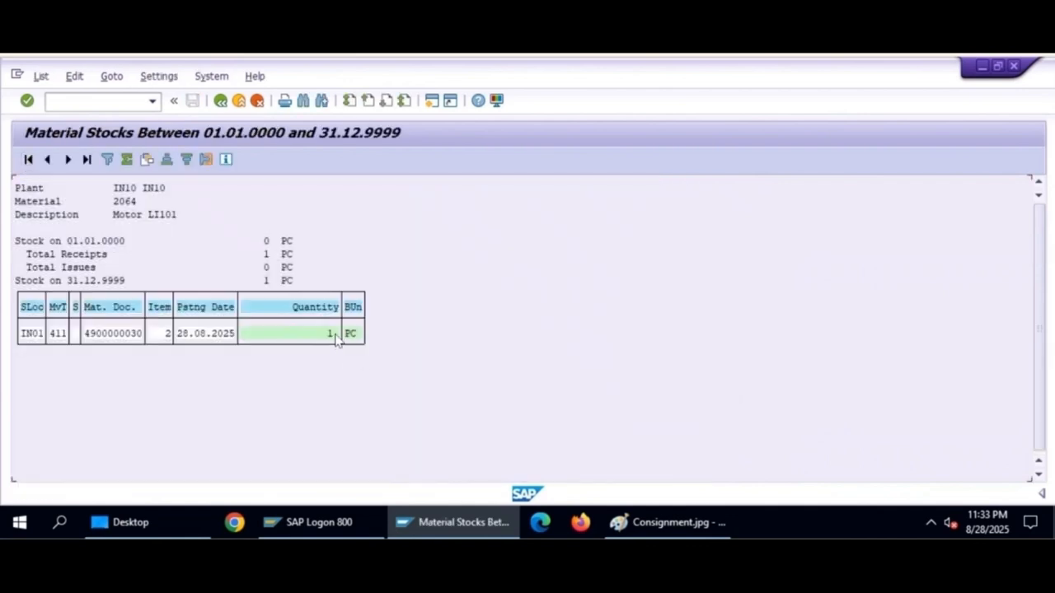
click(220, 100)
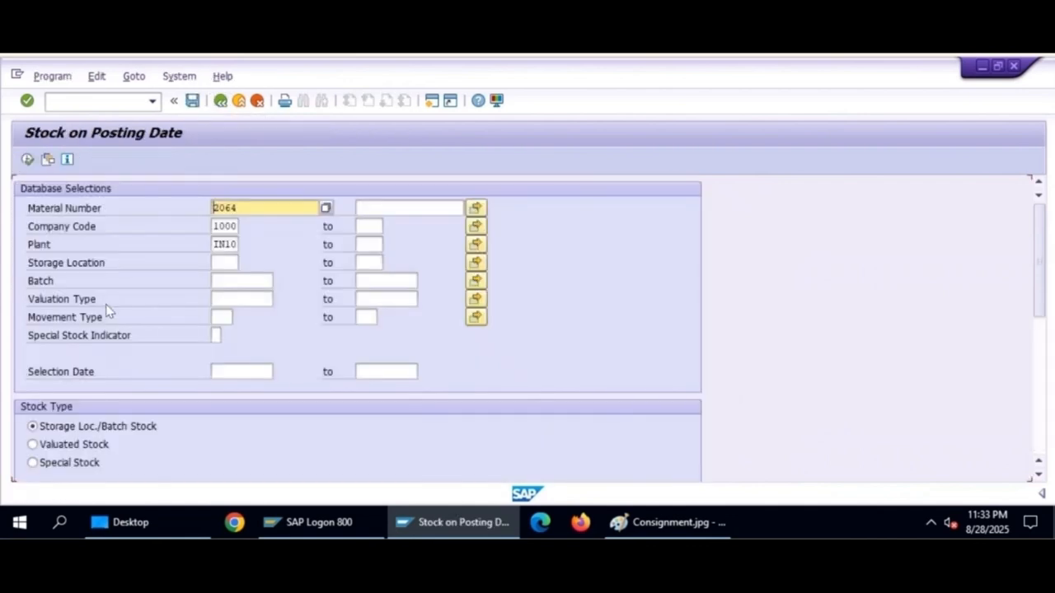
Run the report for valuated stock and check the local currency amount of the 411 movement.
click(33, 444)
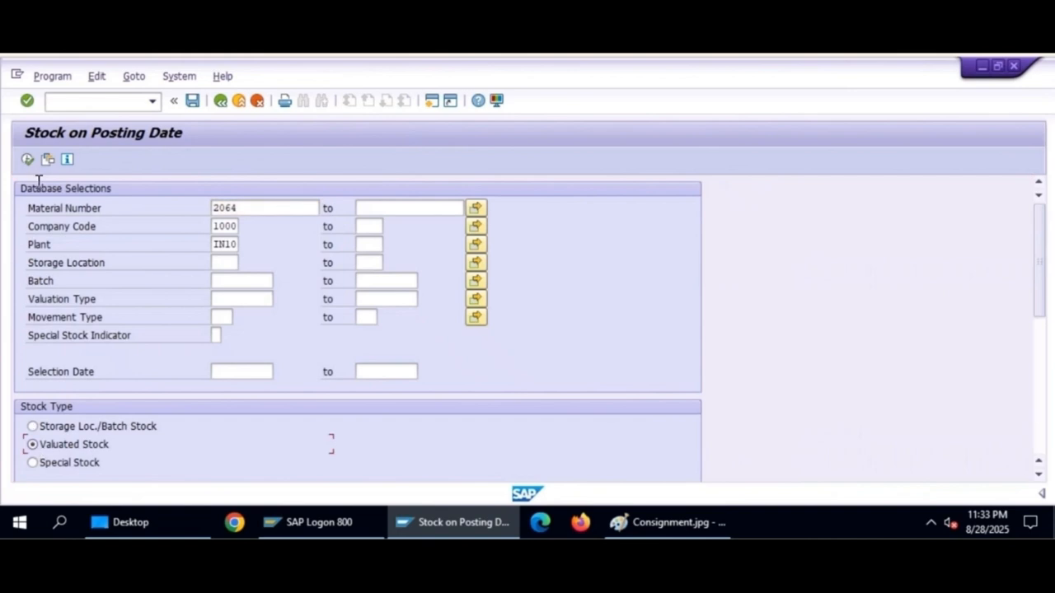
click(27, 159)
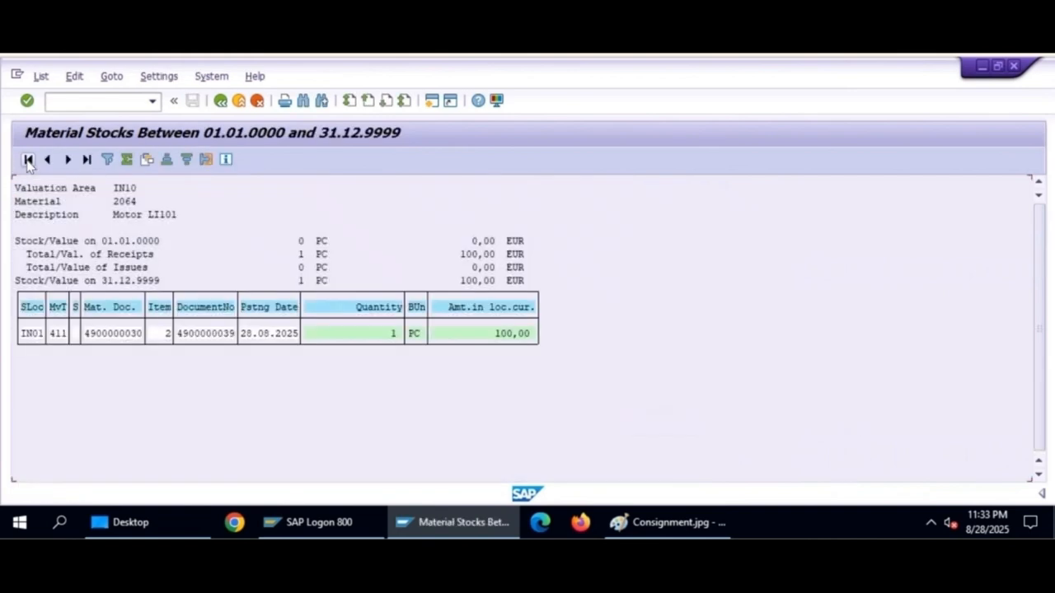
click(509, 339)
Look up the invoice stage in the Consignment.jpg diagram in Paint and open transaction MRKO in SAP.
mouse_move(655, 535)
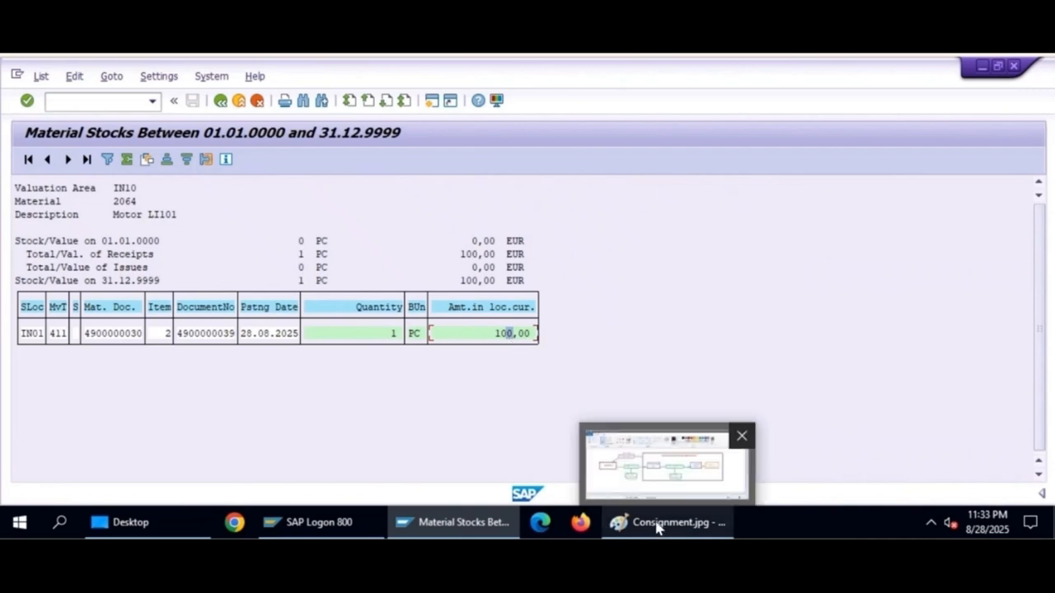
click(658, 528)
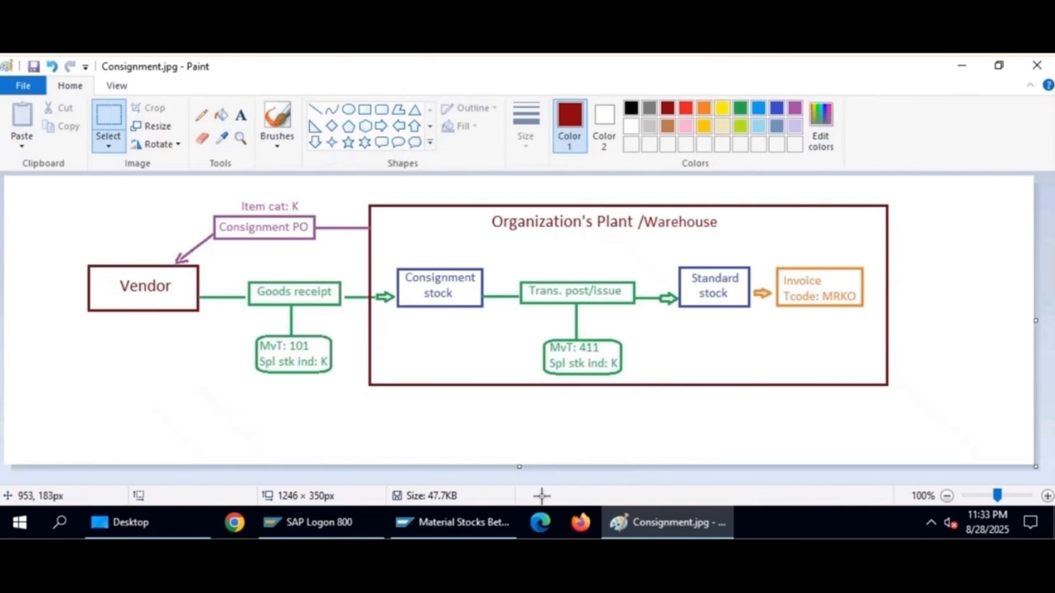
text(/)
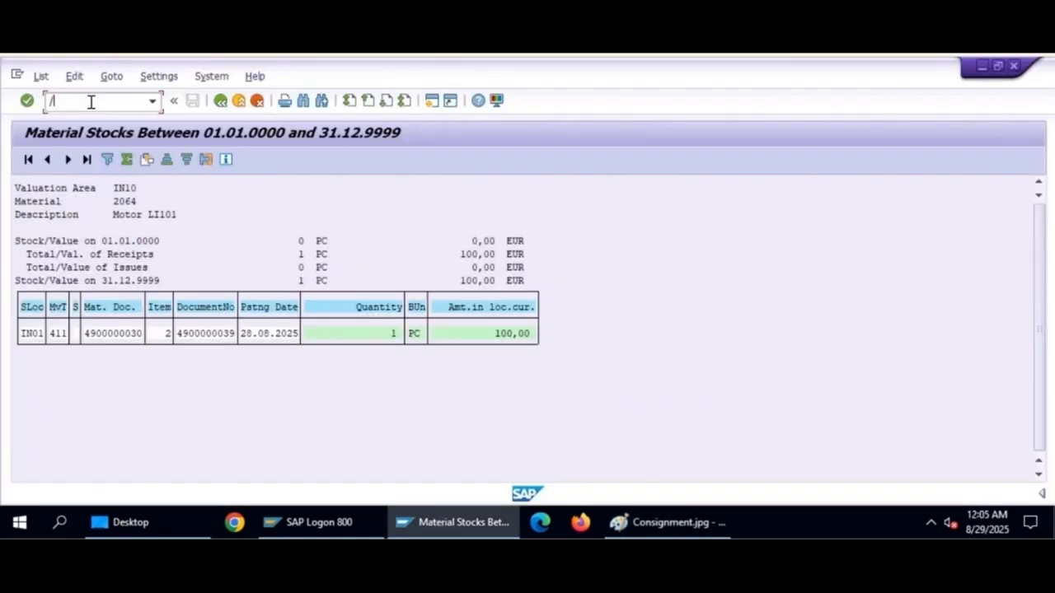
text(nmrko)
key(Return)
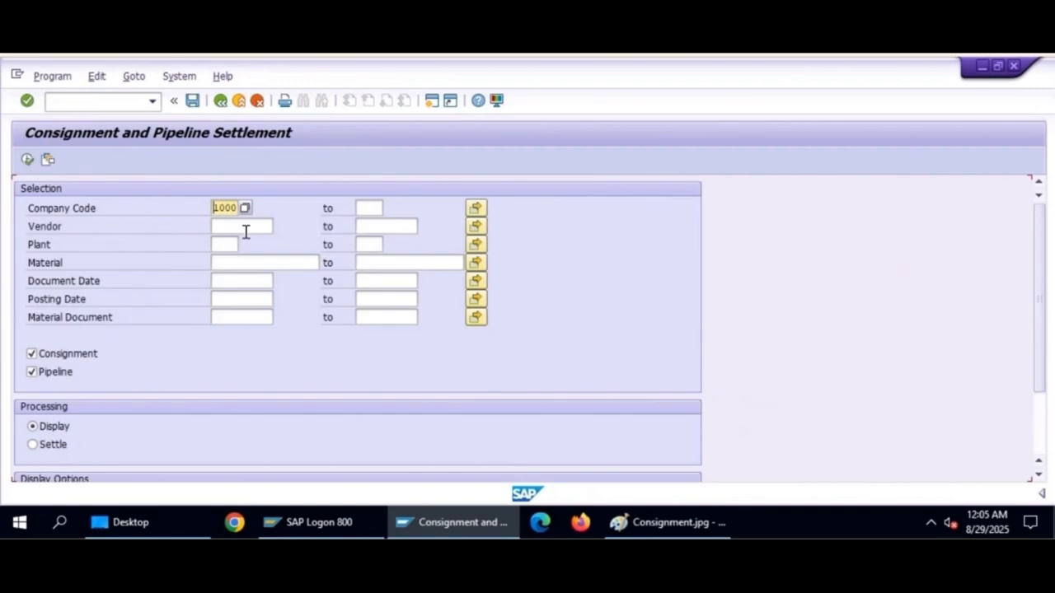
Restrict the consignment settlement selection to vendor vend100, plant in10 and material 2064.
click(241, 228)
text(vend100)
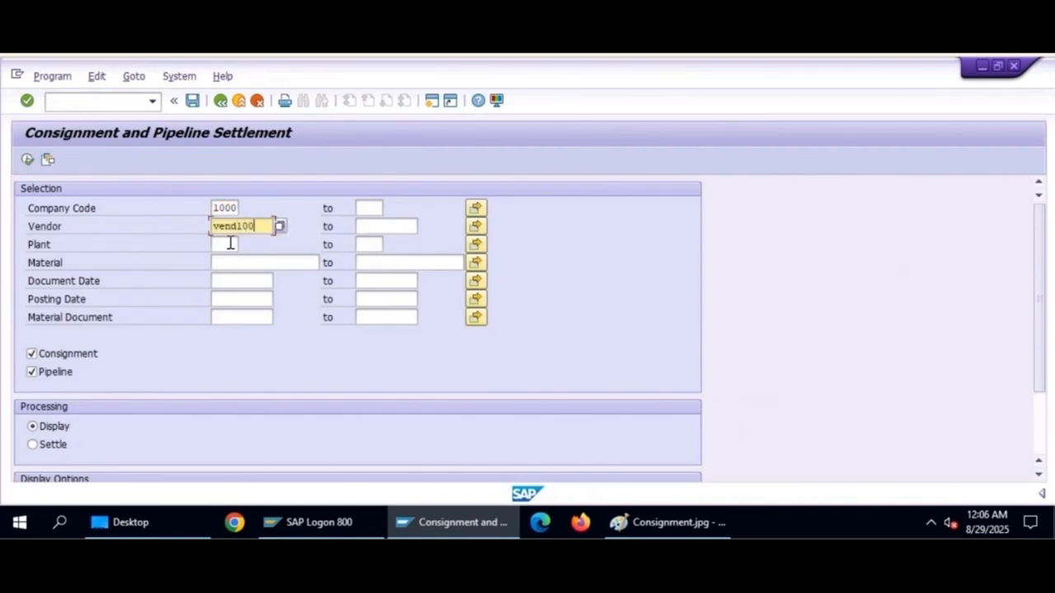
click(227, 244)
text(in10)
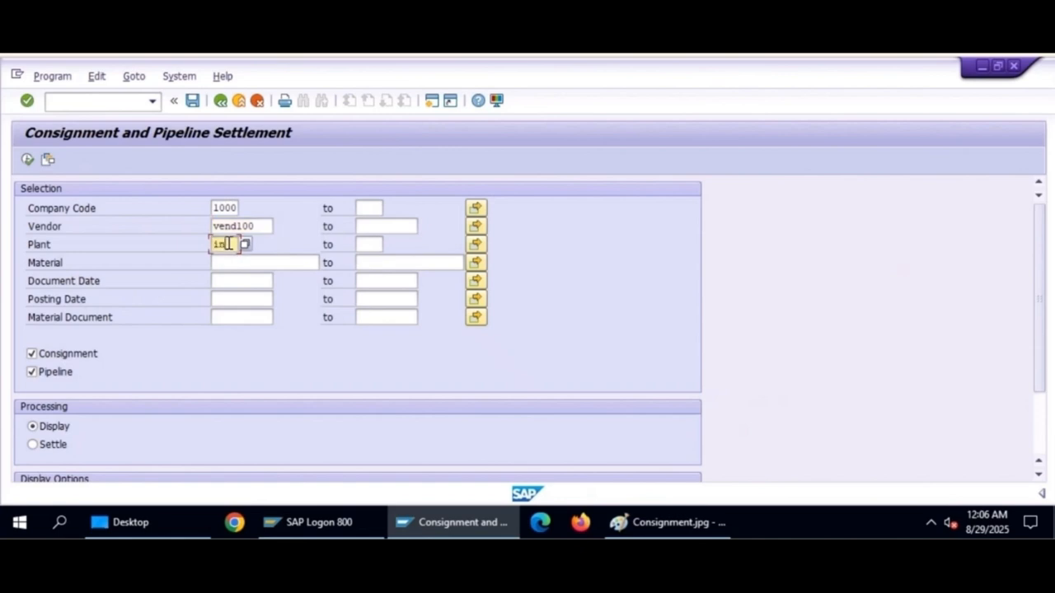
key(Tab)
click(224, 262)
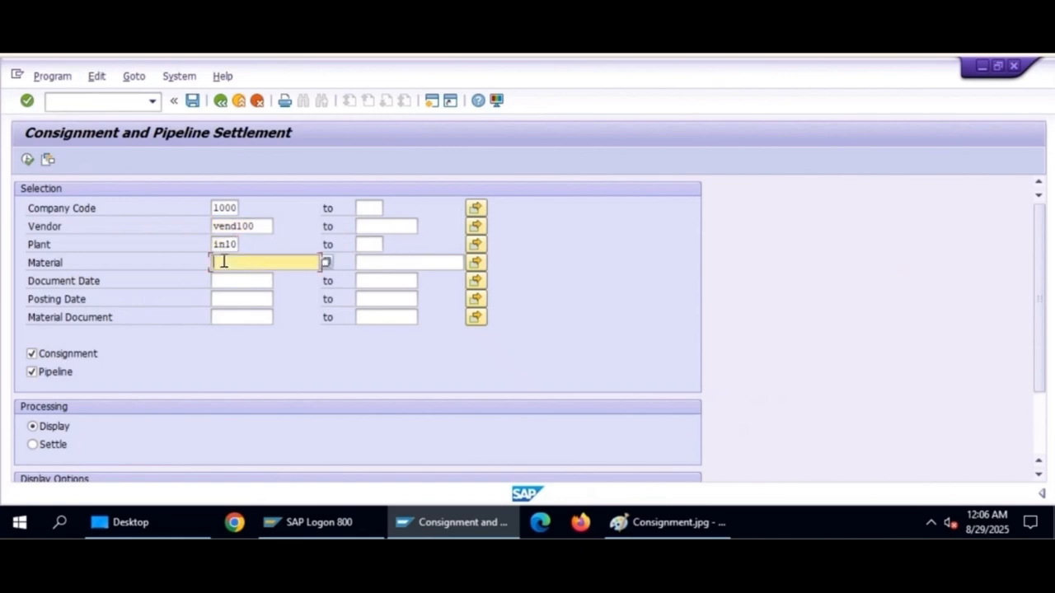
text(2064)
Exclude pipeline withdrawals from the settlement selection and review the processing and display options.
scroll(110, 395, down, 1)
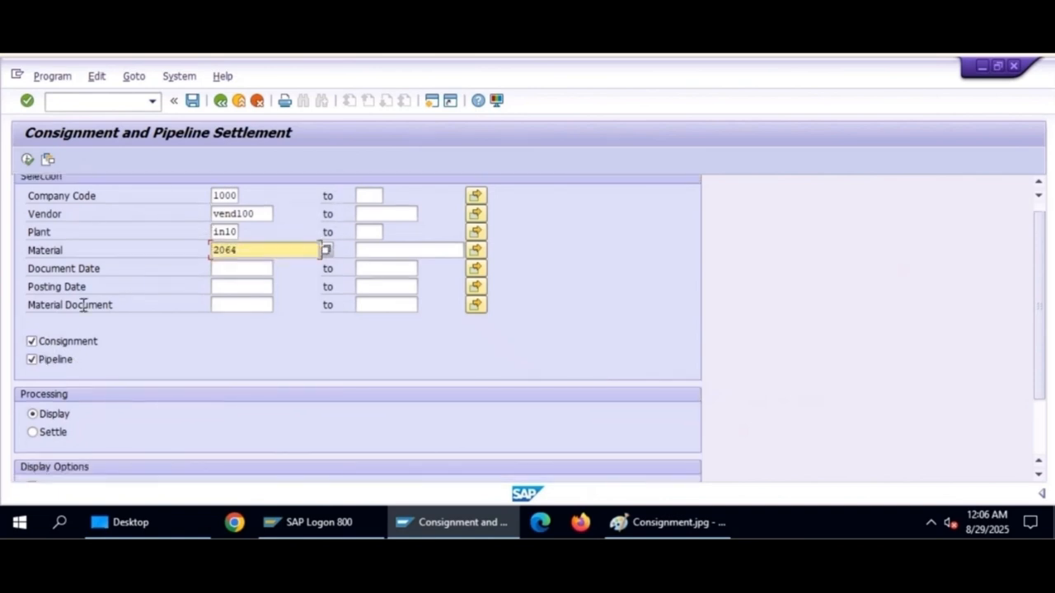
click(34, 361)
scroll(146, 426, down, 3)
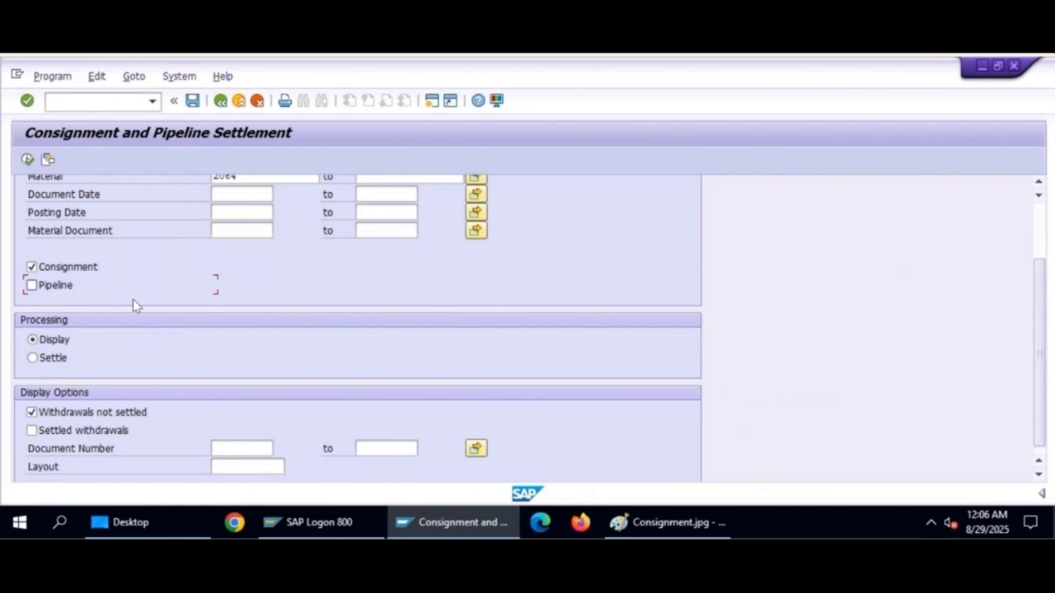
scroll(133, 299, up, 3)
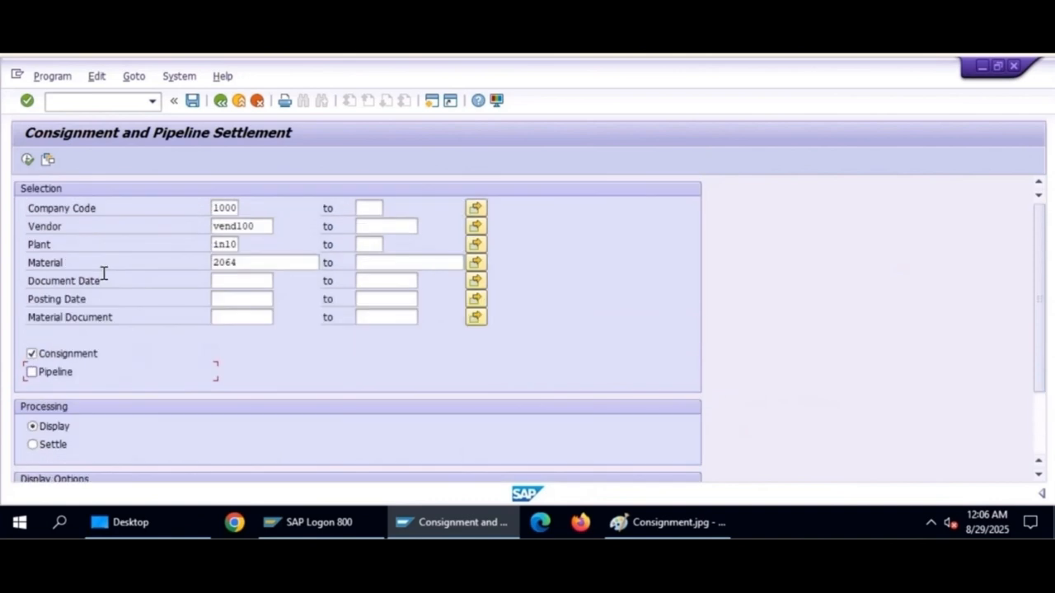
List the unsettled consignment withdrawals in display mode and check the settlement status of the material document.
click(27, 162)
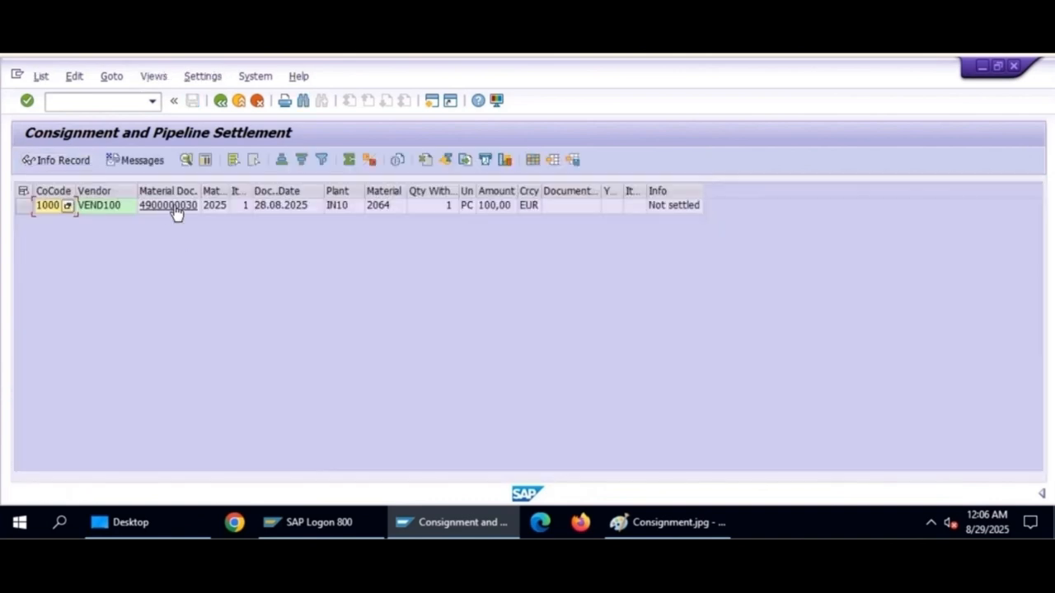
click(674, 207)
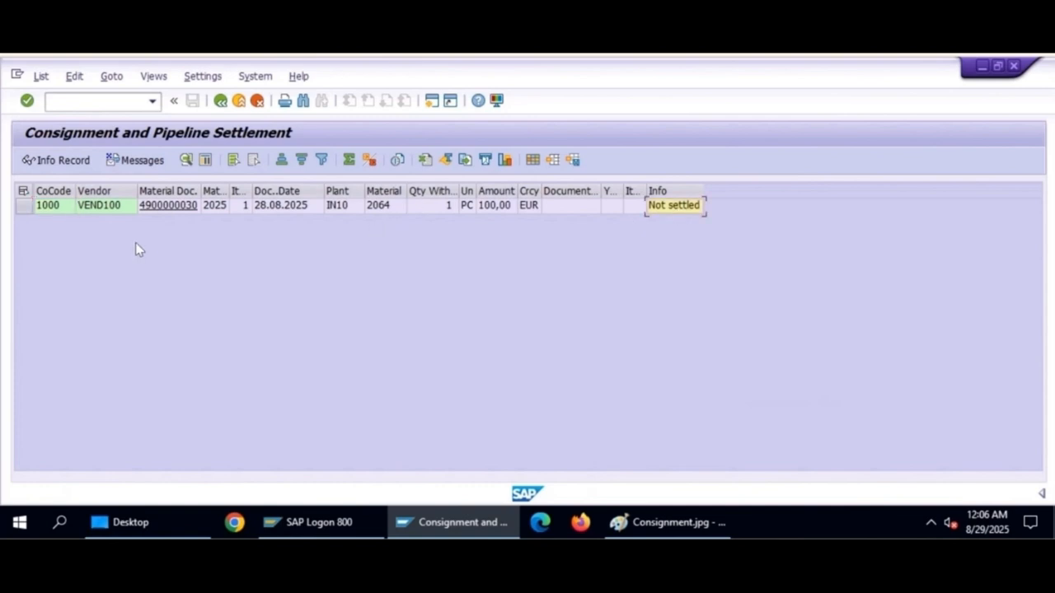
click(220, 100)
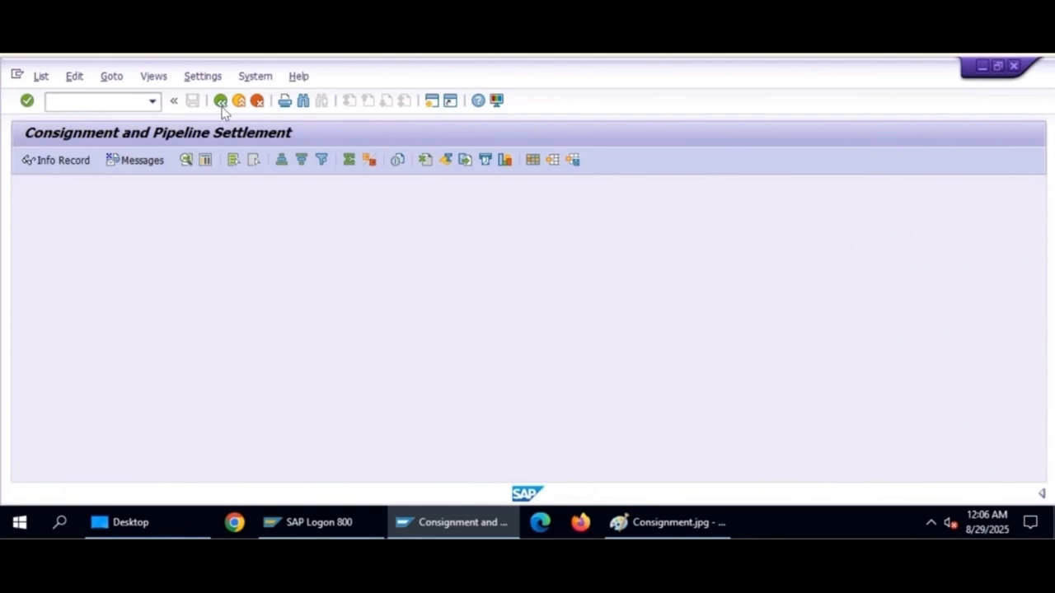
Try to settle the consignment withdrawal by running the selection in Settle mode, and check its information text.
scroll(136, 384, down, 3)
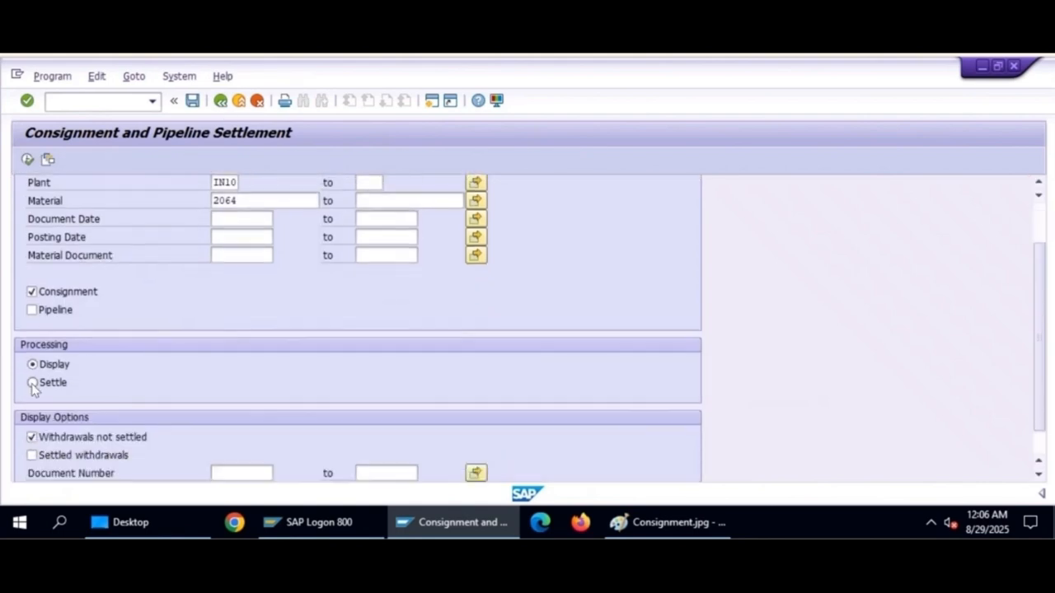
click(33, 383)
scroll(160, 353, up, 1)
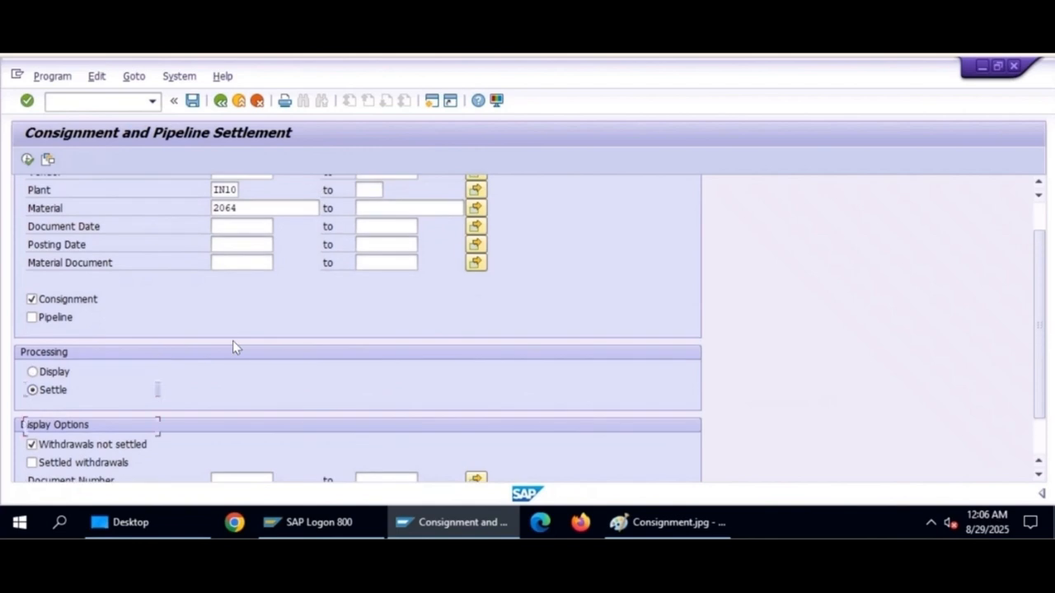
scroll(233, 340, up, 3)
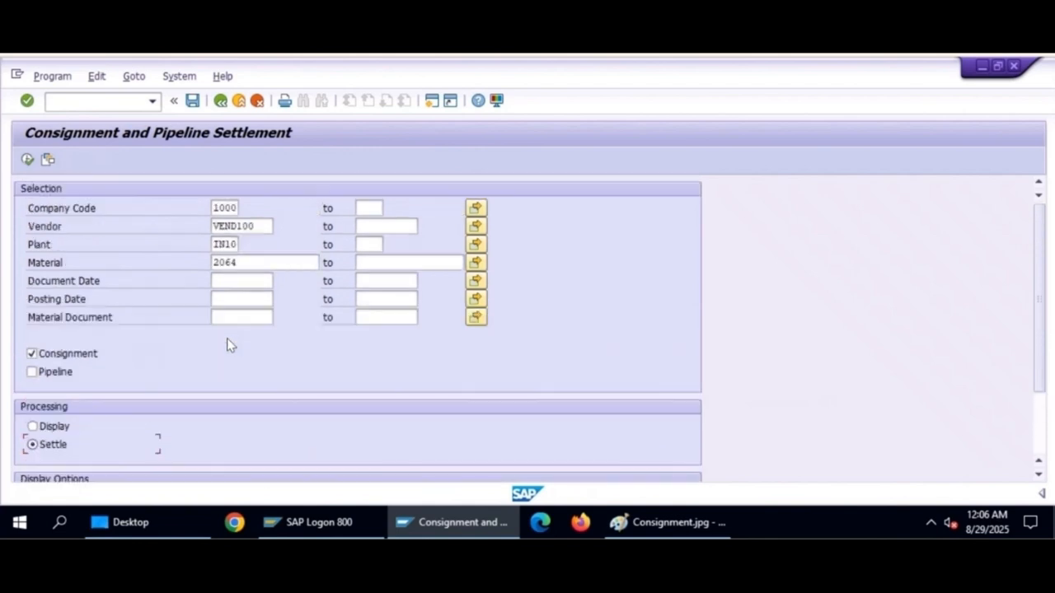
click(28, 160)
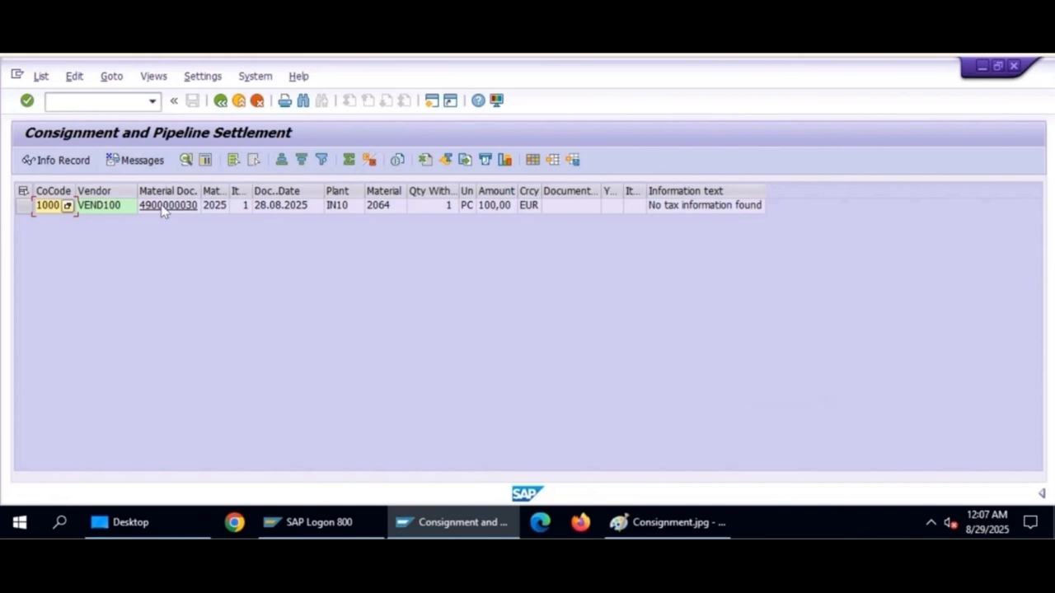
click(692, 214)
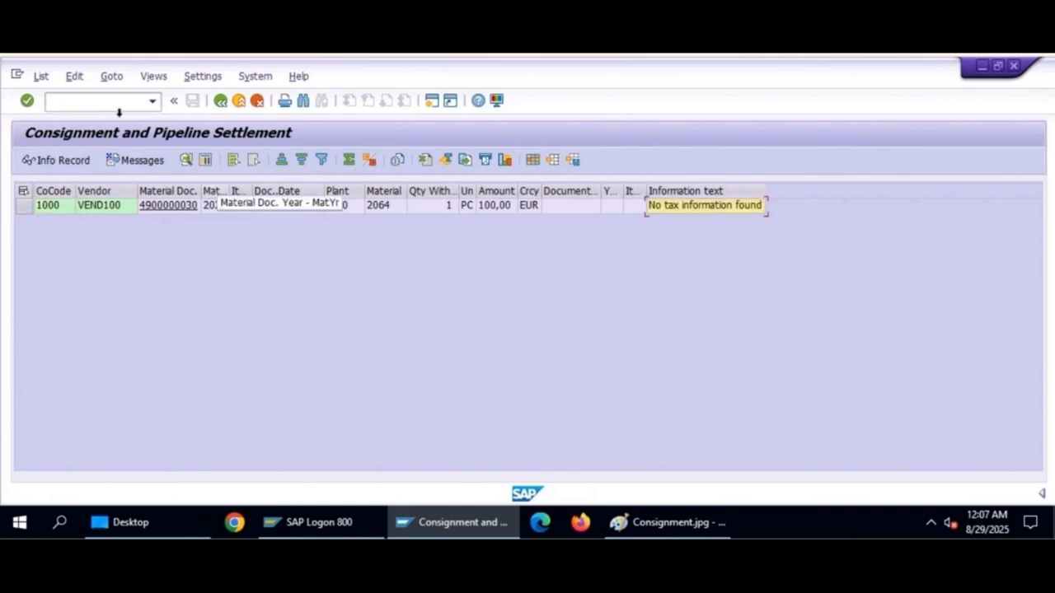
Open the consignment info record of VEND100 and material 2064 in transaction ME12 and show its purchasing organization data 1.
click(84, 100)
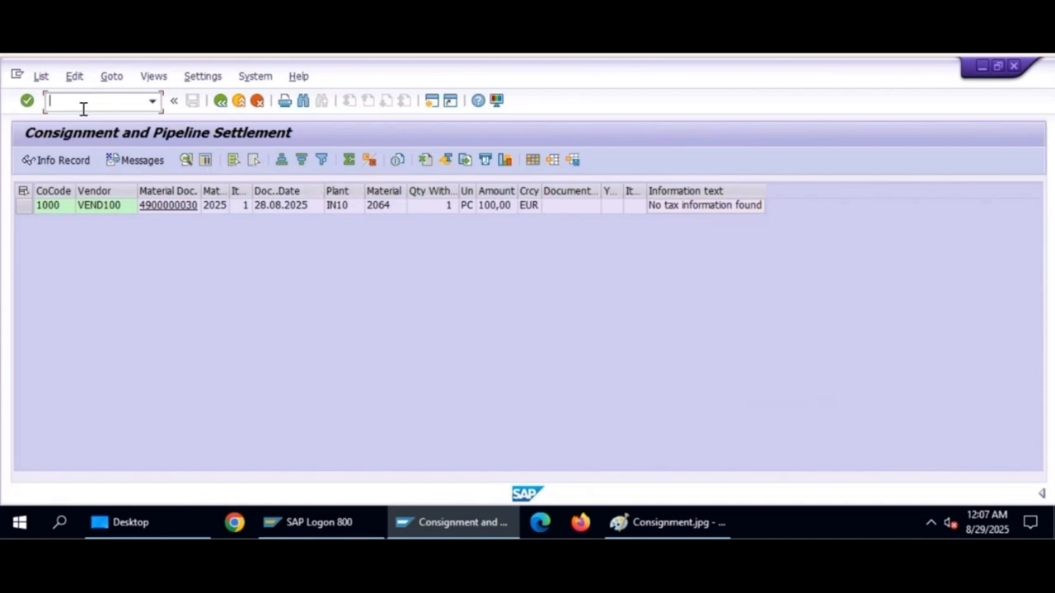
text(/nme12)
key(Return)
key(Return)
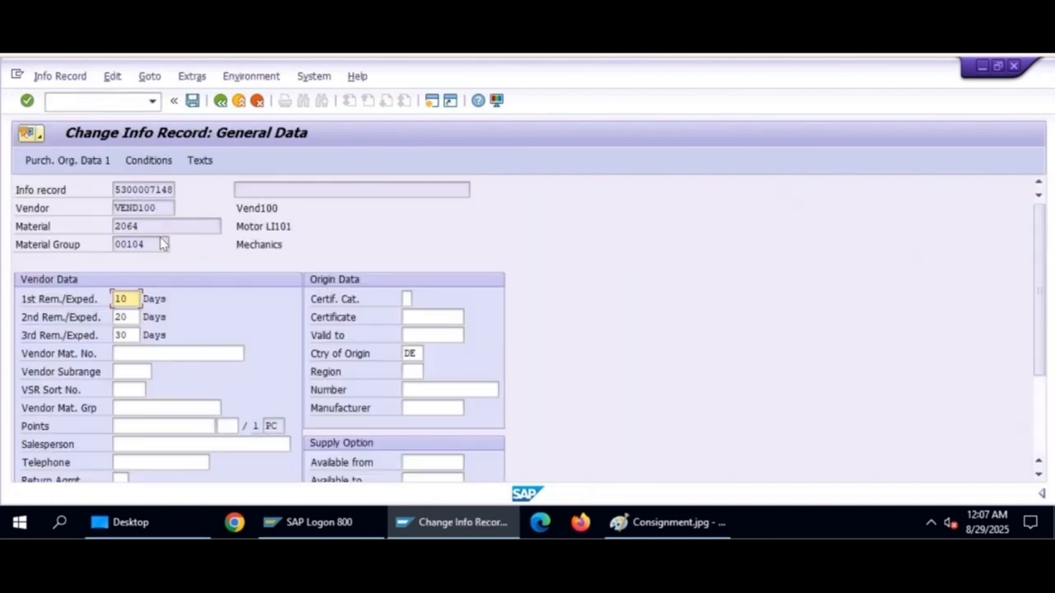
click(221, 105)
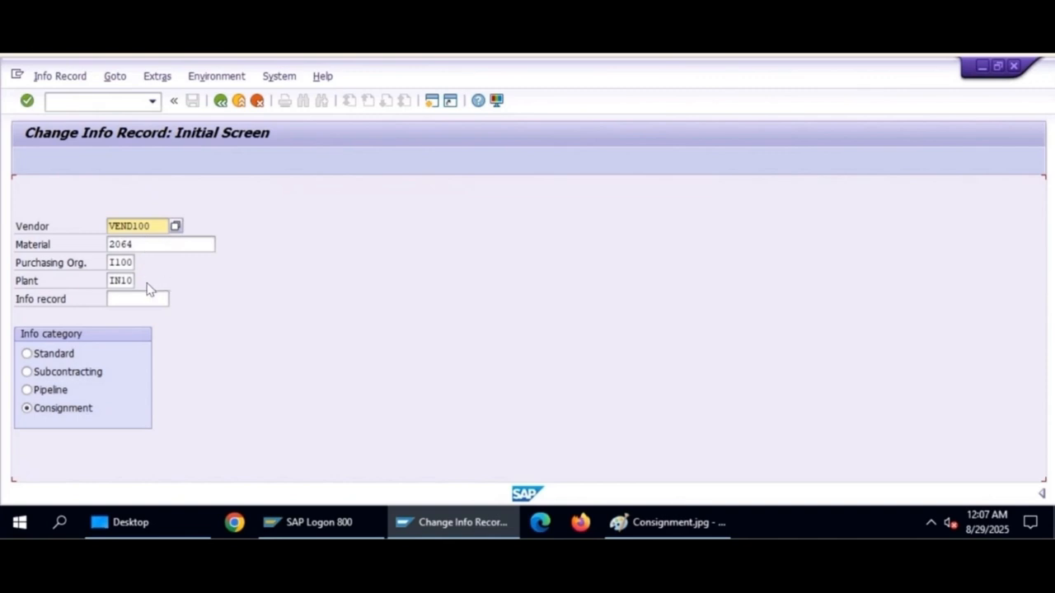
key(Return)
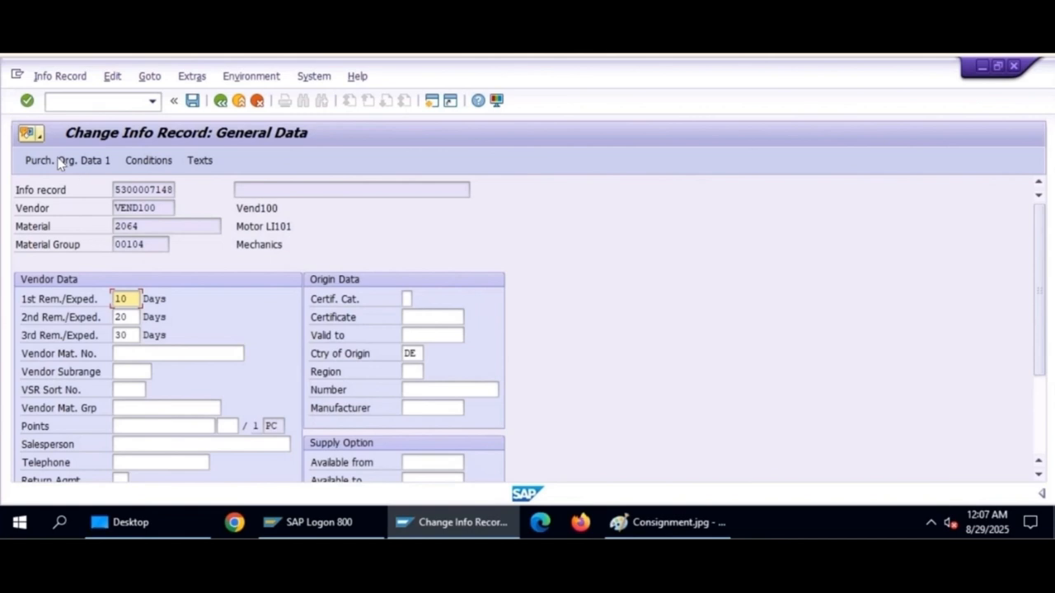
click(60, 162)
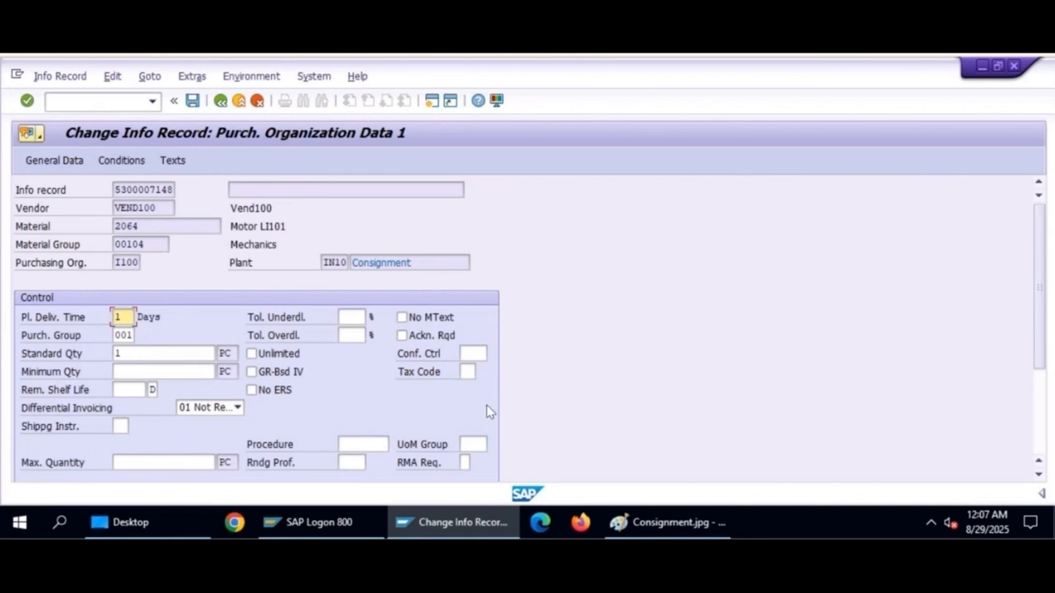
Set the info record's tax code to 0I from the list of possible entries and save the record.
click(471, 372)
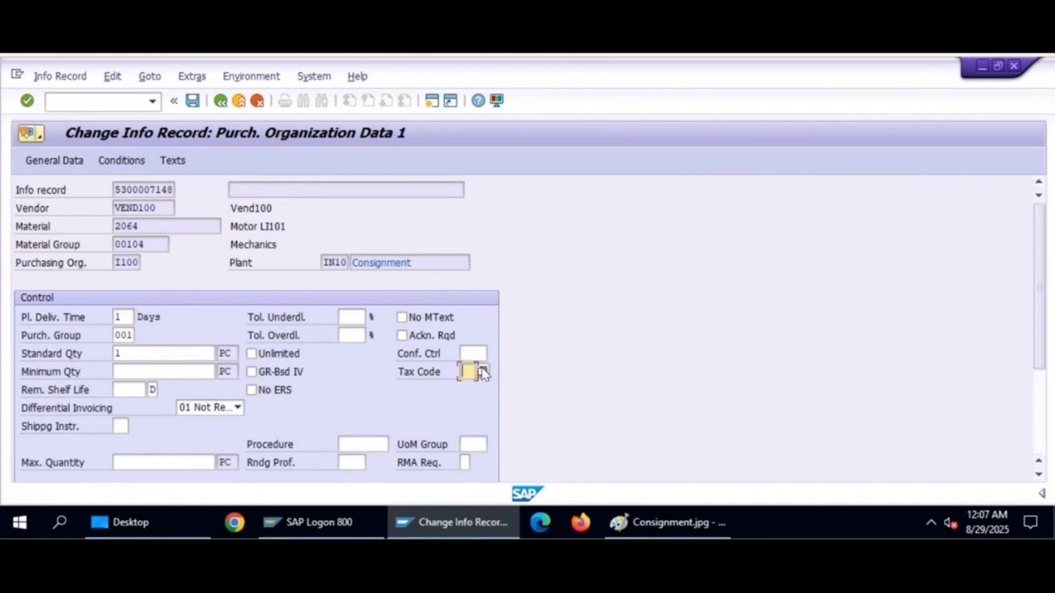
click(483, 372)
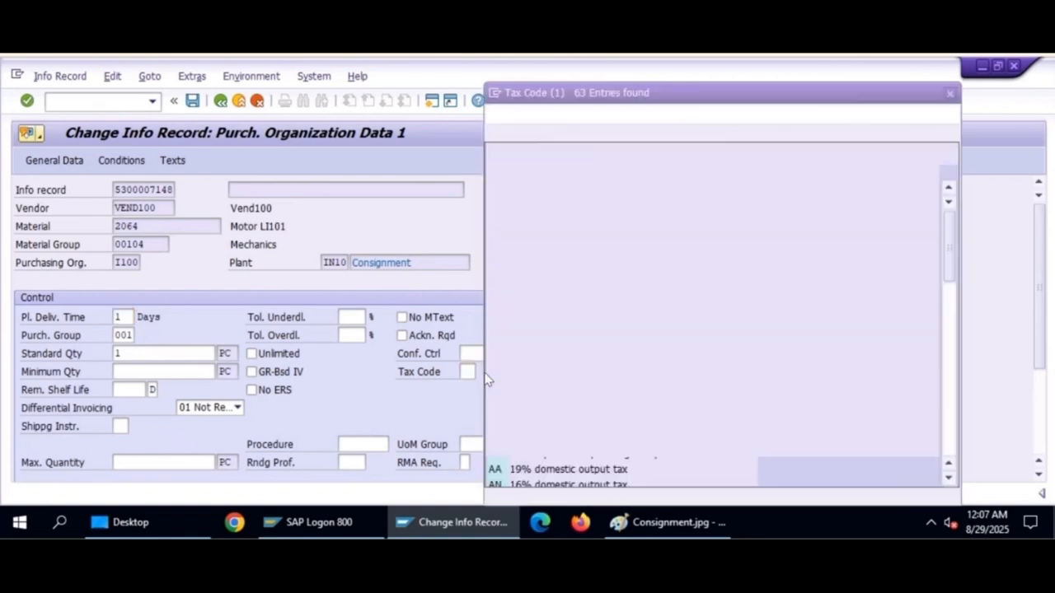
double_click(495, 205)
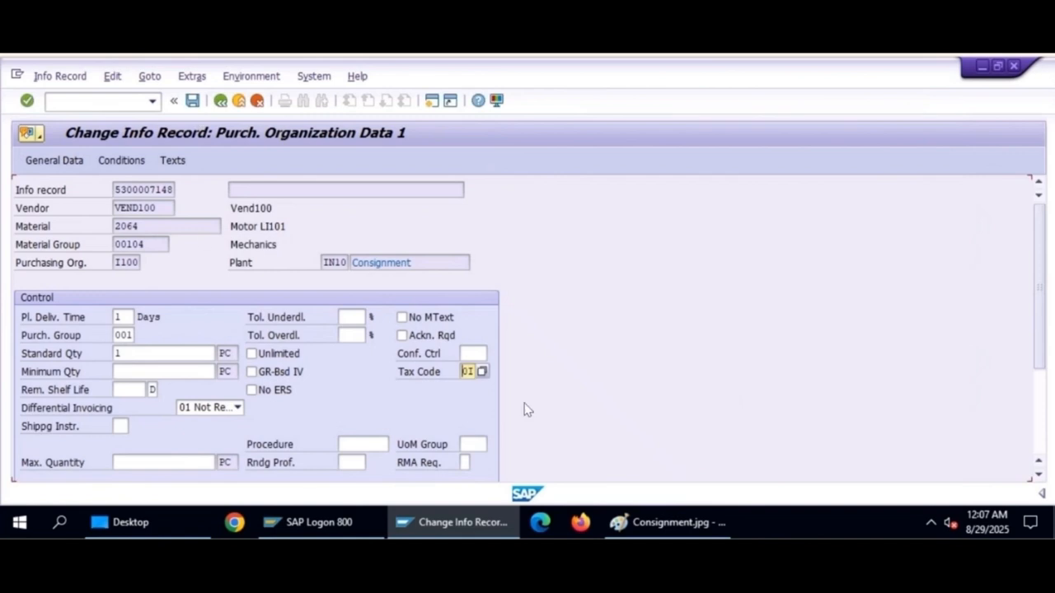
click(192, 102)
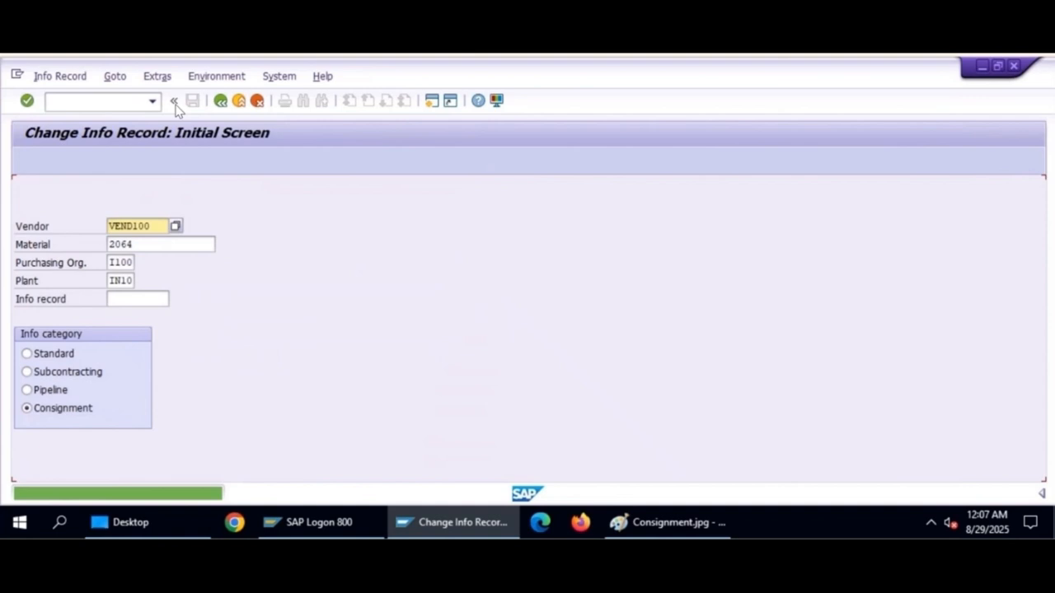
Open transaction MRKO again and restrict the selection to vendor vend100, plant in10 and material 2064.
click(84, 103)
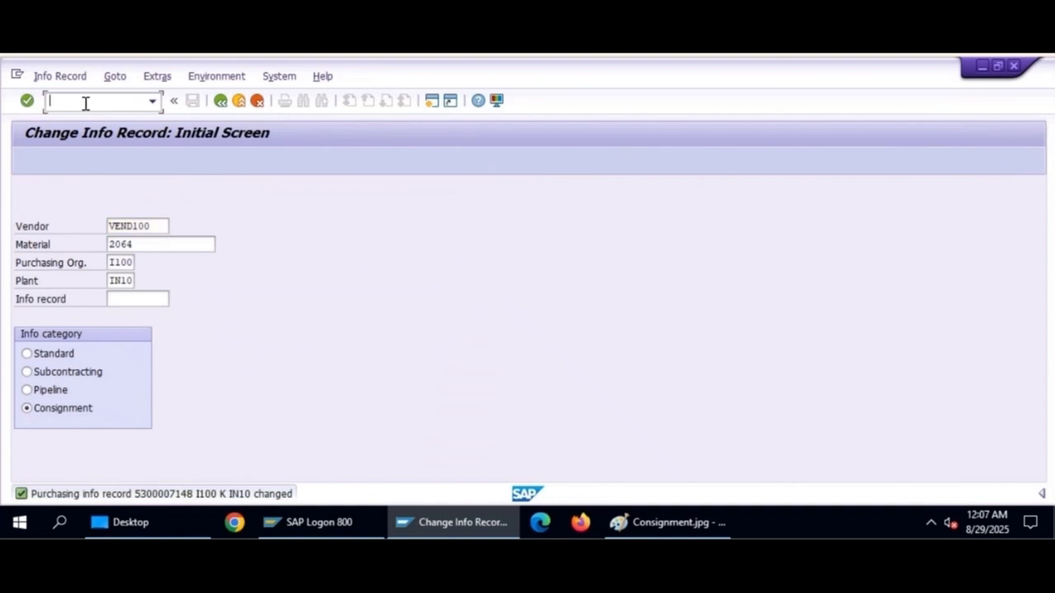
text(/nmrko)
key(Return)
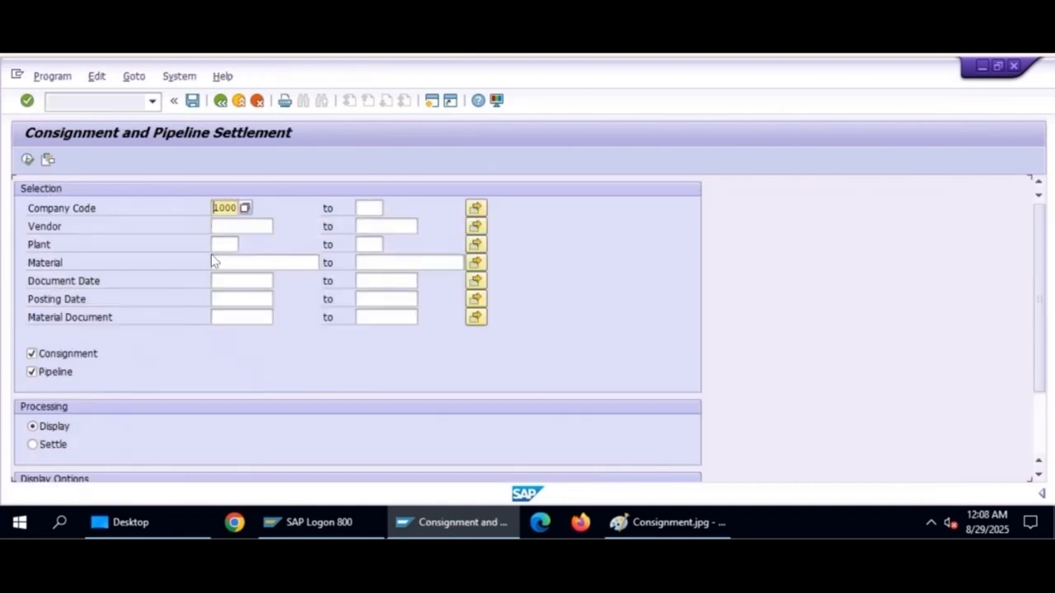
click(231, 229)
text(v)
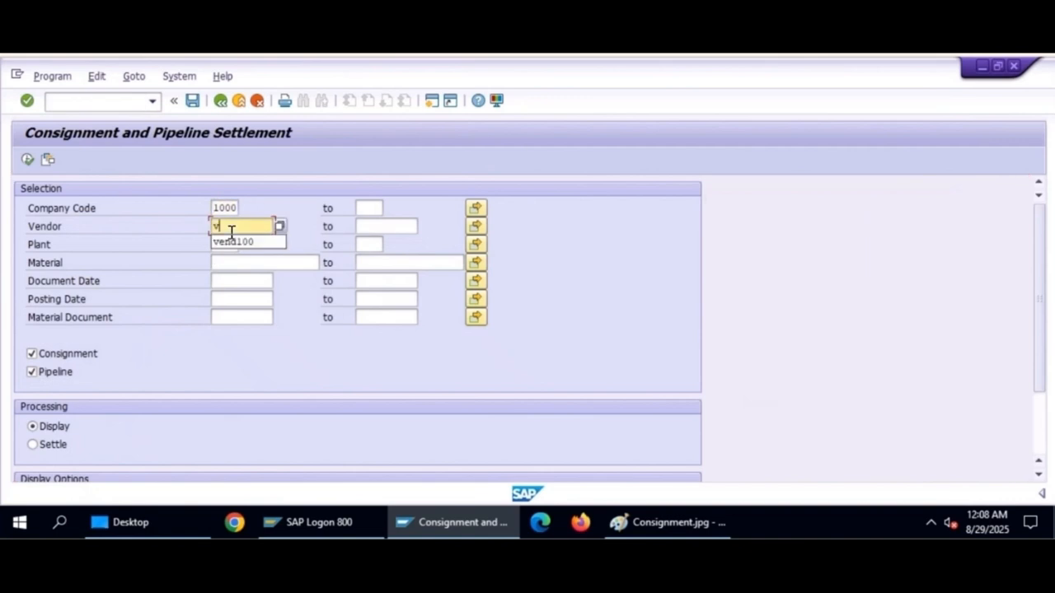
click(231, 236)
click(224, 244)
text(in01)
key(Tab)
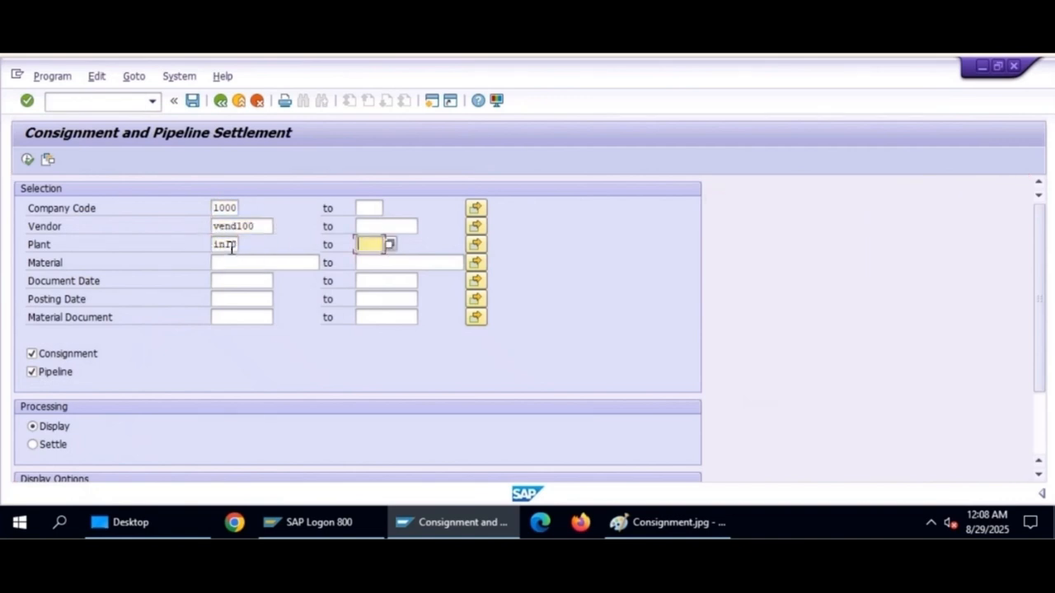
click(230, 262)
text(20)
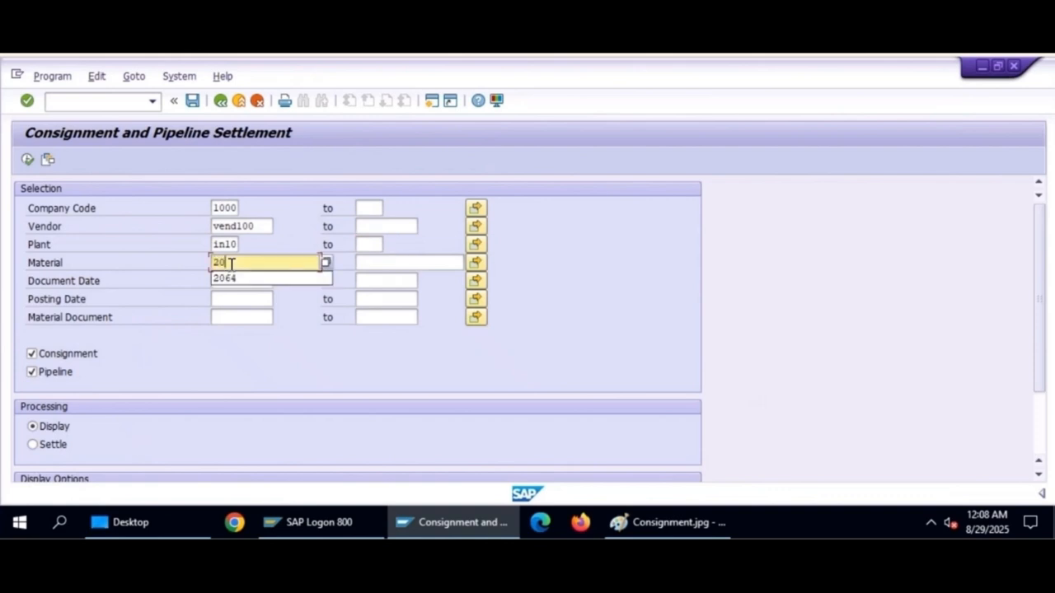
text(64)
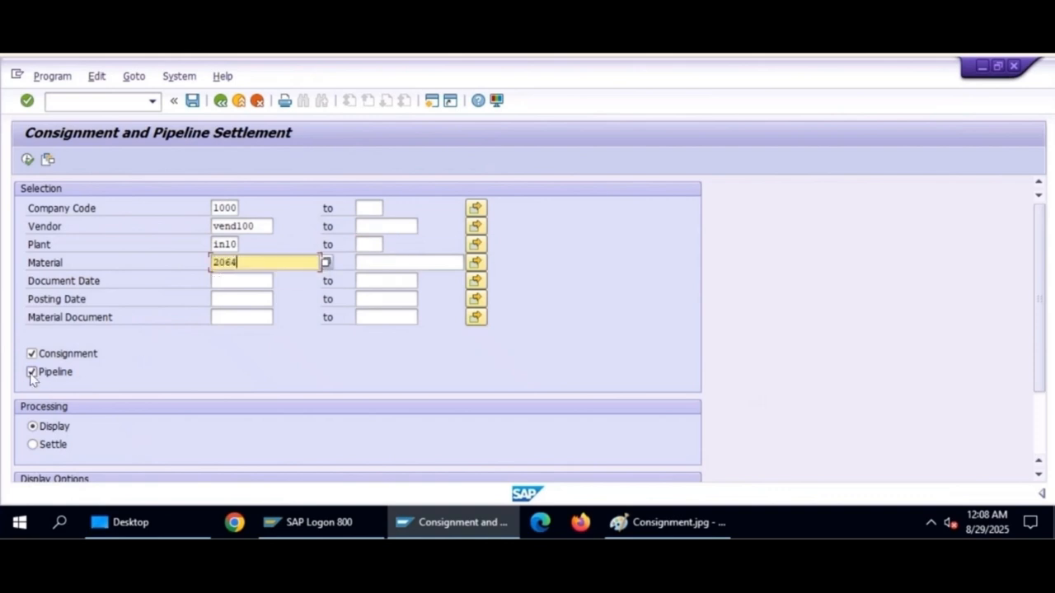
Exclude pipeline withdrawals and run the consignment settlement with processing set to Settle.
click(31, 373)
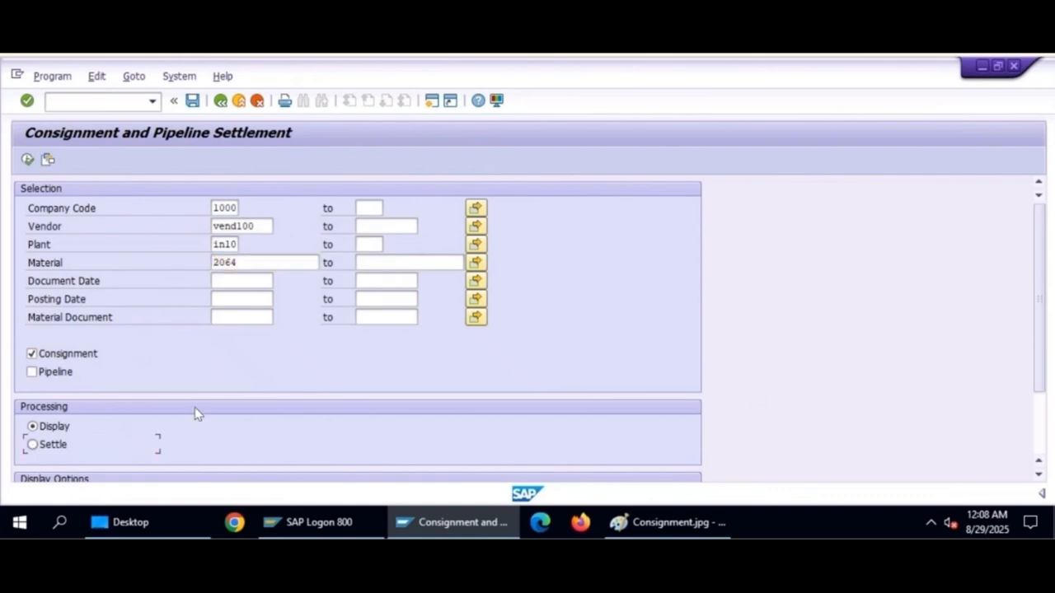
scroll(195, 407, down, 1)
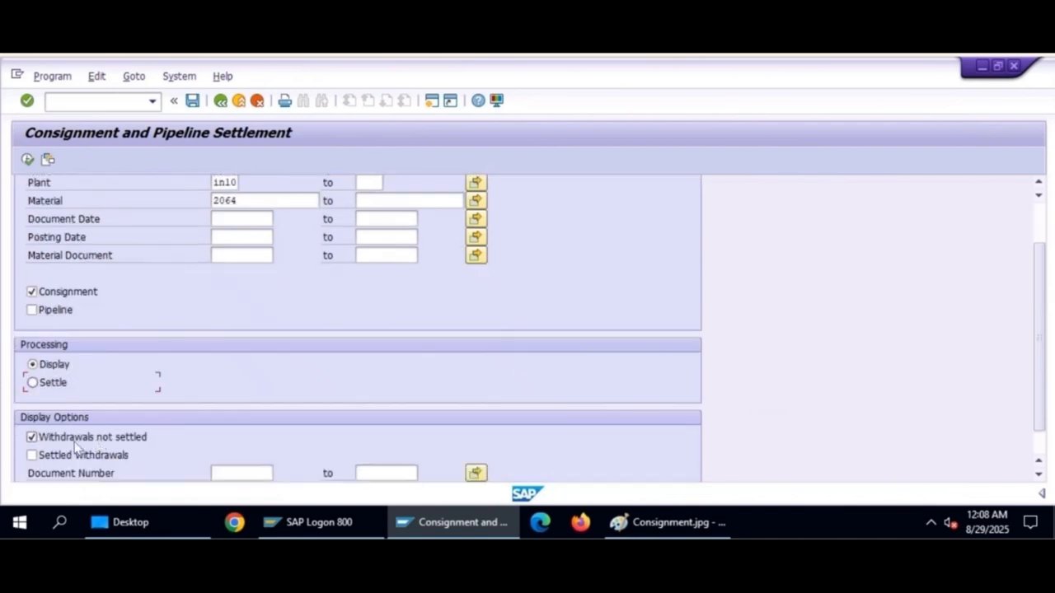
click(51, 383)
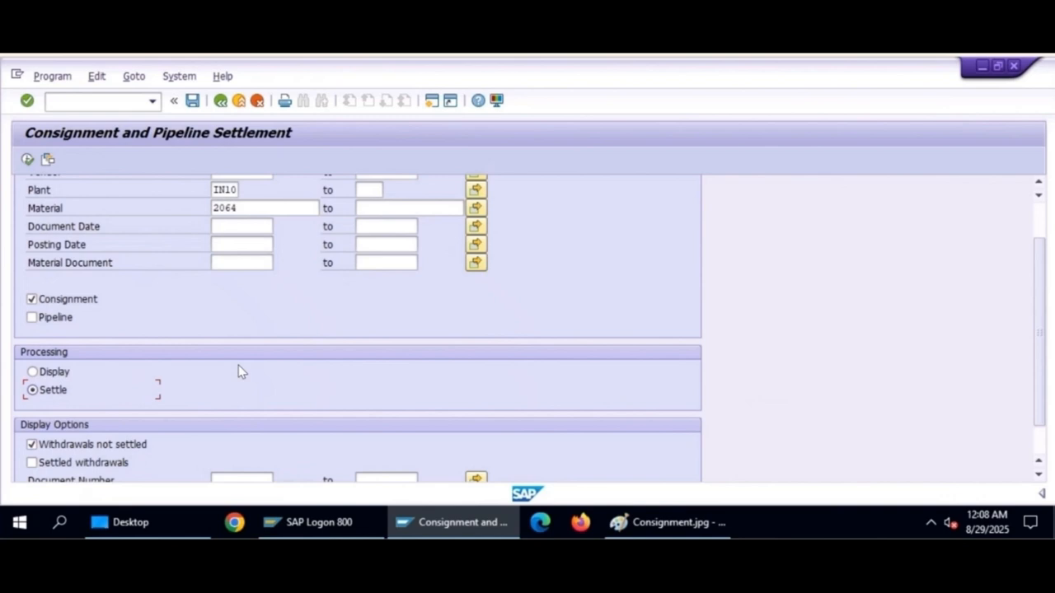
scroll(238, 371, up, 3)
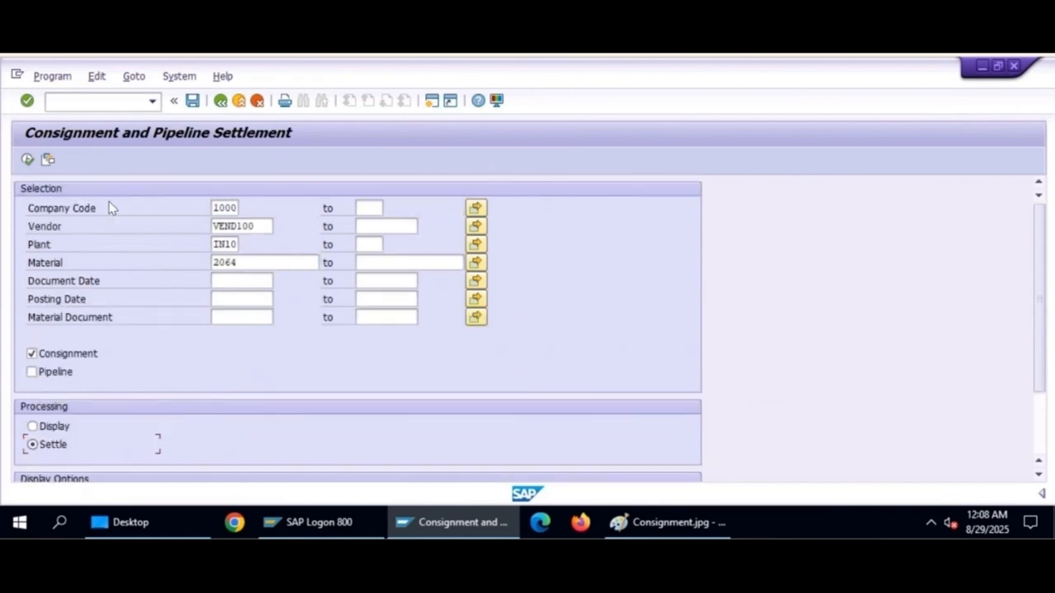
click(28, 160)
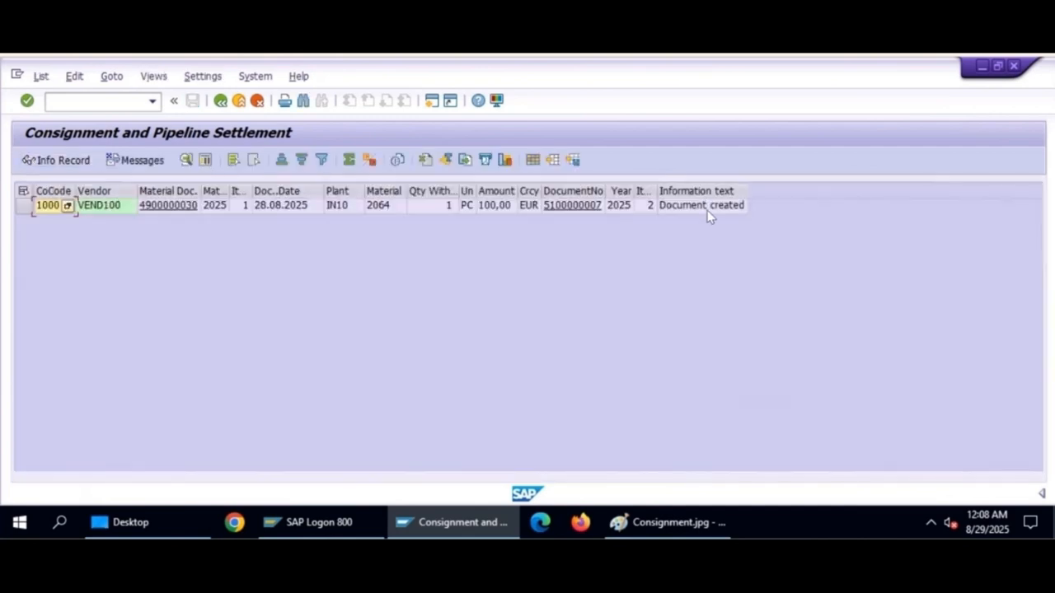
Open the accounting document of the settlement, check the amounts on the vendor and accounts payable lines, and return to the list.
click(574, 208)
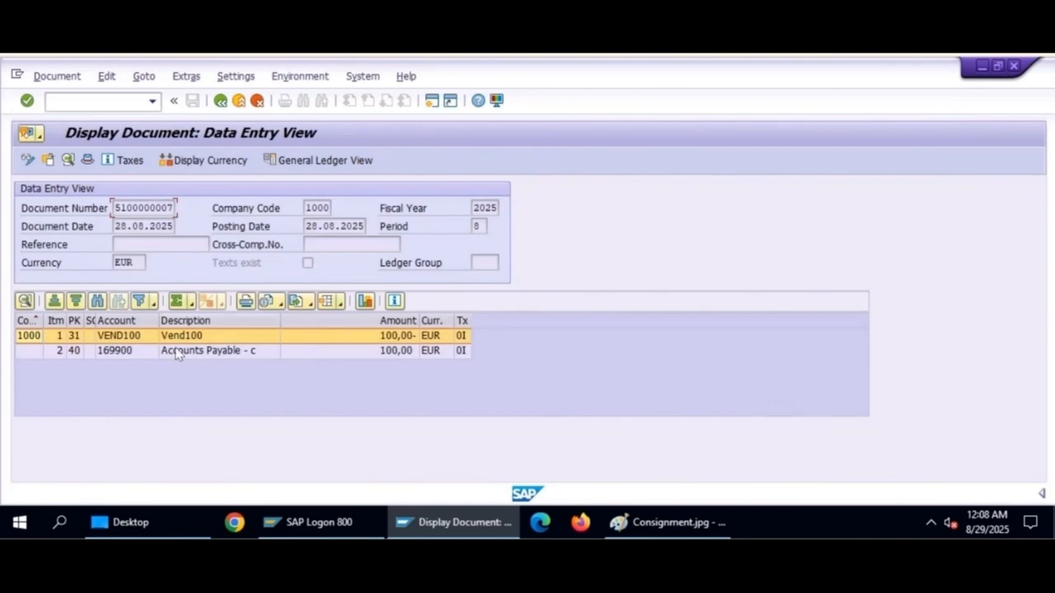
click(392, 339)
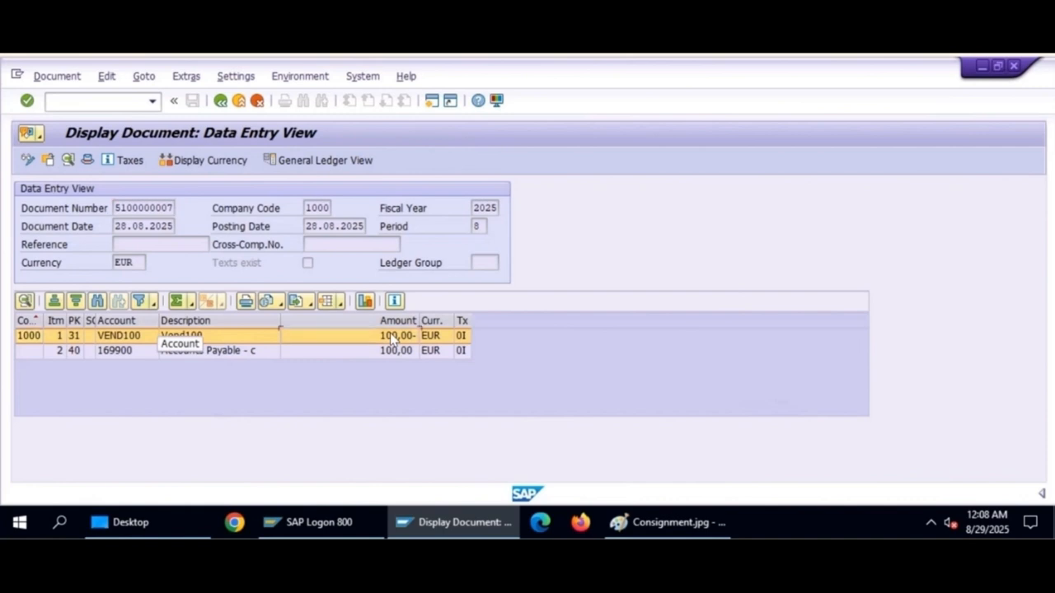
click(200, 351)
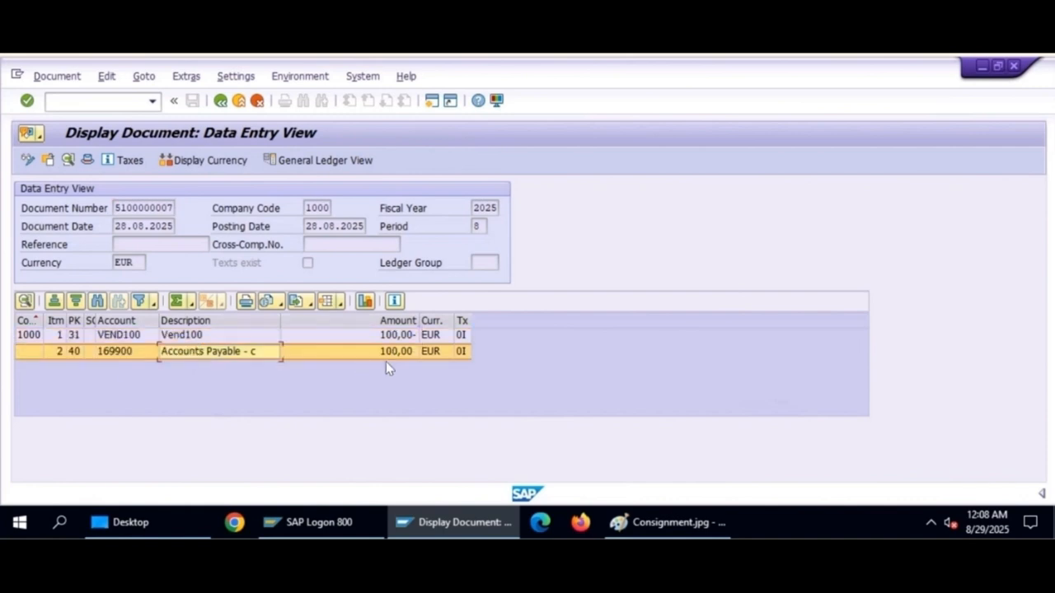
click(386, 355)
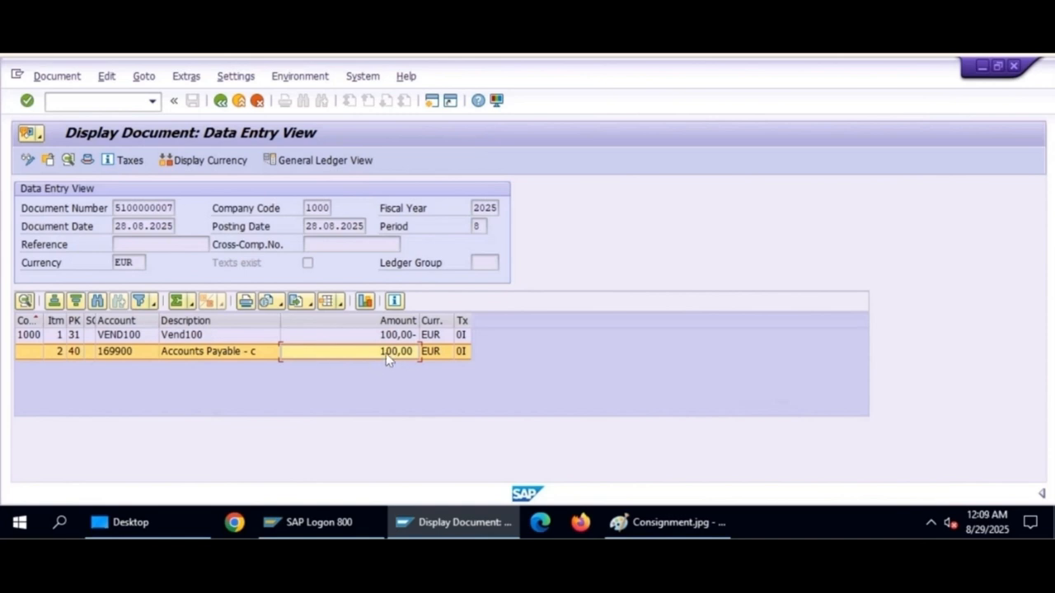
click(220, 101)
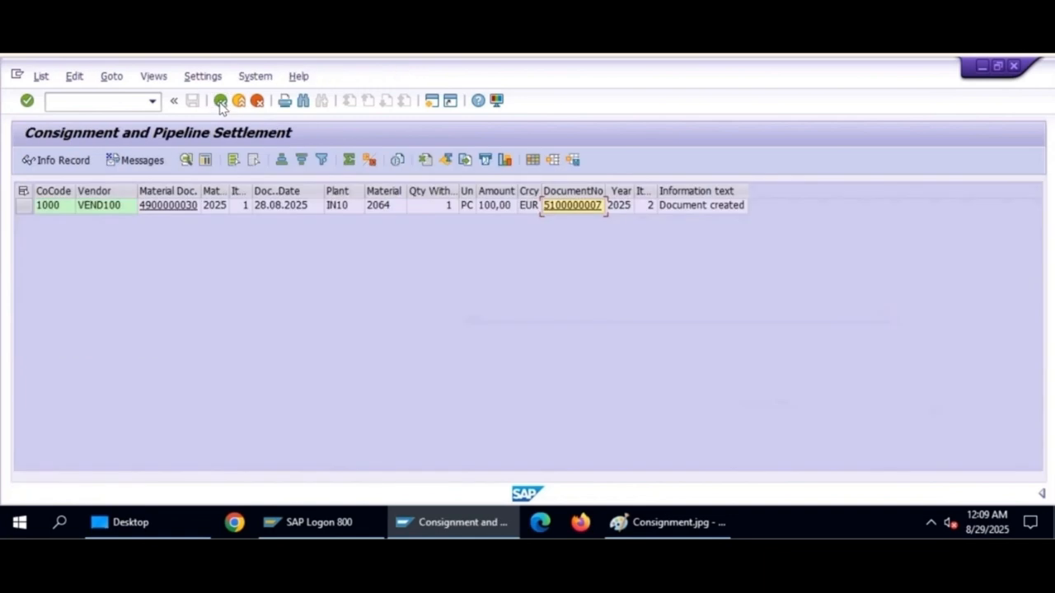
Leave transaction MRKO and switch to the Consignment.jpg diagram in Paint.
click(220, 101)
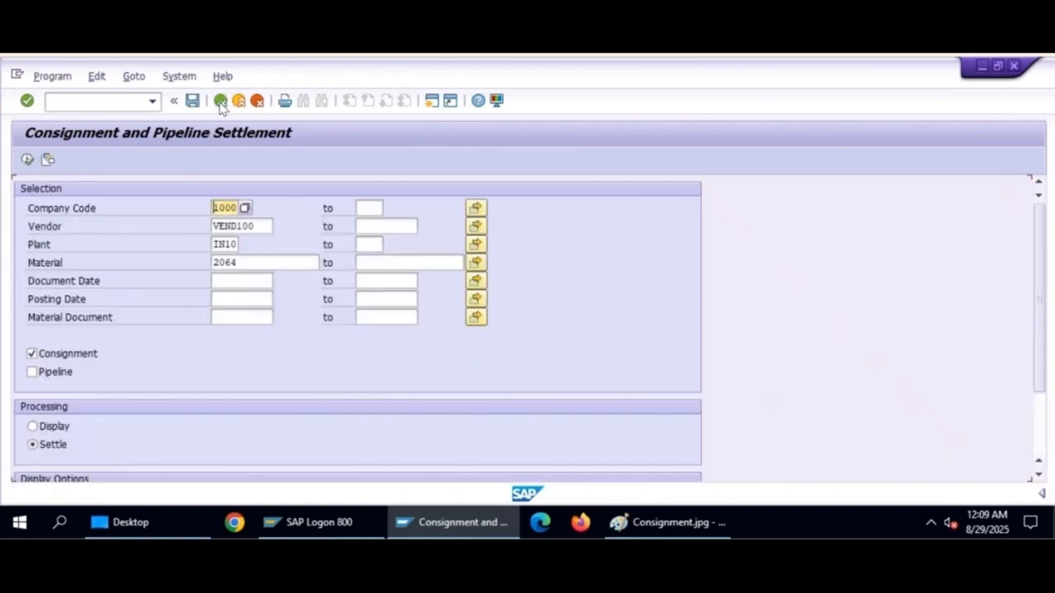
click(220, 101)
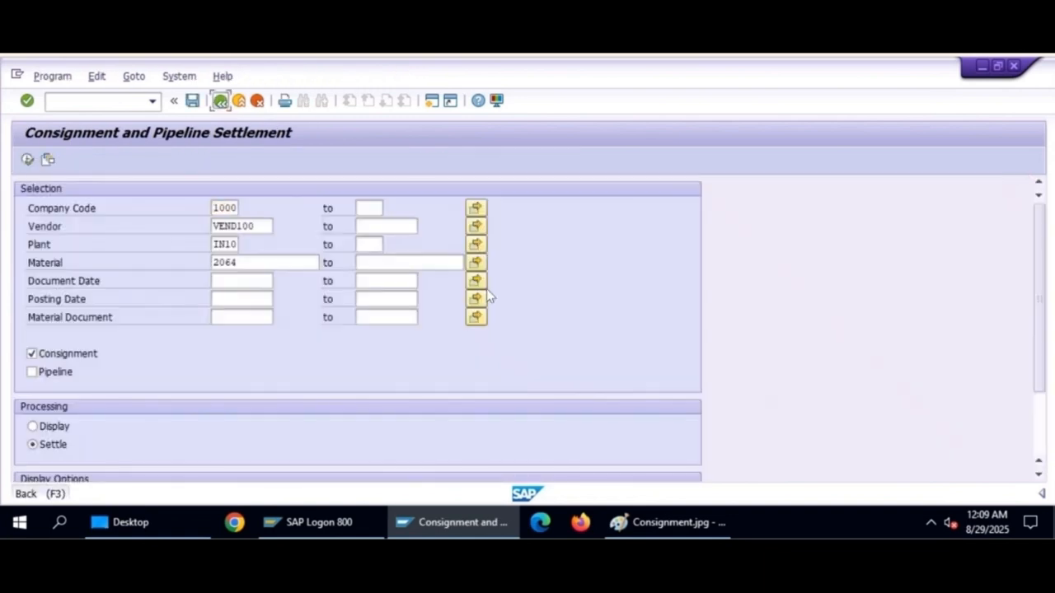
click(662, 525)
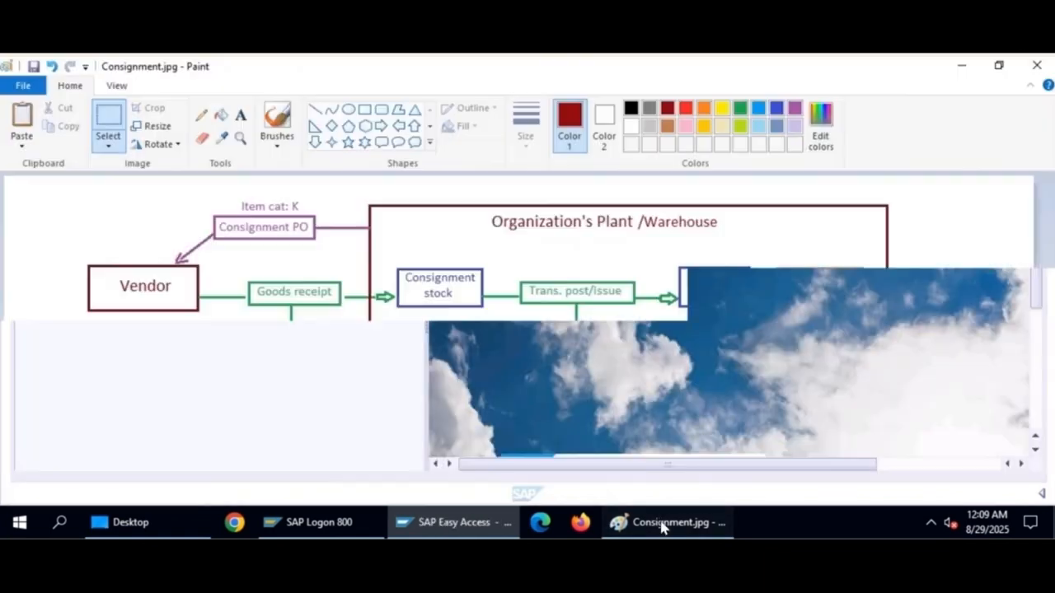